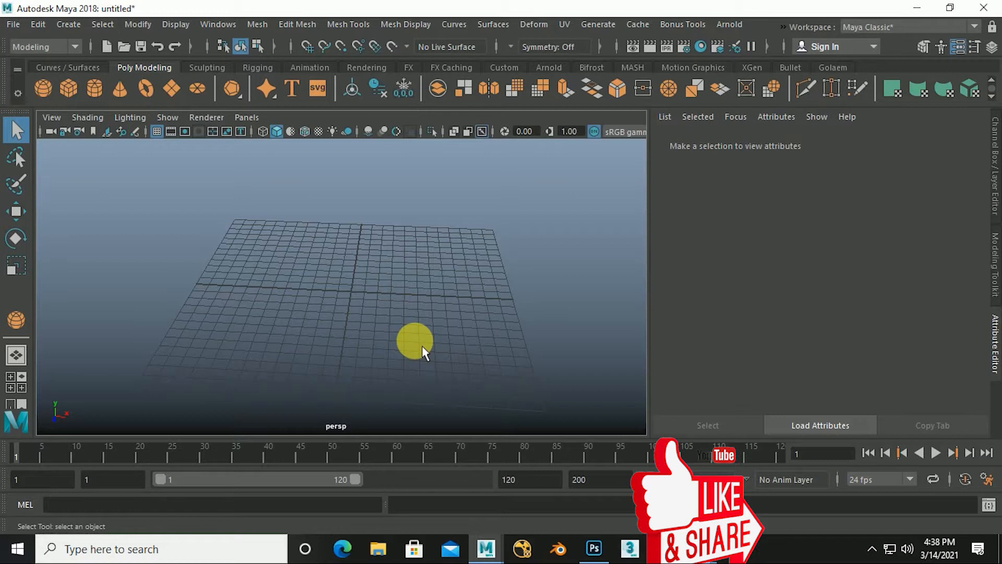
Open the front view full-size and import bodyy.jpg from the Desktop folder as its image plane.
{"action": "key", "text": "space"}
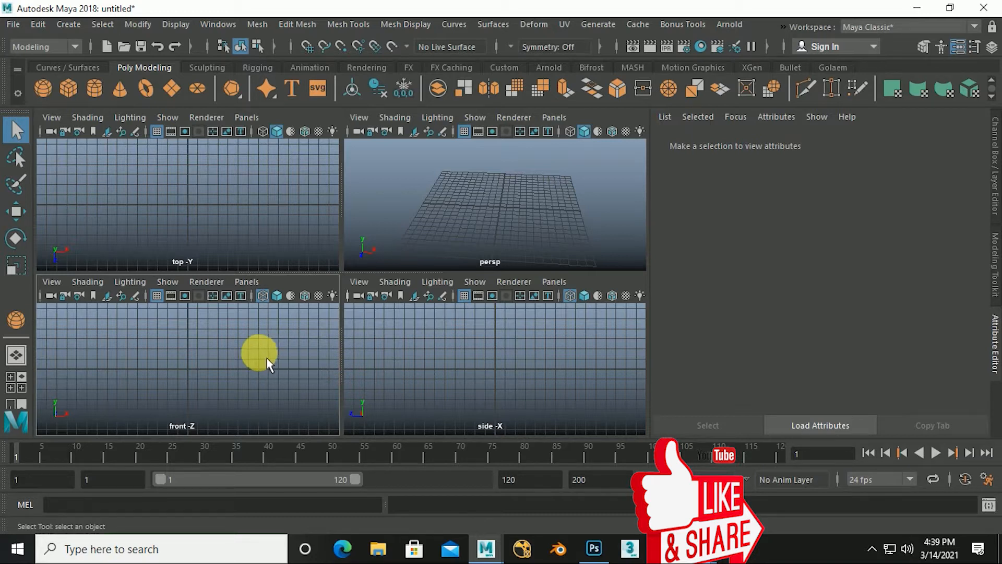
{"action": "left_click_drag", "start_coordinate": [139, 336], "coordinate": [230, 404]}
{"action": "left_click_drag", "start_coordinate": [155, 350], "coordinate": [240, 409]}
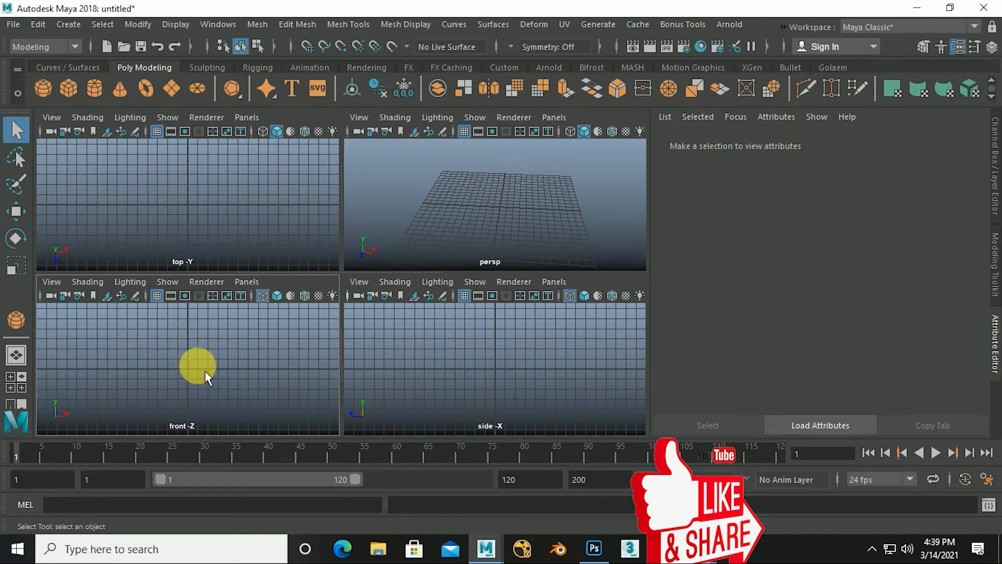
{"action": "key", "text": "space"}
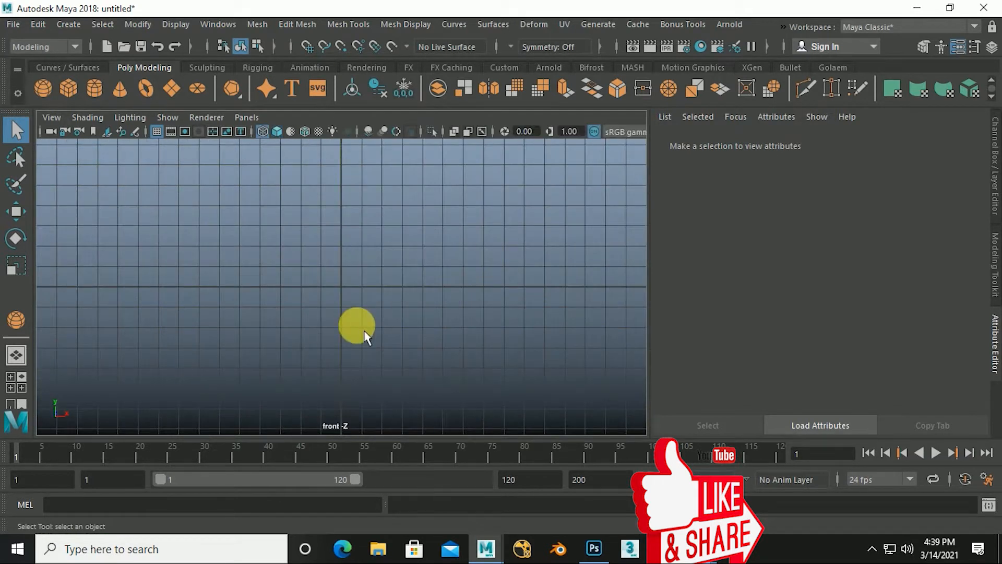
{"action": "left_click", "coordinate": [51, 117]}
{"action": "mouse_move", "coordinate": [123, 445]}
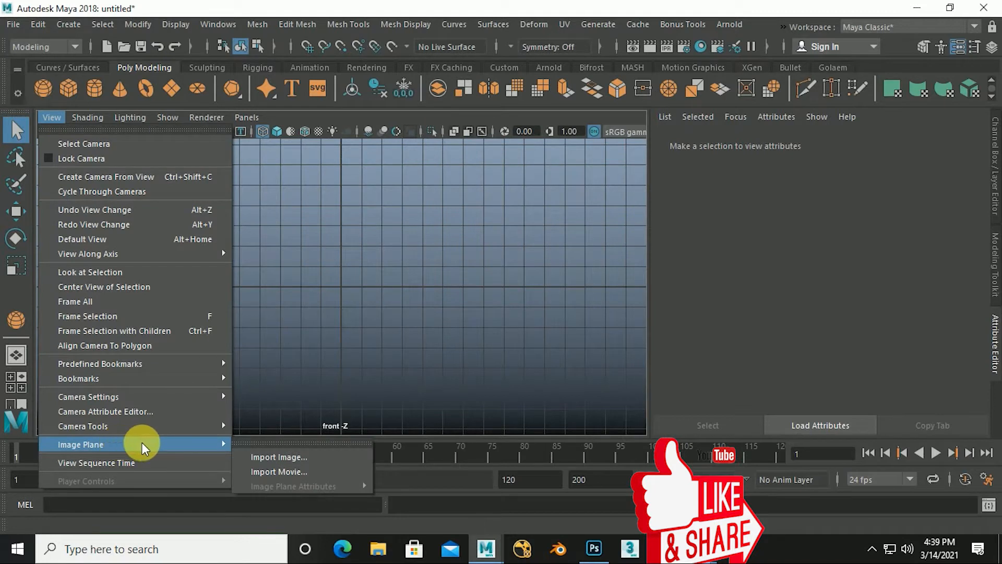
{"action": "left_click", "coordinate": [297, 456]}
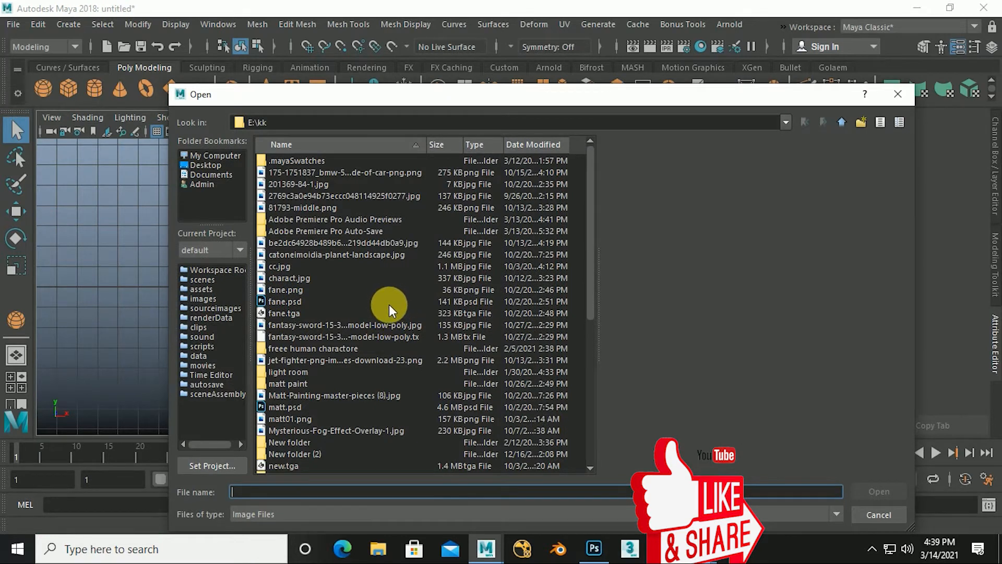
{"action": "left_click", "coordinate": [206, 165]}
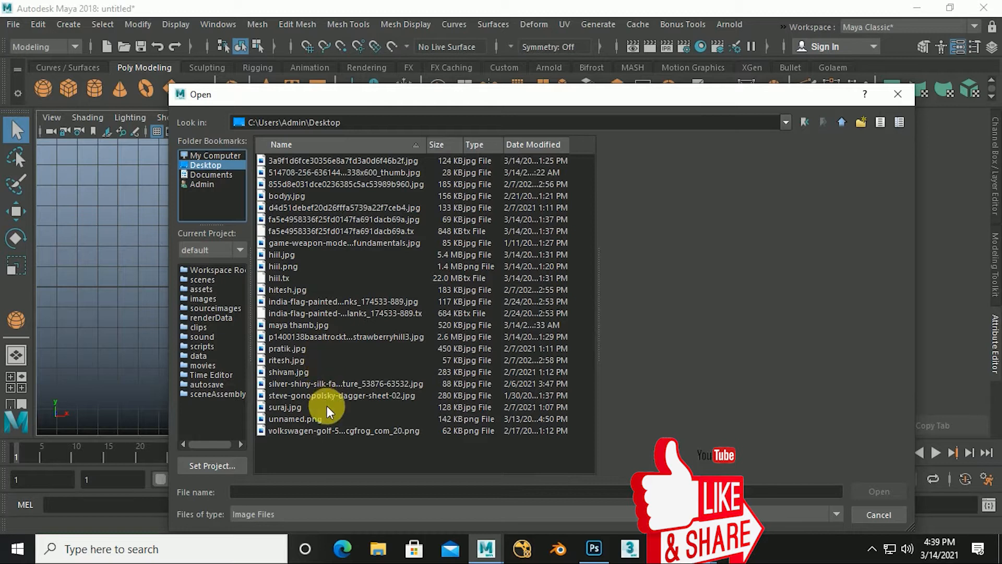
{"action": "left_click", "coordinate": [281, 196]}
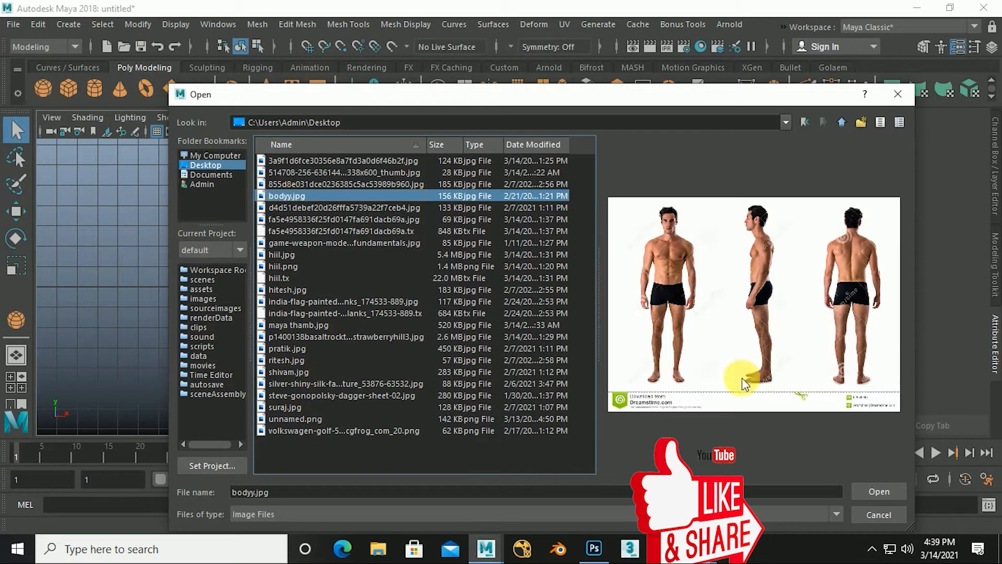
{"action": "left_click", "coordinate": [879, 491]}
Frame the front-view image plane and activate the Move tool.
{"action": "left_click", "coordinate": [348, 313]}
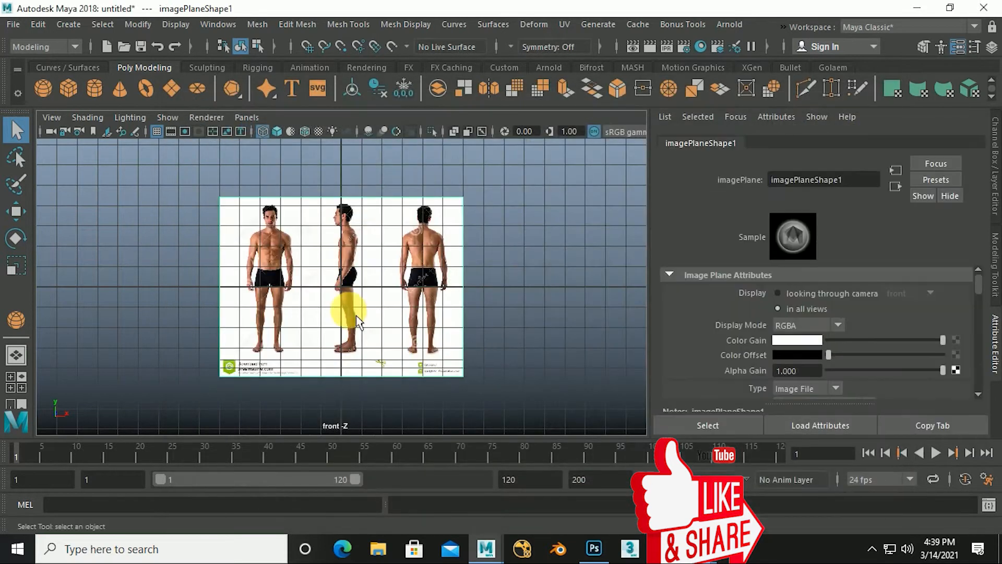
{"action": "key", "text": "f"}
{"action": "key", "text": "w"}
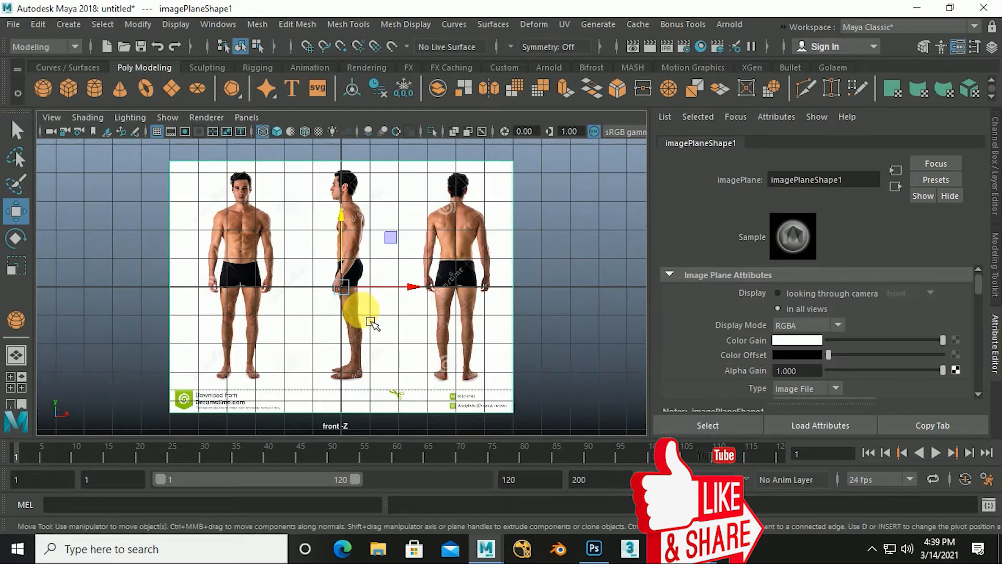
{"action": "scroll", "coordinate": [386, 341], "scroll_direction": "down", "scroll_amount": 2}
{"action": "scroll", "coordinate": [386, 340], "scroll_direction": "up", "scroll_amount": 2}
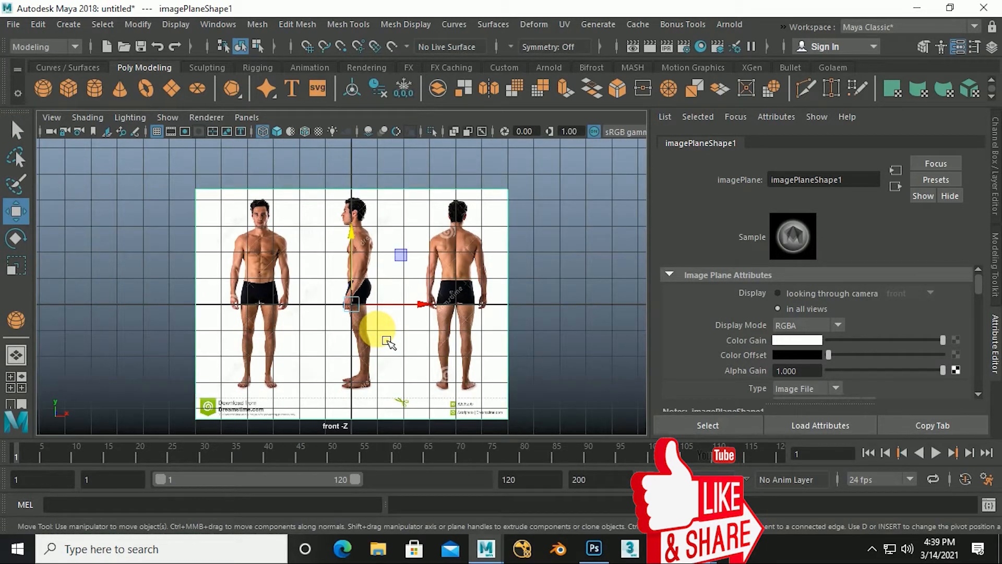
{"action": "scroll", "coordinate": [387, 344], "scroll_direction": "down", "scroll_amount": 3}
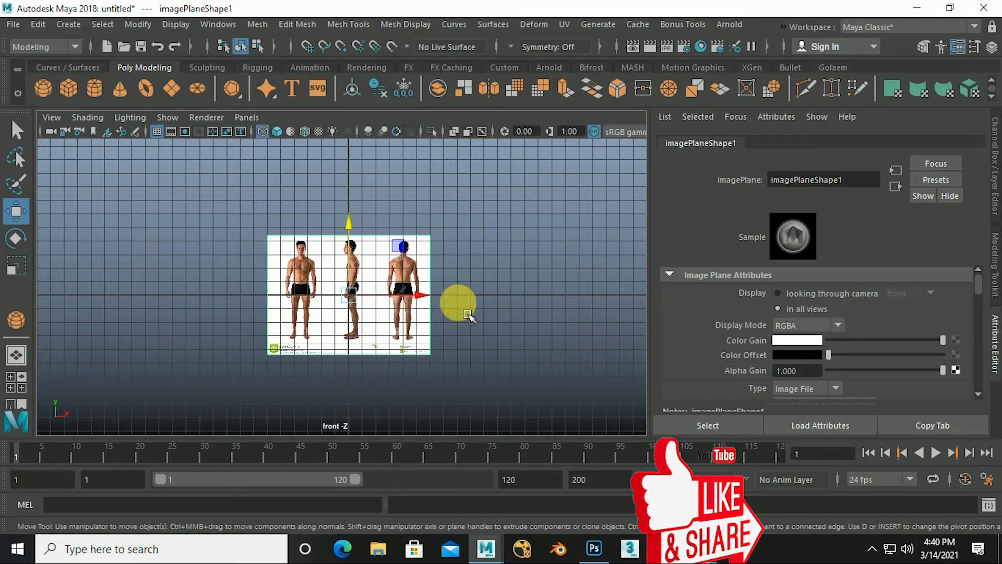
{"action": "scroll", "coordinate": [360, 391], "scroll_direction": "up", "scroll_amount": 3}
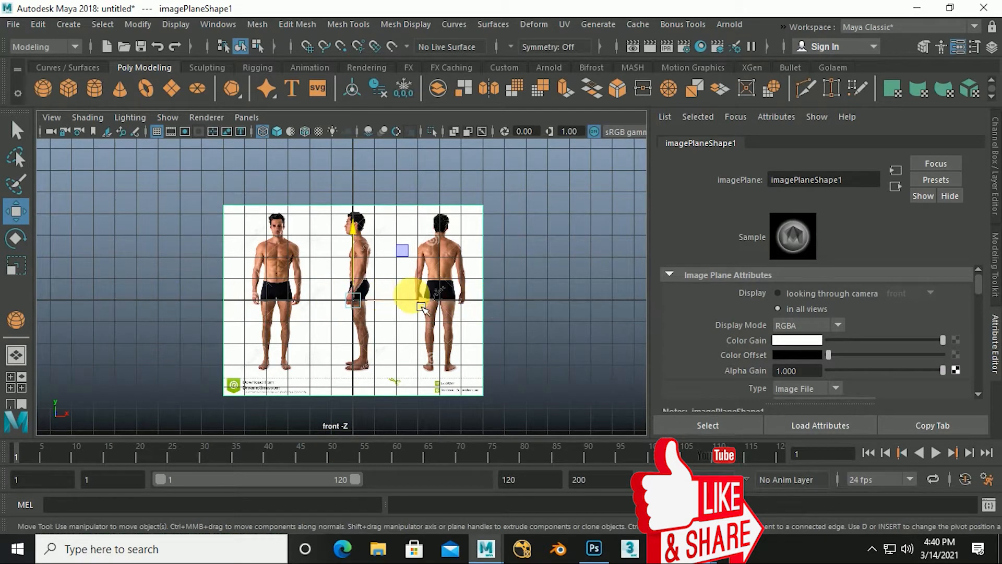
{"action": "scroll", "coordinate": [372, 320], "scroll_direction": "down", "scroll_amount": 3}
{"action": "scroll", "coordinate": [369, 324], "scroll_direction": "up", "scroll_amount": 2}
{"action": "scroll", "coordinate": [369, 325], "scroll_direction": "down", "scroll_amount": 1}
{"action": "left_click", "coordinate": [534, 279]}
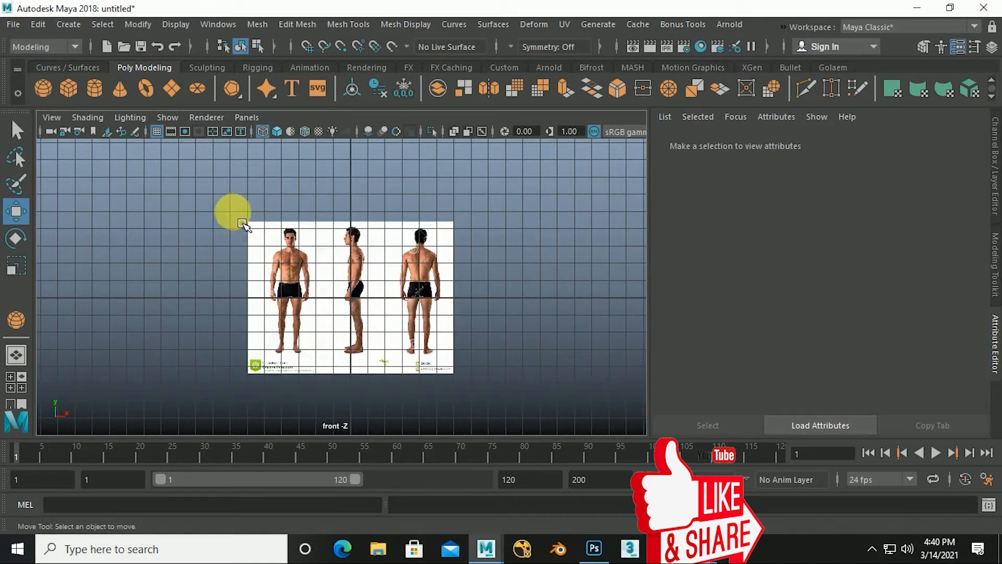
{"action": "left_click_drag", "start_coordinate": [182, 334], "coordinate": [216, 398]}
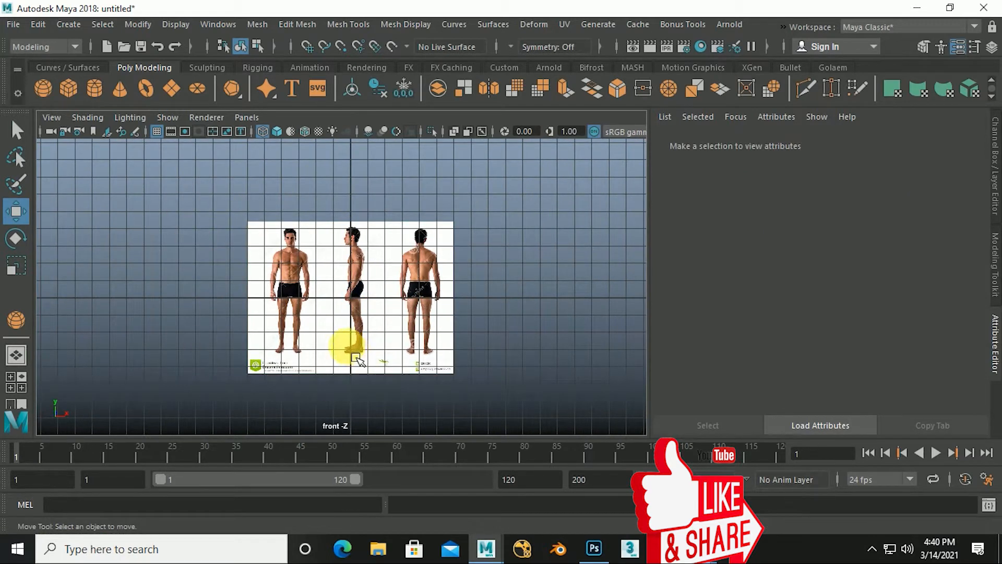
Move the front-view image plane along X to about 3.494 so the front-facing figure sits on the vertical grid axis.
{"action": "scroll", "coordinate": [355, 352], "scroll_direction": "up", "scroll_amount": 2}
{"action": "left_click", "coordinate": [470, 248]}
{"action": "scroll", "coordinate": [428, 311], "scroll_direction": "up", "scroll_amount": 2}
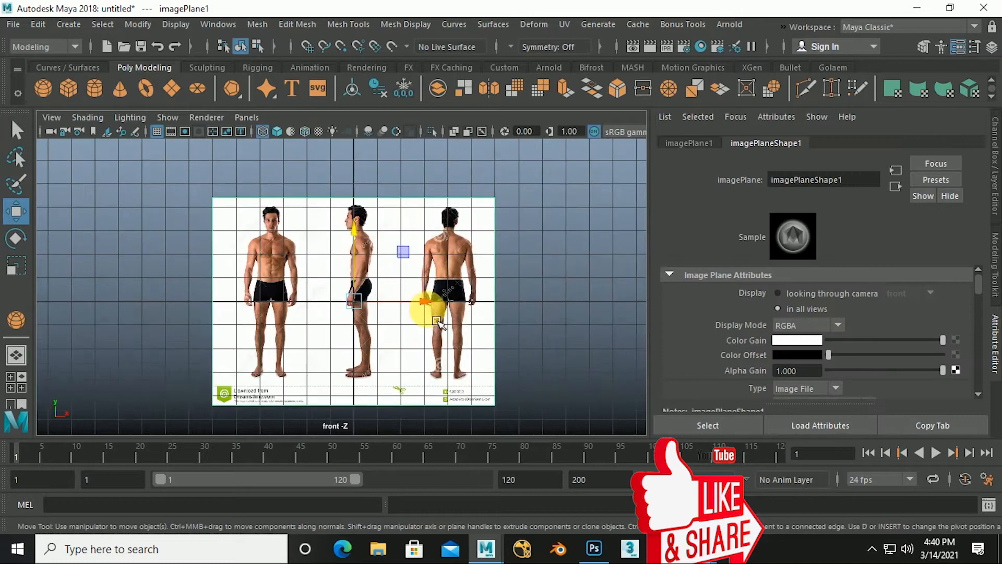
{"action": "scroll", "coordinate": [430, 310], "scroll_direction": "up", "scroll_amount": 2}
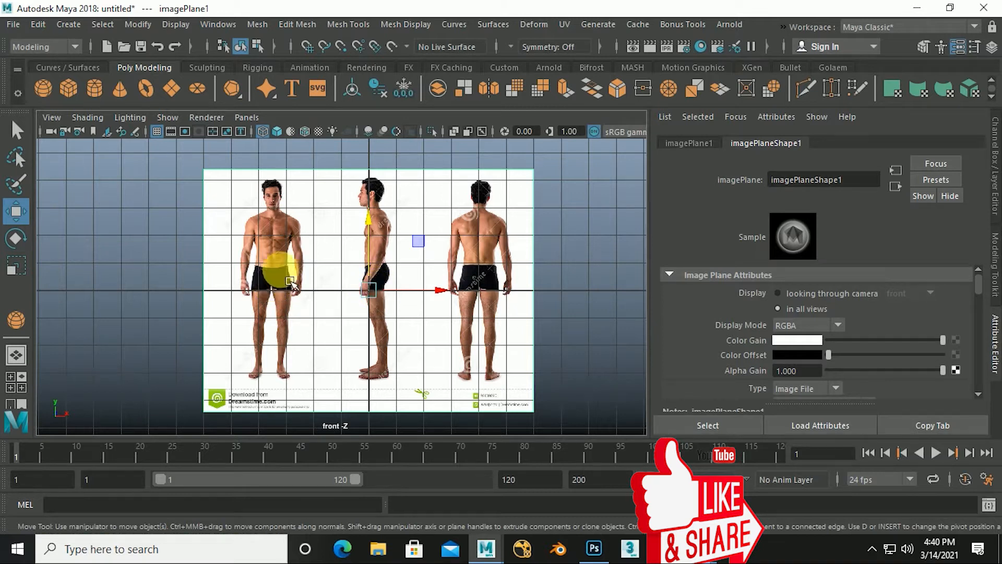
{"action": "left_click_drag", "start_coordinate": [450, 304], "coordinate": [545, 312]}
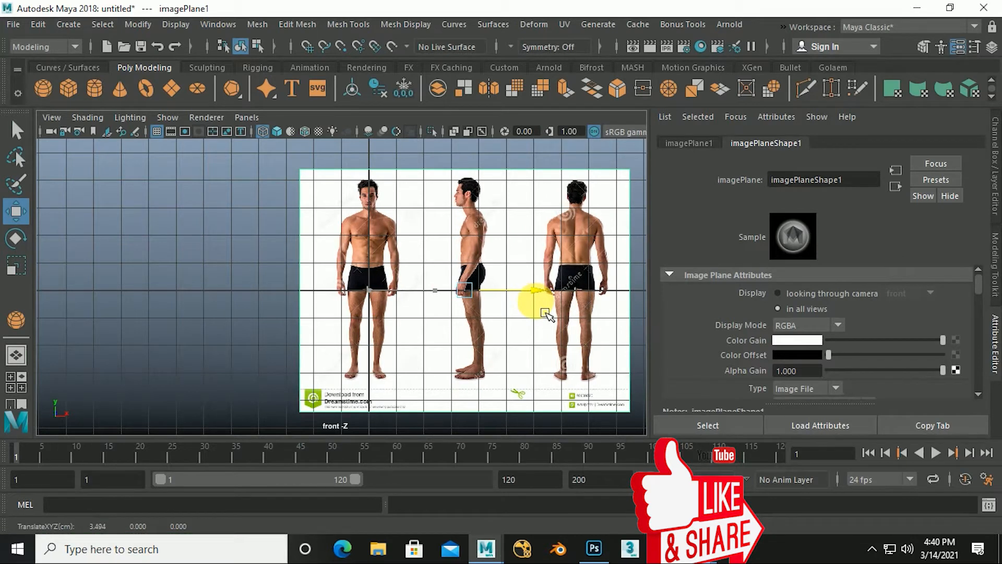
Fine-tune the front-view image plane's X position to about 3.518 cm, centring the front-facing body on the vertical axis.
{"action": "scroll", "coordinate": [384, 295], "scroll_direction": "up", "scroll_amount": 5}
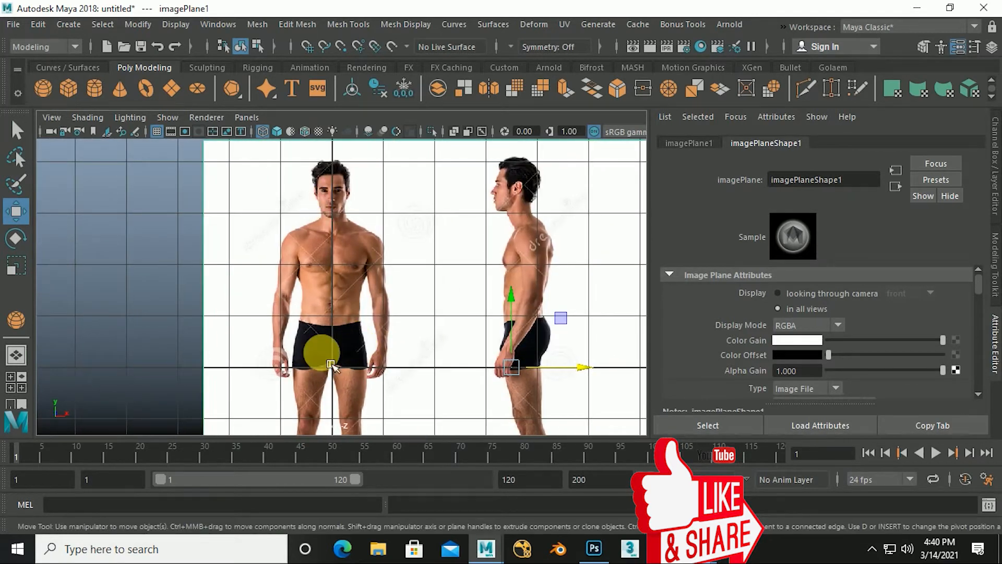
{"action": "middle_click_drag", "start_coordinate": [334, 339], "coordinate": [335, 325], "text": "alt"}
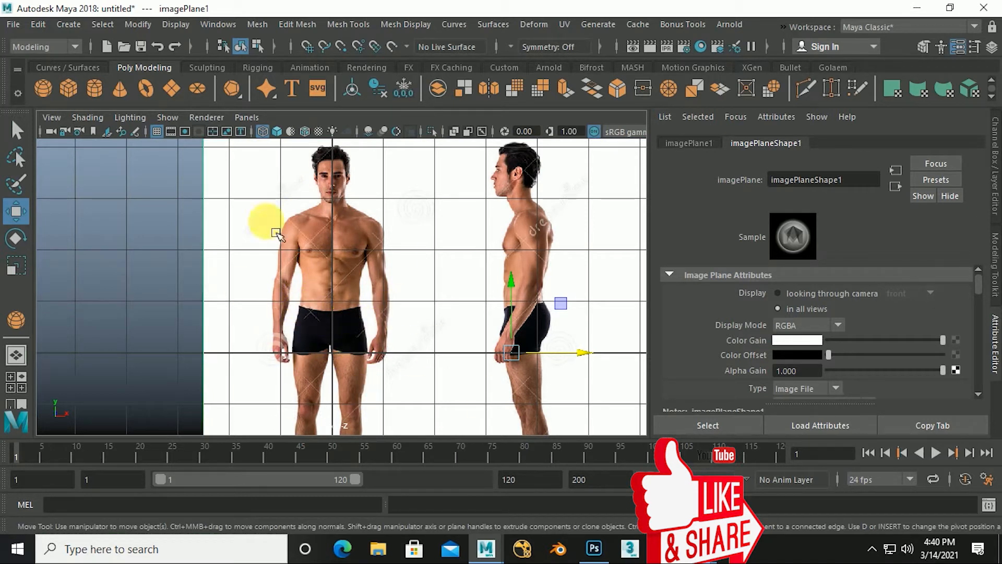
{"action": "scroll", "coordinate": [355, 300], "scroll_direction": "down", "scroll_amount": 2}
{"action": "scroll", "coordinate": [359, 308], "scroll_direction": "up", "scroll_amount": 5}
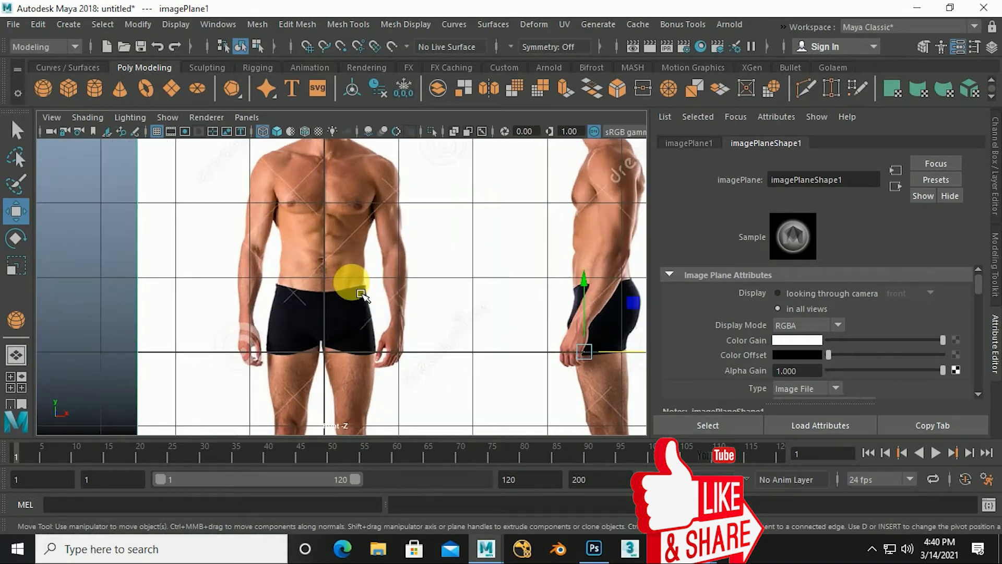
{"action": "middle_click_drag", "start_coordinate": [361, 268], "coordinate": [361, 366], "text": "alt"}
{"action": "scroll", "coordinate": [361, 366], "scroll_direction": "up", "scroll_amount": 3}
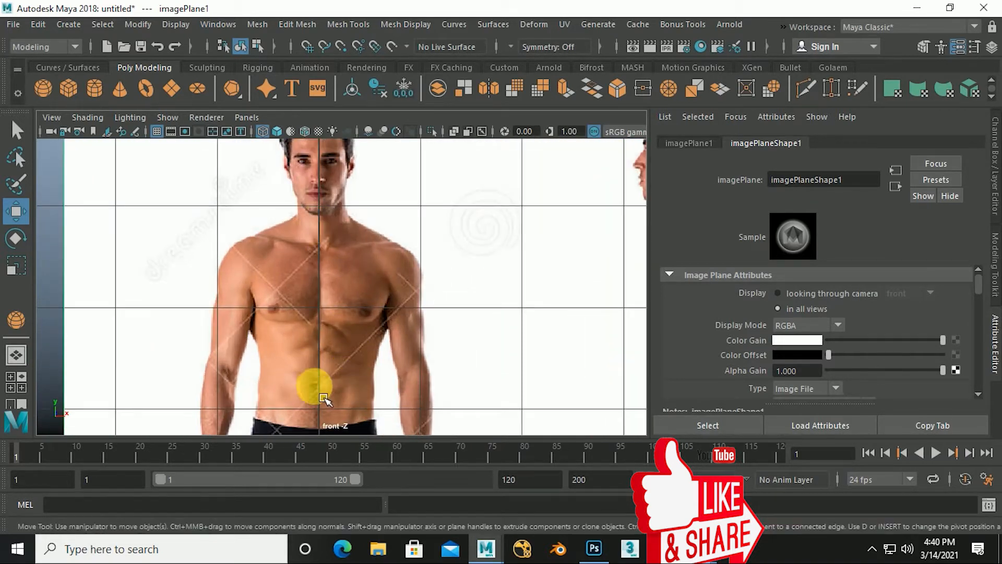
{"action": "scroll", "coordinate": [340, 337], "scroll_direction": "down", "scroll_amount": 3}
{"action": "scroll", "coordinate": [349, 332], "scroll_direction": "up", "scroll_amount": 1}
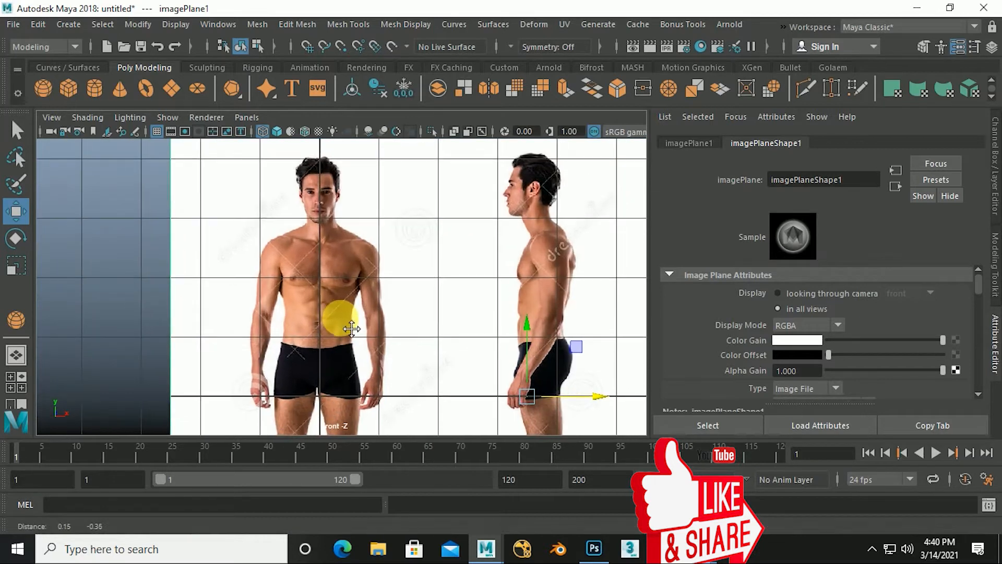
{"action": "left_click_drag", "start_coordinate": [606, 404], "coordinate": [609, 407]}
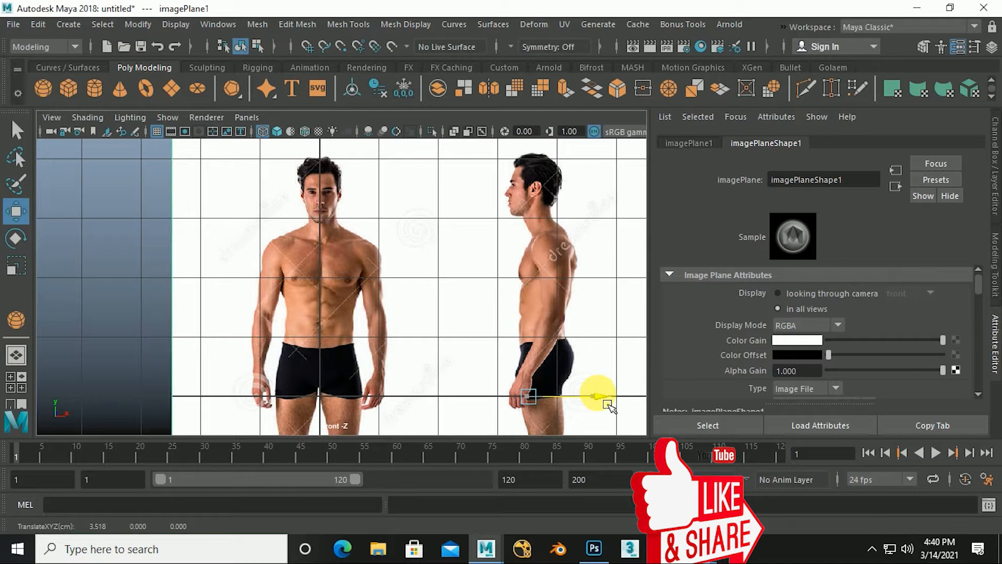
Examine how the front-facing figure's head, chest and hips line up with the vertical grid axis.
{"action": "scroll", "coordinate": [326, 318], "scroll_direction": "up", "scroll_amount": 3}
{"action": "scroll", "coordinate": [337, 308], "scroll_direction": "up", "scroll_amount": 1}
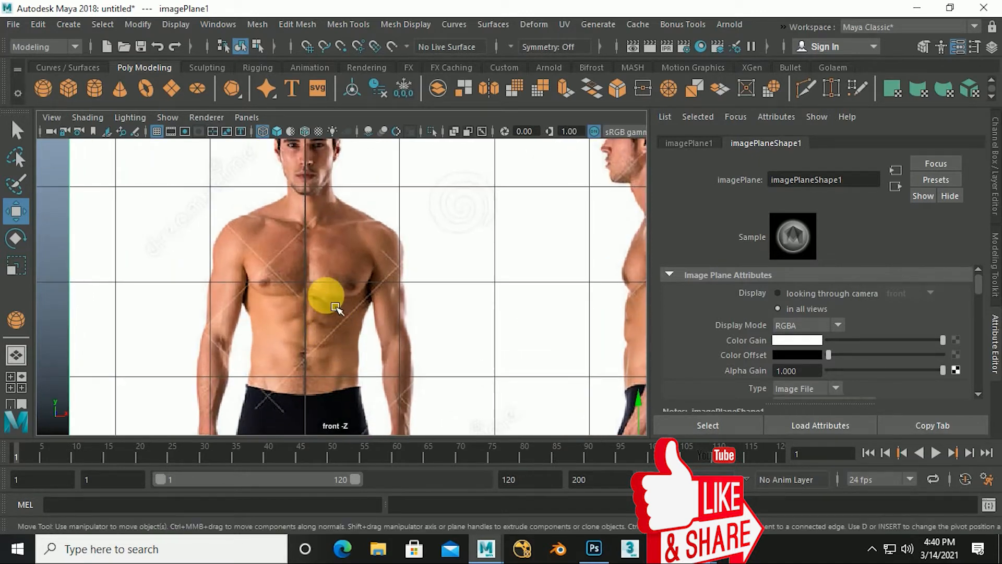
{"action": "scroll", "coordinate": [320, 269], "scroll_direction": "down", "scroll_amount": 4}
{"action": "scroll", "coordinate": [314, 282], "scroll_direction": "up", "scroll_amount": 2}
{"action": "scroll", "coordinate": [319, 289], "scroll_direction": "down", "scroll_amount": 2}
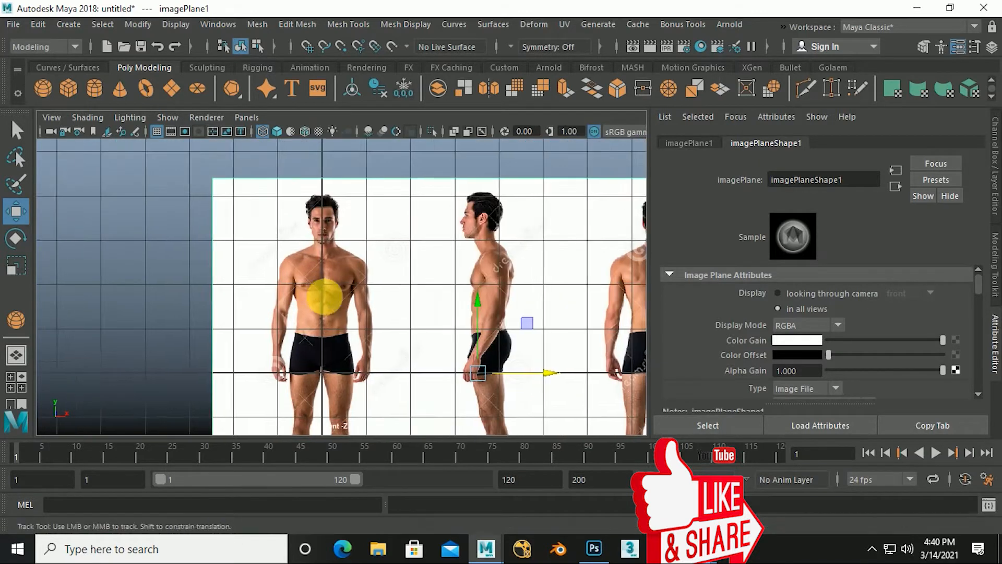
{"action": "scroll", "coordinate": [324, 295], "scroll_direction": "up", "scroll_amount": 1}
{"action": "scroll", "coordinate": [315, 285], "scroll_direction": "up", "scroll_amount": 1}
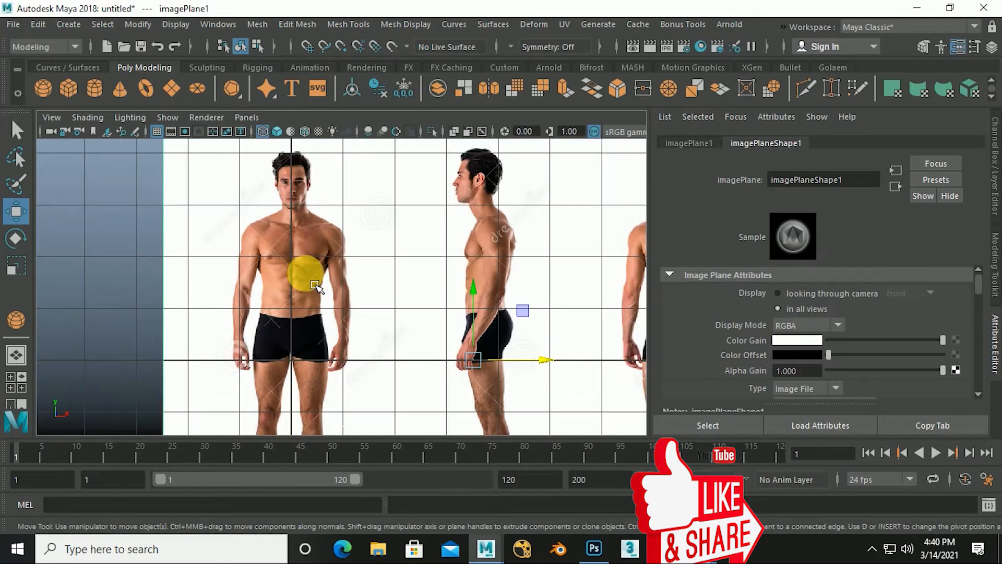
{"action": "scroll", "coordinate": [315, 285], "scroll_direction": "down", "scroll_amount": 2}
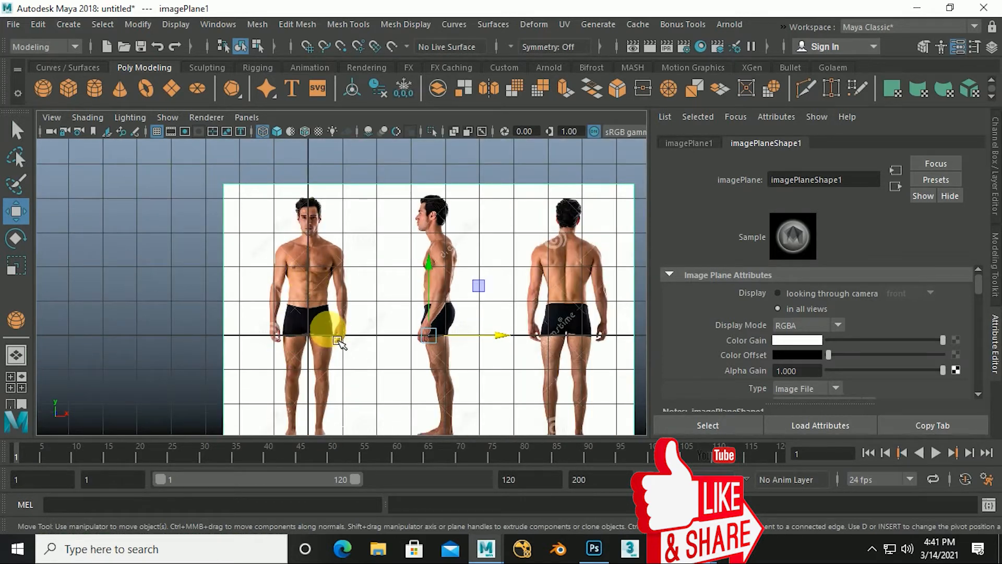
Open the side view full-size and import bodyy.jpg from the Desktop folder as its image plane.
{"action": "key", "text": "space"}
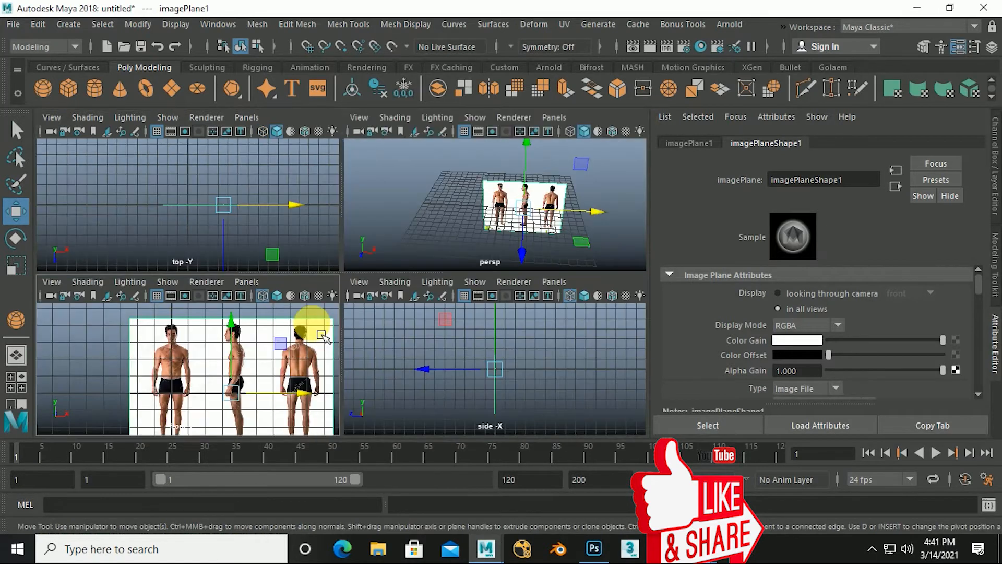
{"action": "left_click", "coordinate": [475, 357]}
{"action": "key", "text": "space"}
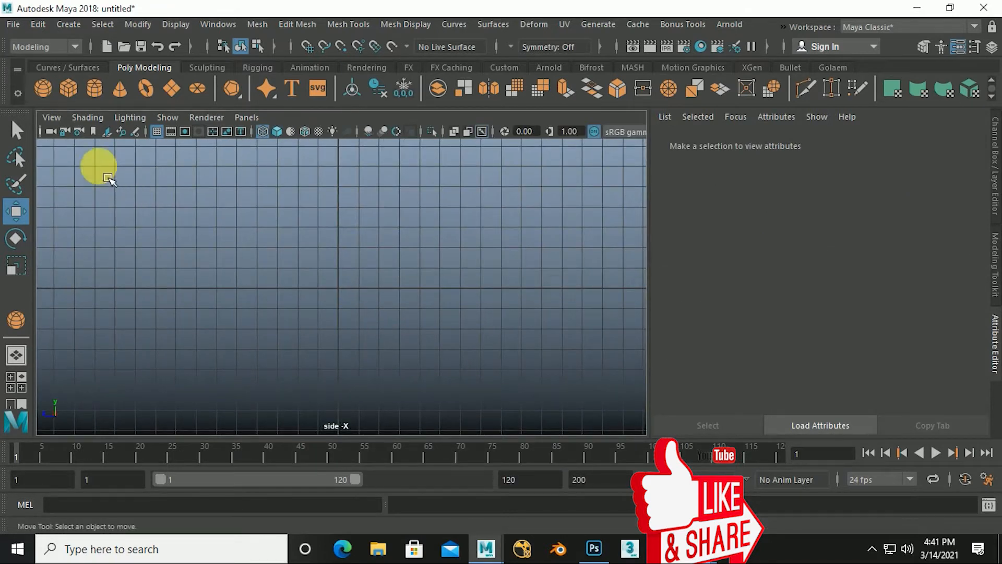
{"action": "left_click", "coordinate": [51, 118]}
{"action": "mouse_move", "coordinate": [70, 401]}
{"action": "mouse_move", "coordinate": [87, 445]}
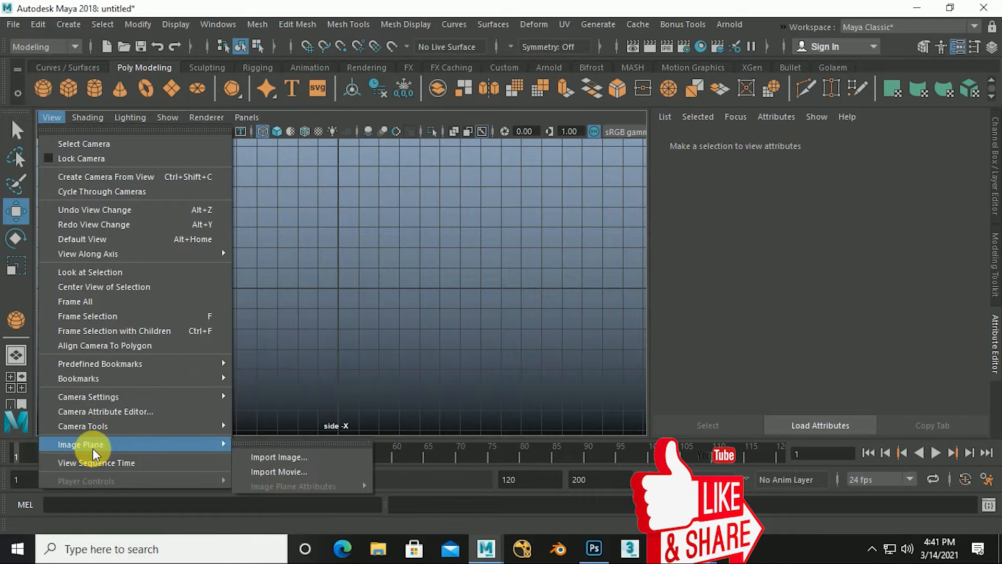
{"action": "left_click", "coordinate": [262, 456]}
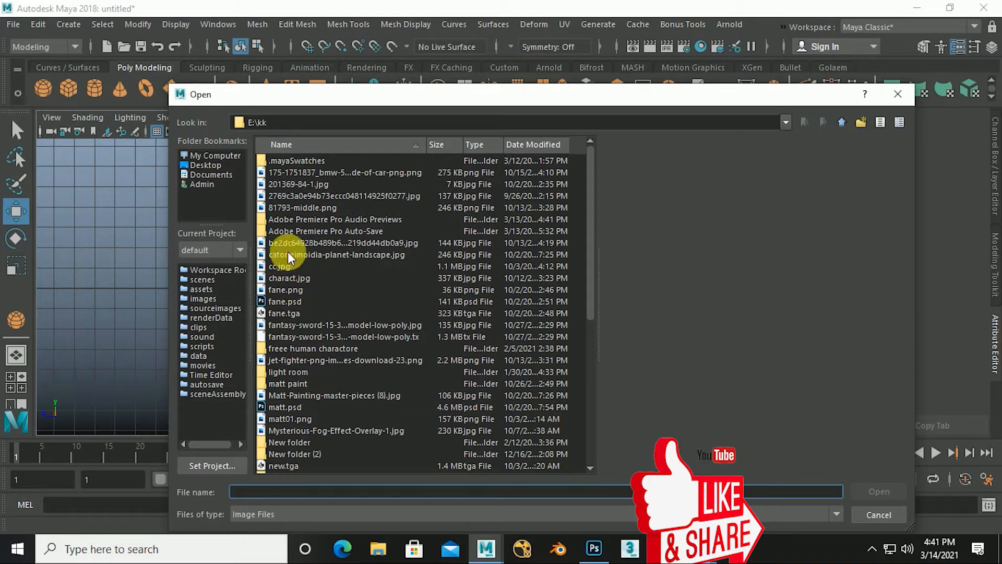
{"action": "left_click", "coordinate": [214, 164]}
{"action": "left_click", "coordinate": [304, 197]}
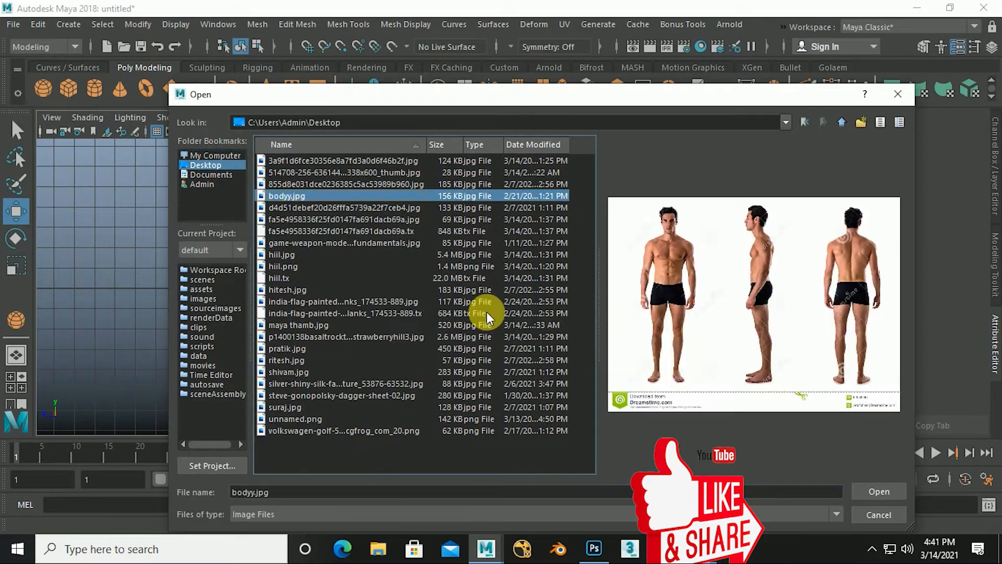
{"action": "left_click", "coordinate": [874, 491]}
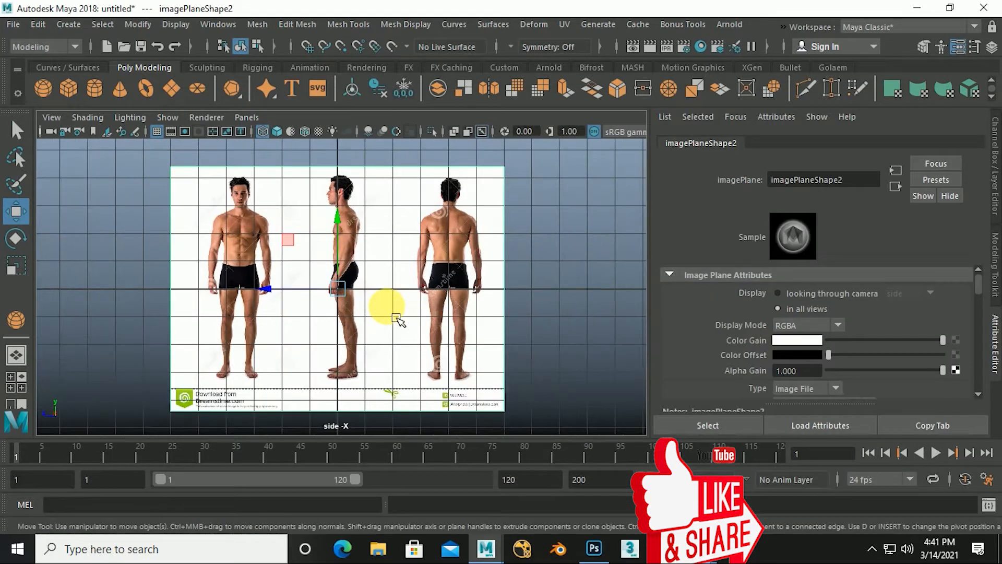
{"action": "scroll", "coordinate": [397, 317], "scroll_direction": "up", "scroll_amount": 2}
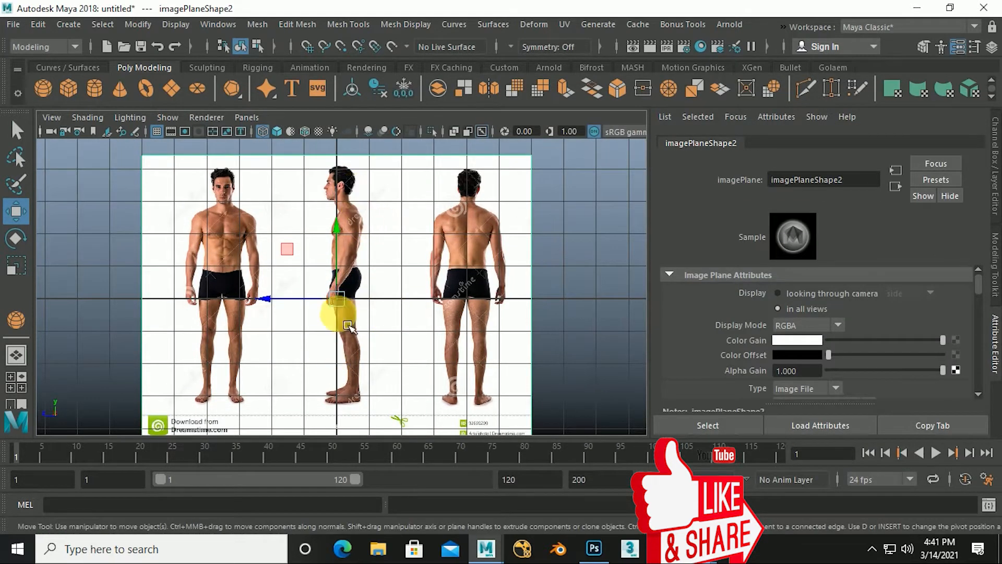
{"action": "scroll", "coordinate": [360, 319], "scroll_direction": "up", "scroll_amount": 2}
{"action": "middle_click_drag", "start_coordinate": [368, 313], "coordinate": [366, 360], "text": "alt"}
{"action": "scroll", "coordinate": [350, 220], "scroll_direction": "down", "scroll_amount": 4}
{"action": "scroll", "coordinate": [348, 220], "scroll_direction": "down", "scroll_amount": 2}
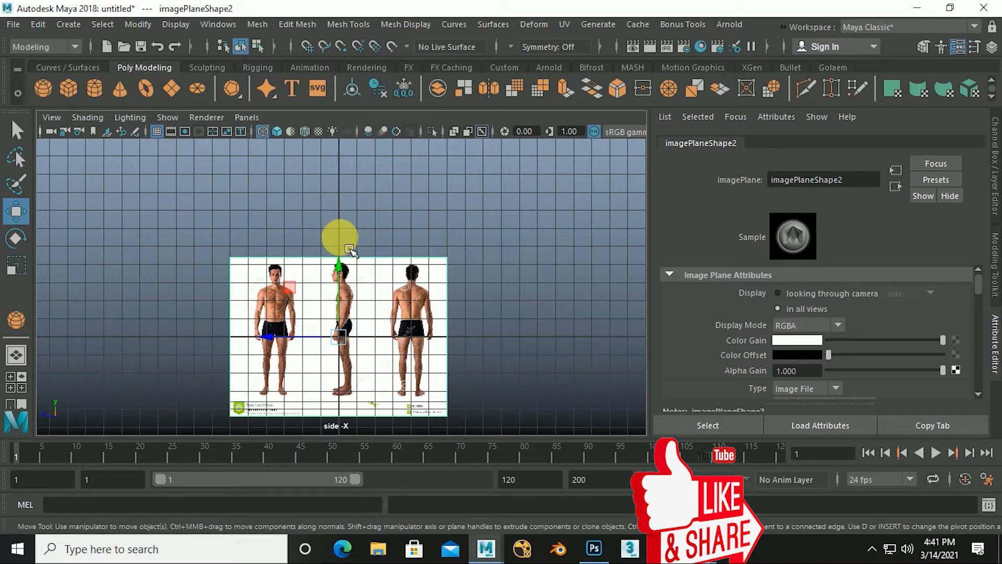
Move the side-view image plane about 0.2 cm along Z to centre the profile figure on the vertical grid axis.
{"action": "scroll", "coordinate": [365, 295], "scroll_direction": "up", "scroll_amount": 3}
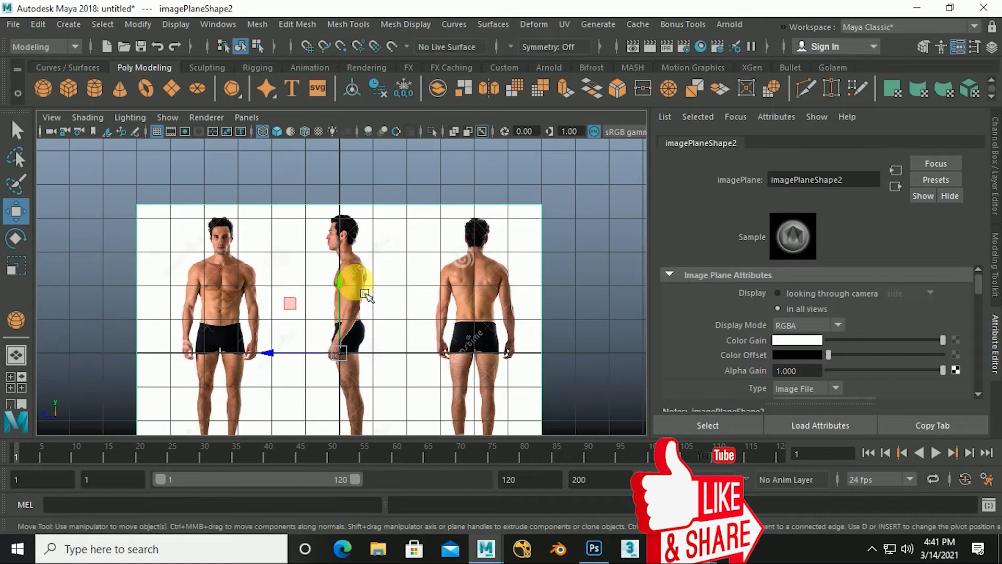
{"action": "scroll", "coordinate": [376, 339], "scroll_direction": "up", "scroll_amount": 3}
{"action": "left_click_drag", "start_coordinate": [275, 378], "coordinate": [264, 383]}
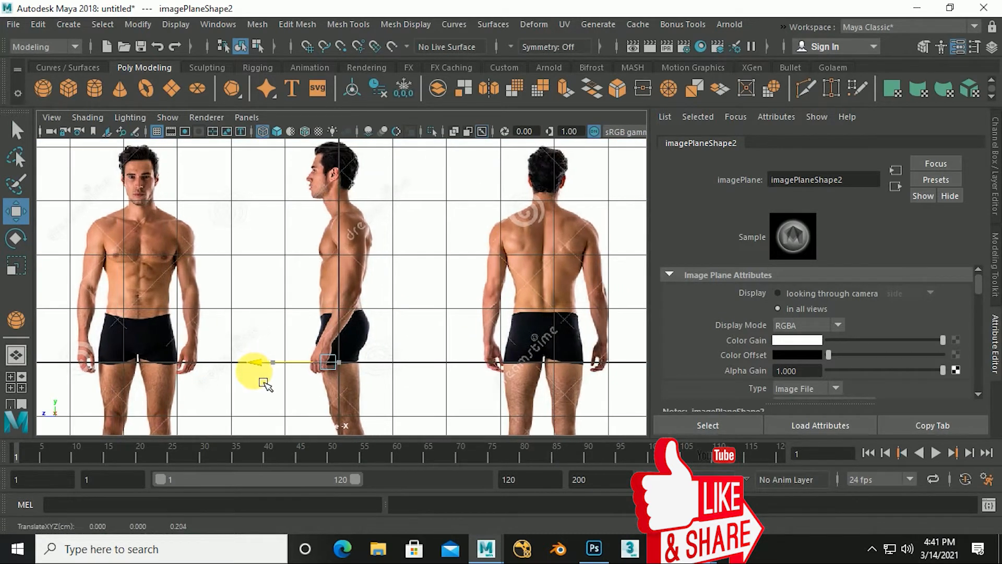
{"action": "scroll", "coordinate": [365, 334], "scroll_direction": "up", "scroll_amount": 4}
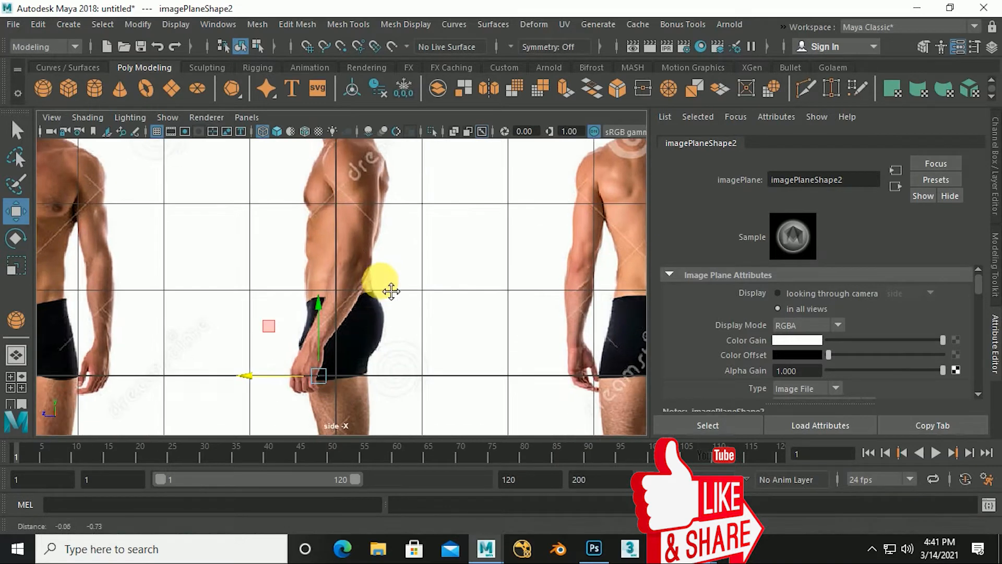
{"action": "middle_click_drag", "start_coordinate": [391, 291], "coordinate": [395, 271], "text": "alt"}
{"action": "left_click_drag", "start_coordinate": [260, 360], "coordinate": [260, 360]}
{"action": "mouse_move", "coordinate": [342, 250]}
{"action": "middle_mouse_down", "text": "alt"}
{"action": "mouse_move", "coordinate": [331, 344]}
{"action": "mouse_move", "coordinate": [329, 306]}
{"action": "middle_mouse_up", "text": "alt"}
{"action": "scroll", "coordinate": [335, 285], "scroll_direction": "down", "scroll_amount": 5}
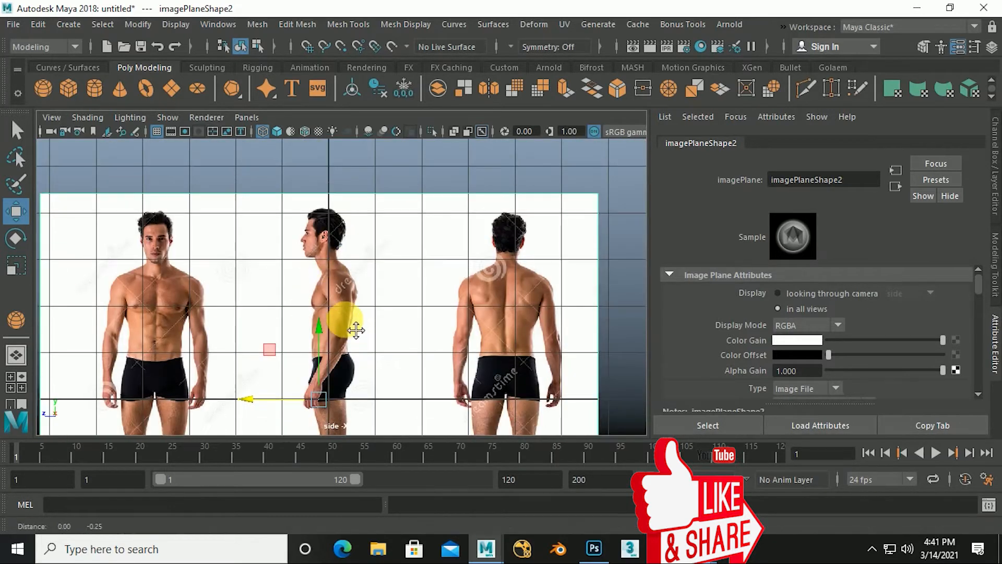
{"action": "scroll", "coordinate": [340, 320], "scroll_direction": "up", "scroll_amount": 4}
{"action": "scroll", "coordinate": [351, 267], "scroll_direction": "up", "scroll_amount": 2}
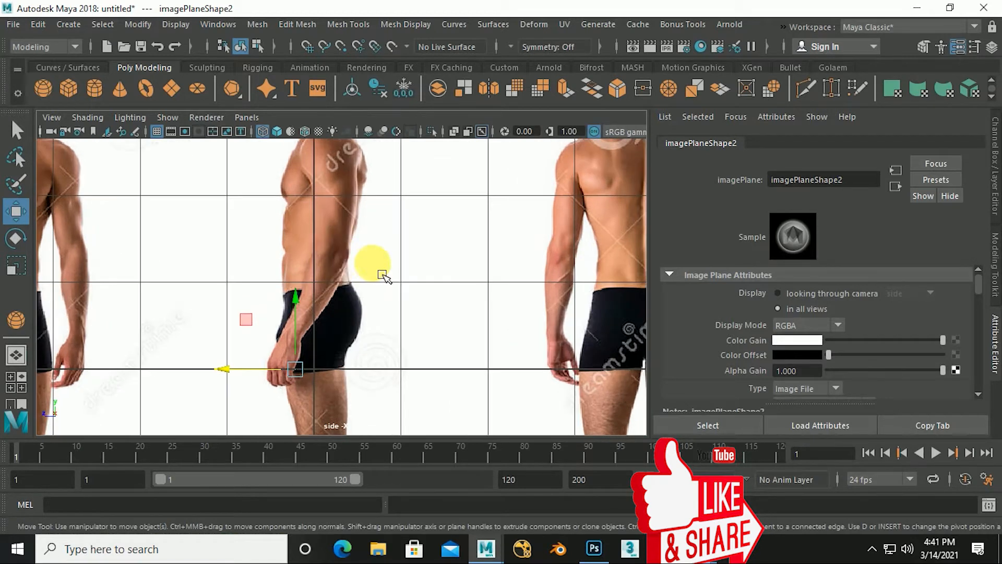
In the perspective view, move the front-view image plane backward along Z toward the rear edge of the grid.
{"action": "key", "text": "space"}
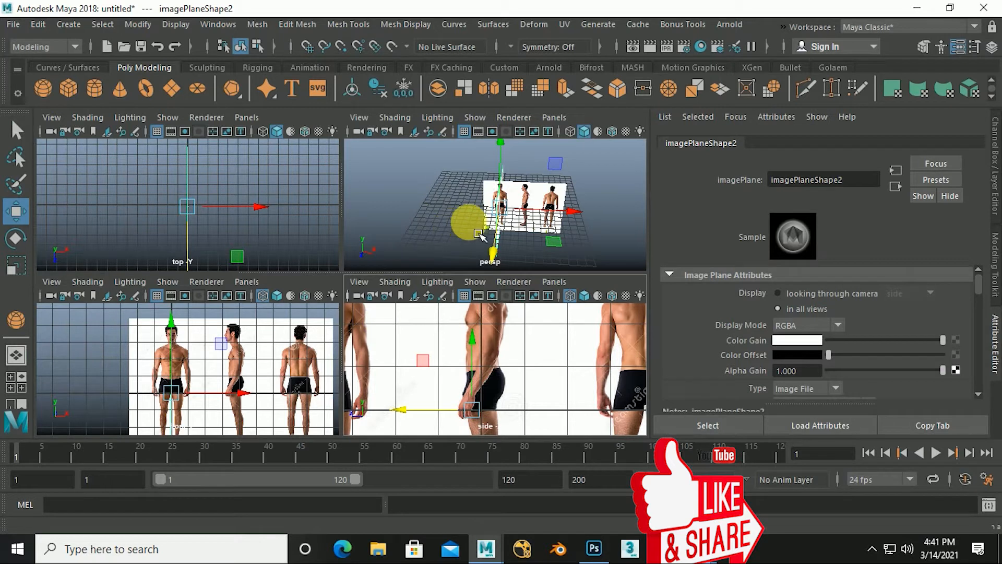
{"action": "key", "text": "space"}
{"action": "left_click_drag", "start_coordinate": [460, 230], "coordinate": [449, 290], "text": "alt"}
{"action": "scroll", "coordinate": [385, 301], "scroll_direction": "up", "scroll_amount": 2}
{"action": "scroll", "coordinate": [389, 308], "scroll_direction": "down", "scroll_amount": 1}
{"action": "left_click_drag", "start_coordinate": [400, 332], "coordinate": [472, 190], "text": "alt"}
{"action": "left_click", "coordinate": [490, 275]}
{"action": "scroll", "coordinate": [481, 268], "scroll_direction": "down", "scroll_amount": 3}
{"action": "left_click_drag", "start_coordinate": [480, 269], "coordinate": [364, 346], "text": "alt"}
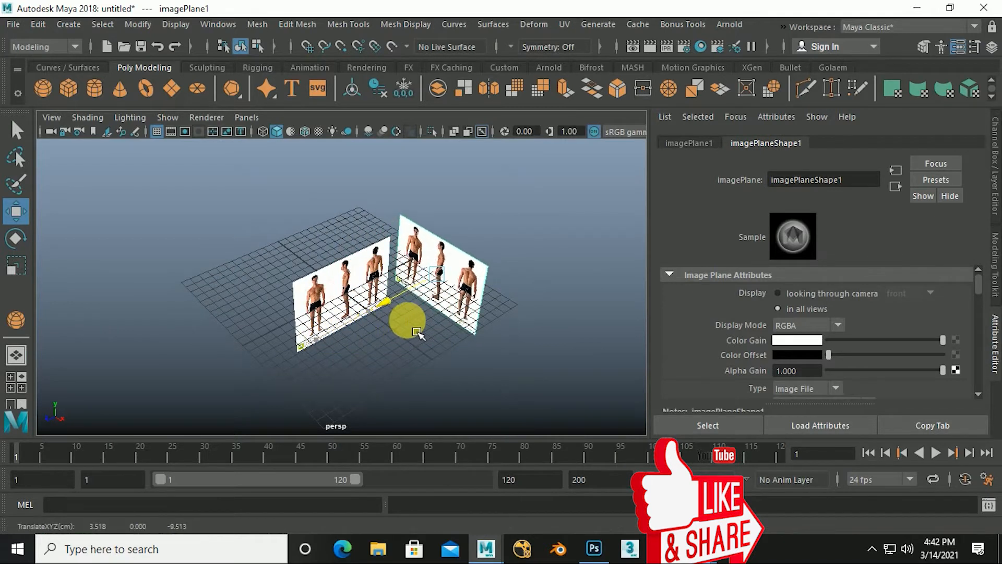
{"action": "left_click_drag", "start_coordinate": [423, 332], "coordinate": [101, 414]}
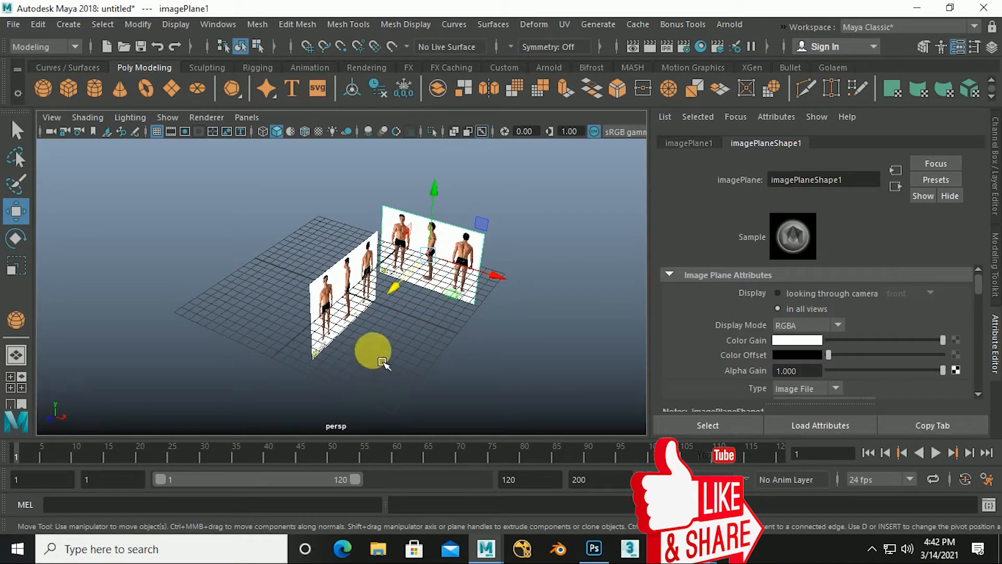
Move the side-view image plane along negative X to the edge of the grid, and clear the selection.
{"action": "scroll", "coordinate": [384, 360], "scroll_direction": "up", "scroll_amount": 3}
{"action": "left_click_drag", "start_coordinate": [392, 348], "coordinate": [413, 234], "text": "alt"}
{"action": "left_click_drag", "start_coordinate": [420, 303], "coordinate": [413, 300], "text": "alt"}
{"action": "left_click", "coordinate": [317, 241]}
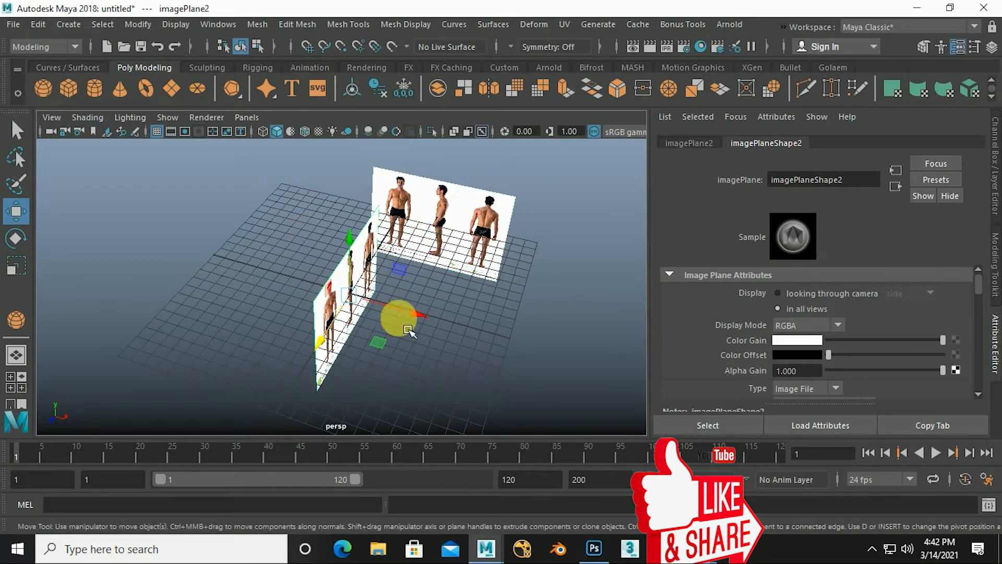
{"action": "left_click_drag", "start_coordinate": [431, 327], "coordinate": [378, 335]}
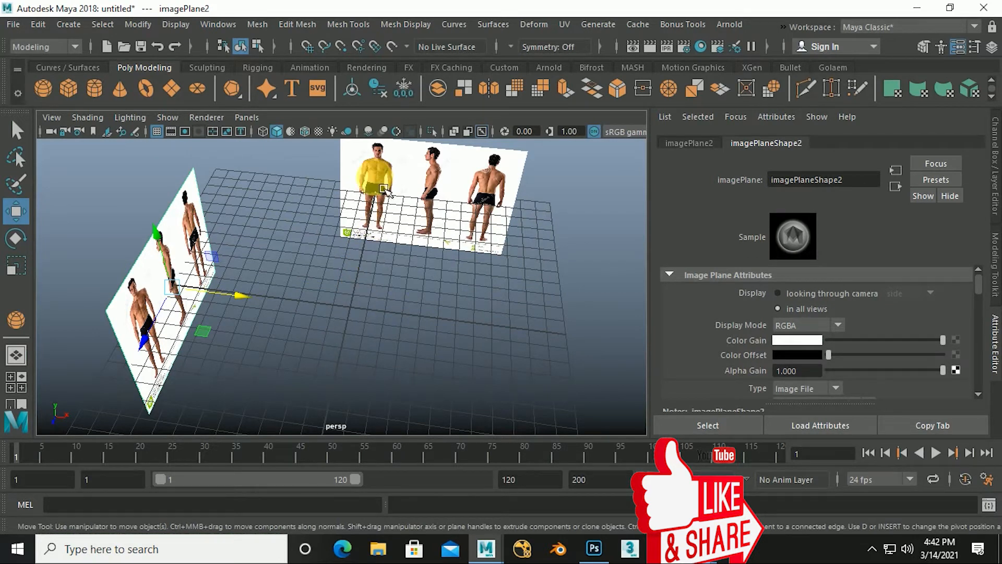
{"action": "left_click_drag", "start_coordinate": [375, 192], "coordinate": [332, 308], "text": "alt"}
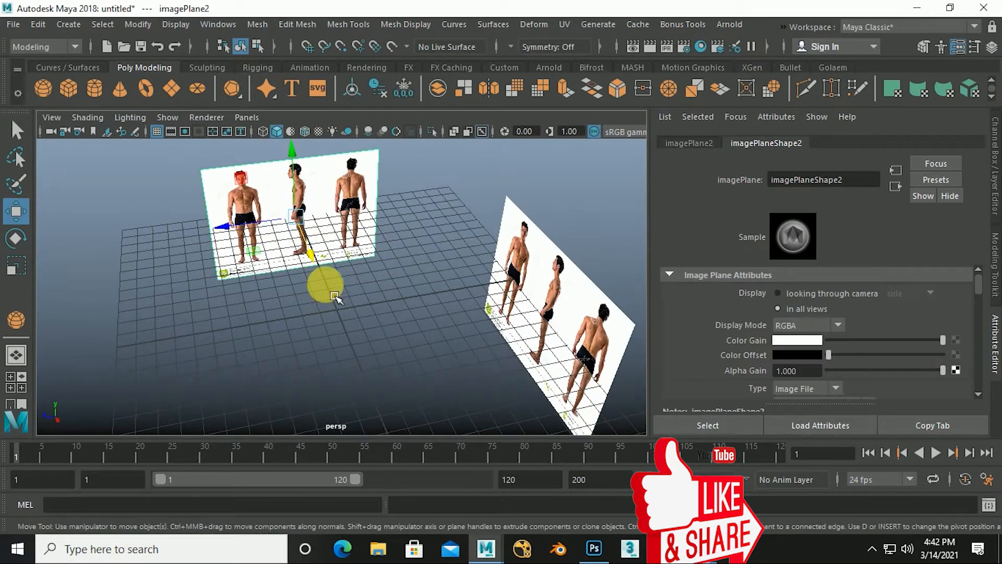
{"action": "left_click_drag", "start_coordinate": [298, 302], "coordinate": [434, 364], "text": "alt"}
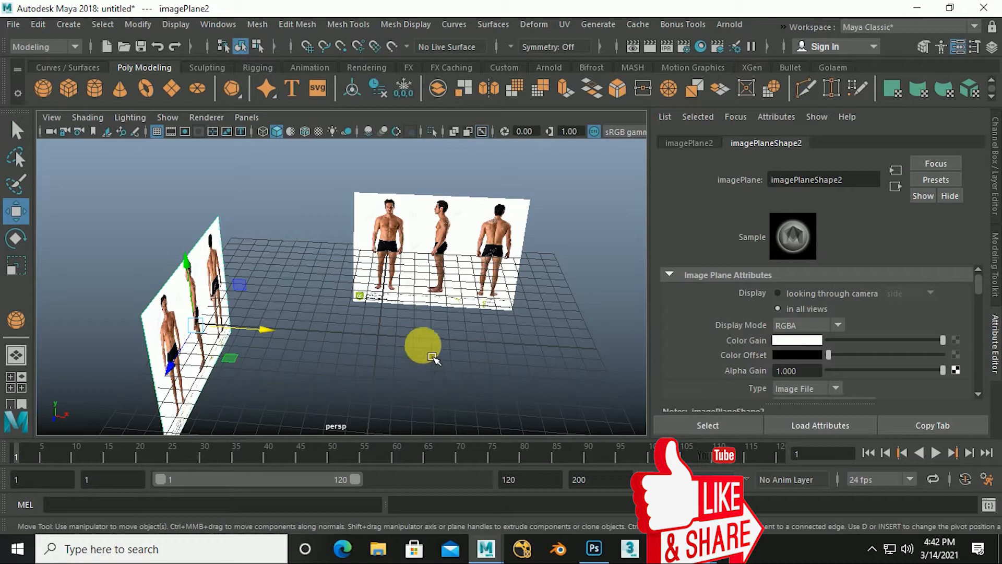
{"action": "left_click_drag", "start_coordinate": [424, 355], "coordinate": [470, 336], "text": "alt"}
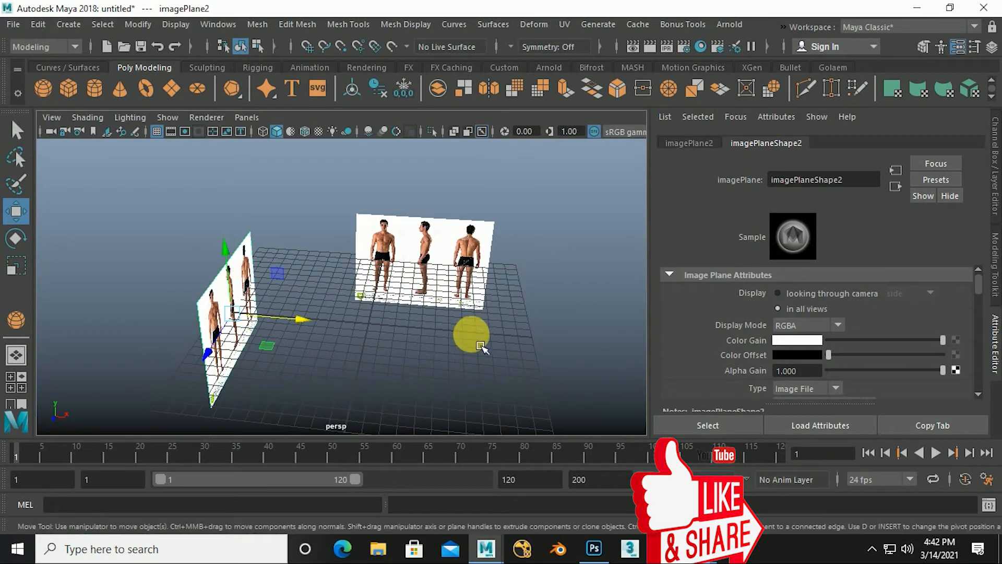
{"action": "left_click", "coordinate": [479, 344]}
{"action": "left_click_drag", "start_coordinate": [180, 182], "coordinate": [436, 354]}
{"action": "left_click", "coordinate": [478, 365]}
{"action": "scroll", "coordinate": [442, 365], "scroll_direction": "up", "scroll_amount": 2}
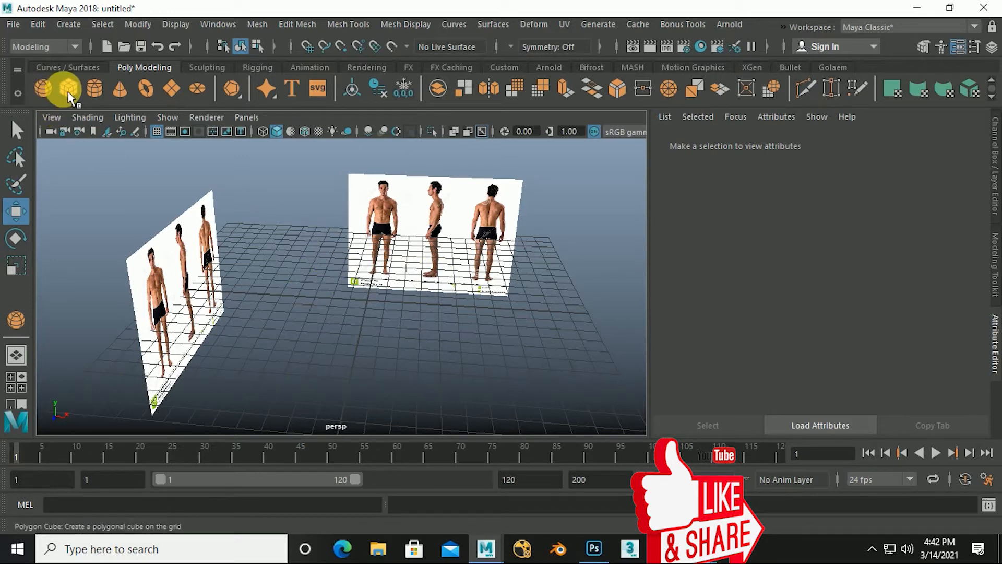
Create a polygon cylinder at the grid's centre, about 1.1 in radius and 3.07 high.
{"action": "left_click", "coordinate": [96, 90]}
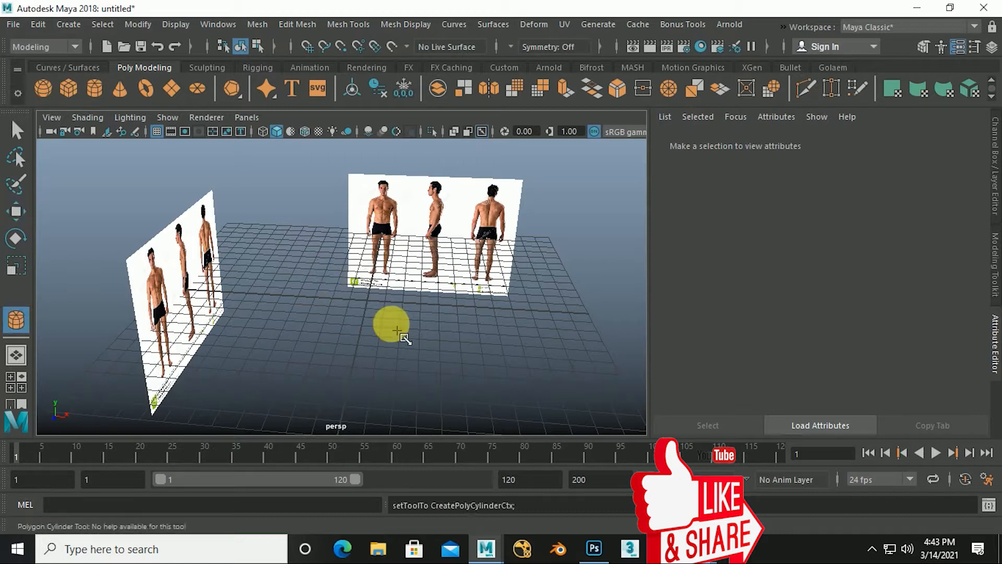
{"action": "left_click_drag", "start_coordinate": [397, 335], "coordinate": [384, 262], "text": "alt"}
{"action": "left_click_drag", "start_coordinate": [400, 318], "coordinate": [398, 294], "text": "alt"}
{"action": "scroll", "coordinate": [399, 294], "scroll_direction": "up", "scroll_amount": 2}
{"action": "middle_click_drag", "start_coordinate": [398, 294], "coordinate": [373, 355], "text": "alt"}
{"action": "left_click_drag", "start_coordinate": [372, 355], "coordinate": [425, 379], "text": "alt"}
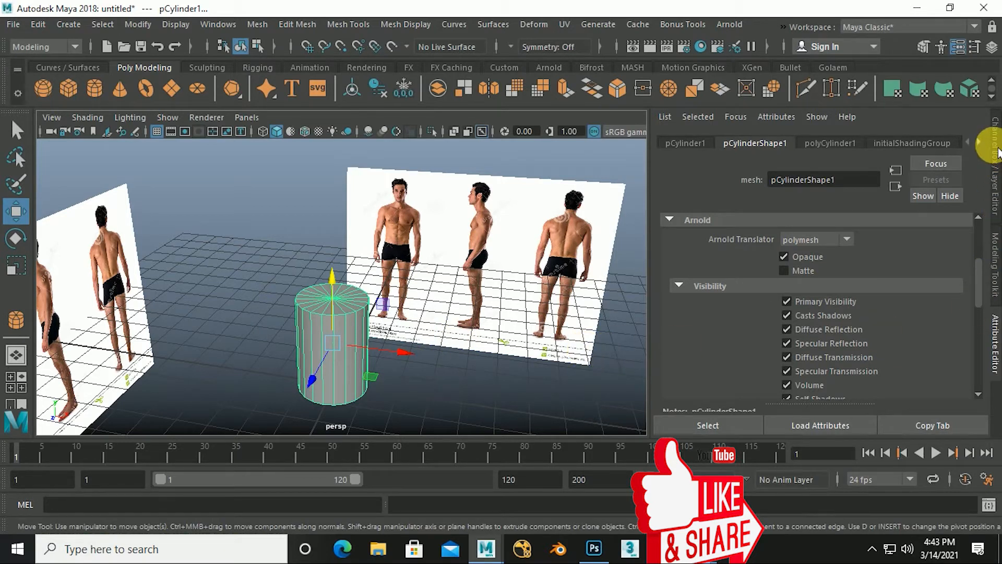
Set the cylinder's Subdivisions Axis to 8.
{"action": "left_click", "coordinate": [997, 151]}
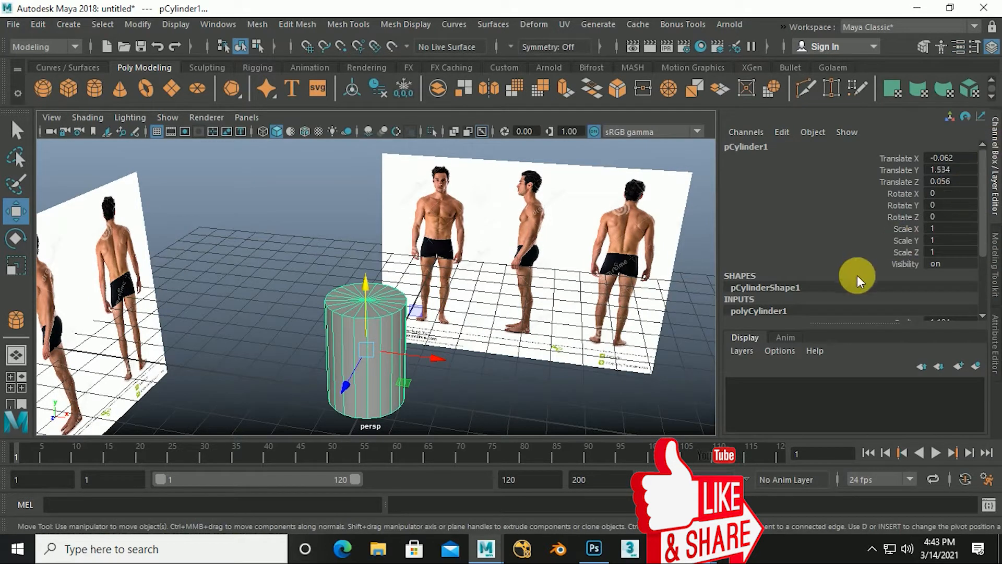
{"action": "scroll", "coordinate": [839, 284], "scroll_direction": "down", "scroll_amount": 3}
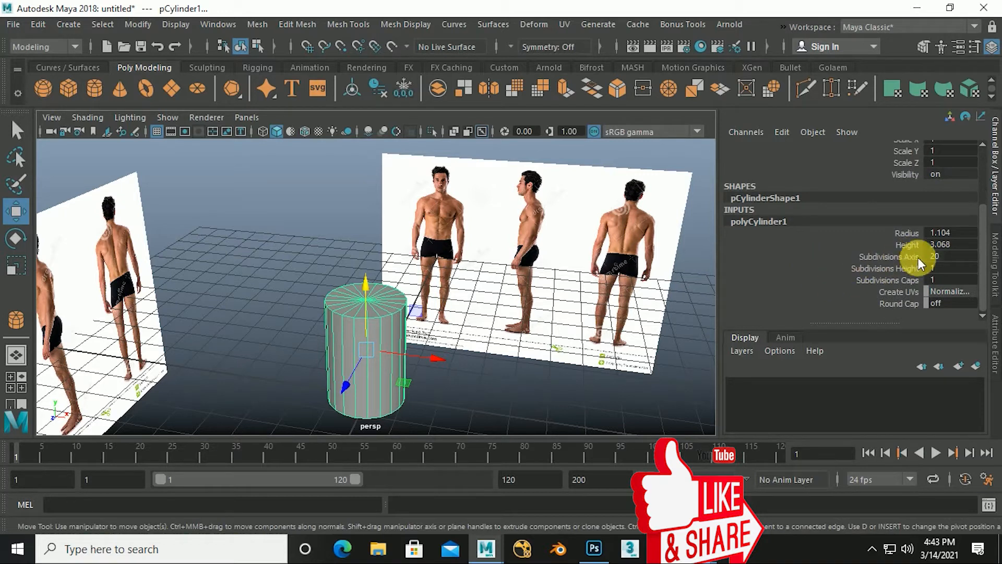
{"action": "double_click", "coordinate": [949, 256]}
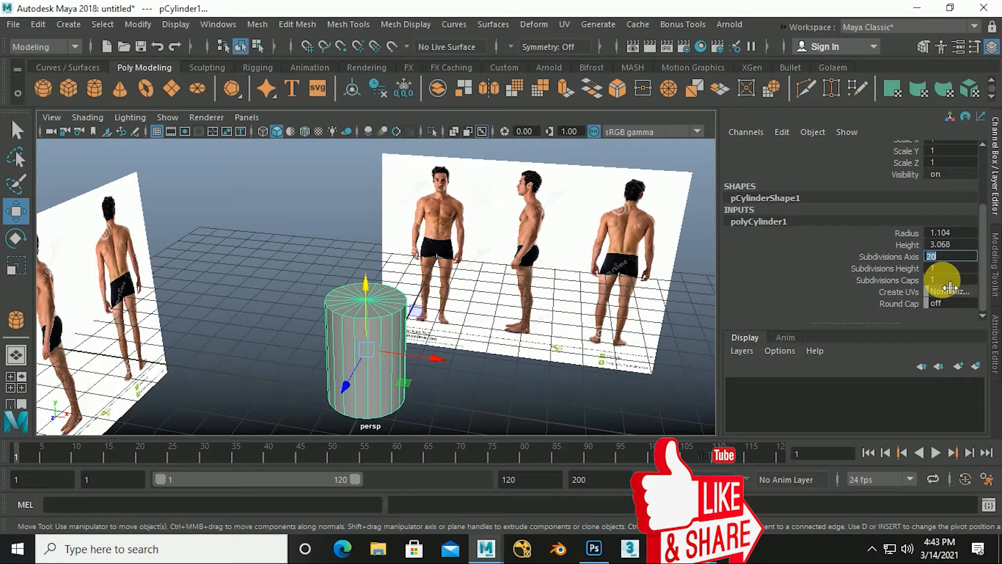
{"action": "key", "text": "Return"}
{"action": "left_click_drag", "start_coordinate": [473, 359], "coordinate": [406, 370], "text": "alt"}
{"action": "scroll", "coordinate": [426, 316], "scroll_direction": "up", "scroll_amount": 3}
{"action": "left_click_drag", "start_coordinate": [432, 270], "coordinate": [452, 305], "text": "alt"}
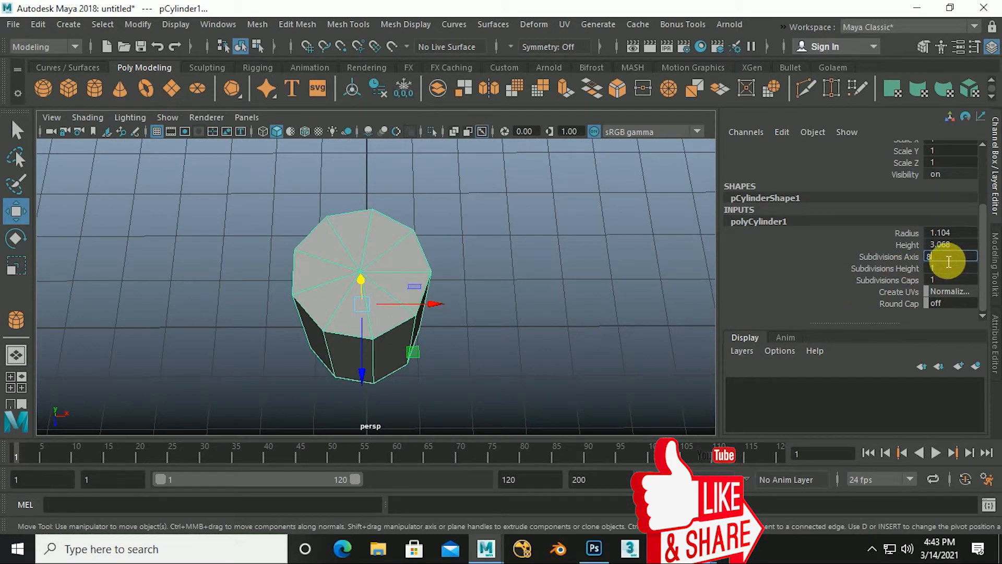
{"action": "key", "text": "Return"}
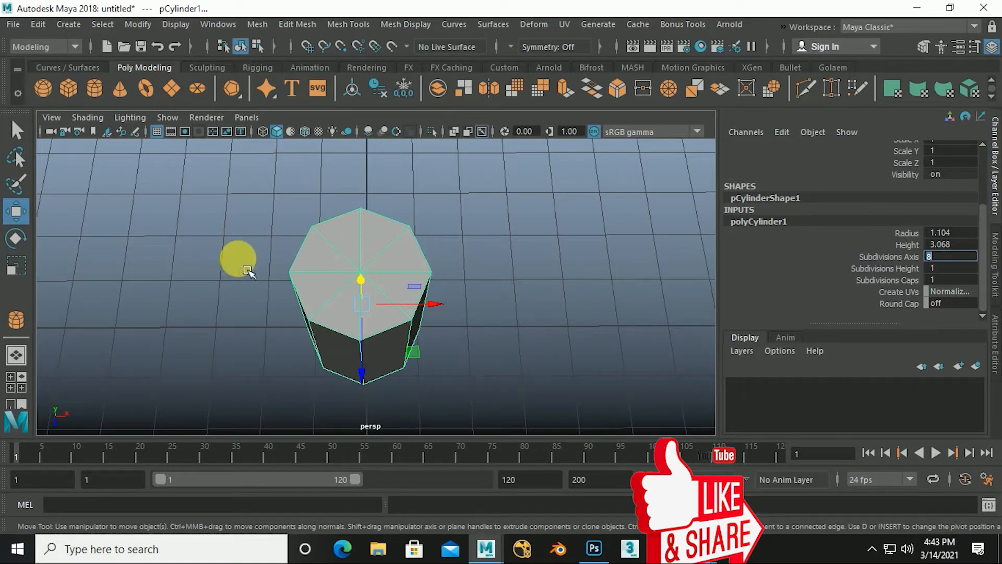
{"action": "left_click_drag", "start_coordinate": [380, 273], "coordinate": [407, 335], "text": "alt"}
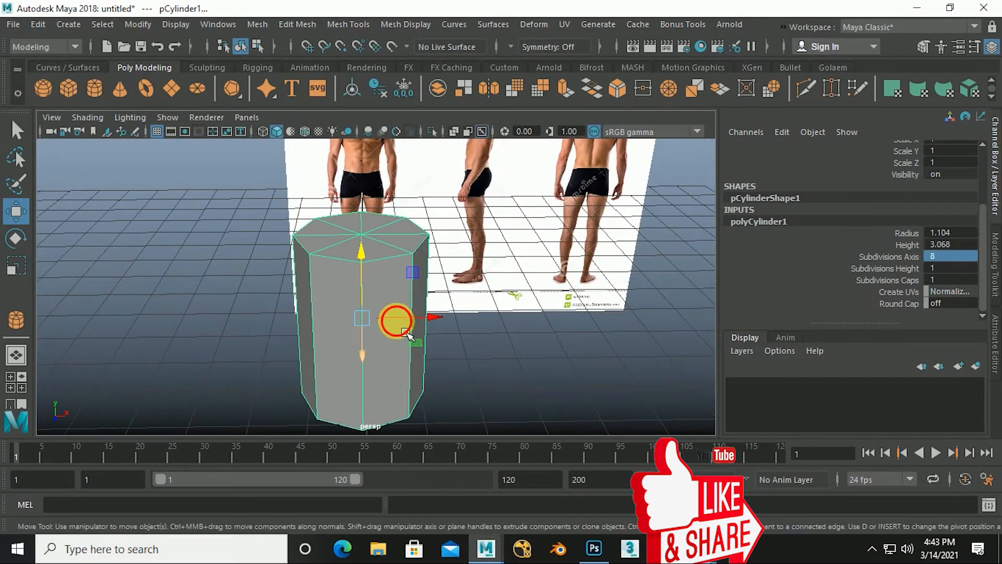
{"action": "scroll", "coordinate": [402, 320], "scroll_direction": "down", "scroll_amount": 5}
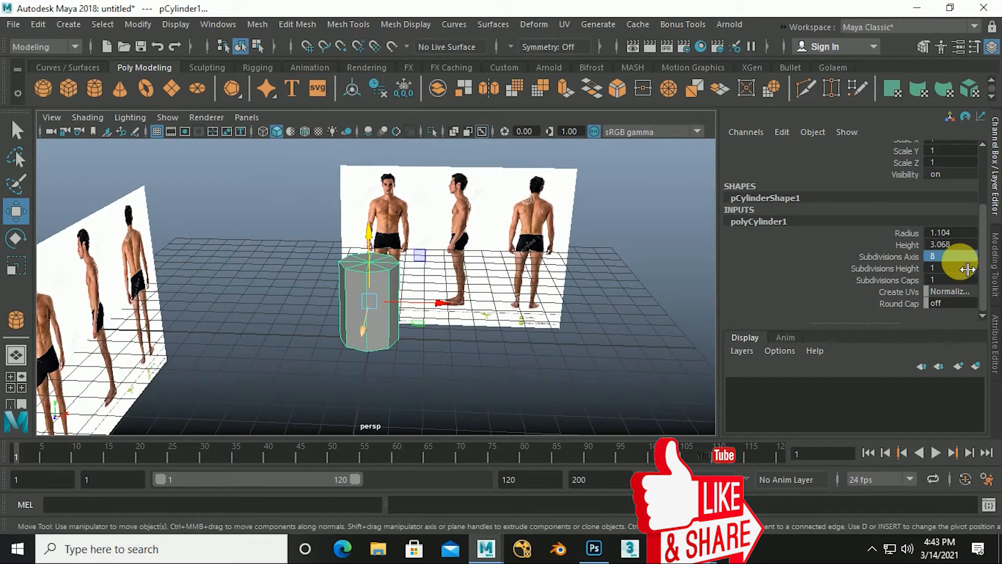
Pick a single top cap face of the cylinder in face mode and return to object mode.
{"action": "left_click_drag", "start_coordinate": [732, 297], "coordinate": [407, 295], "text": "alt"}
{"action": "right_click_drag", "start_coordinate": [400, 162], "coordinate": [392, 257]}
{"action": "left_click", "coordinate": [396, 288]}
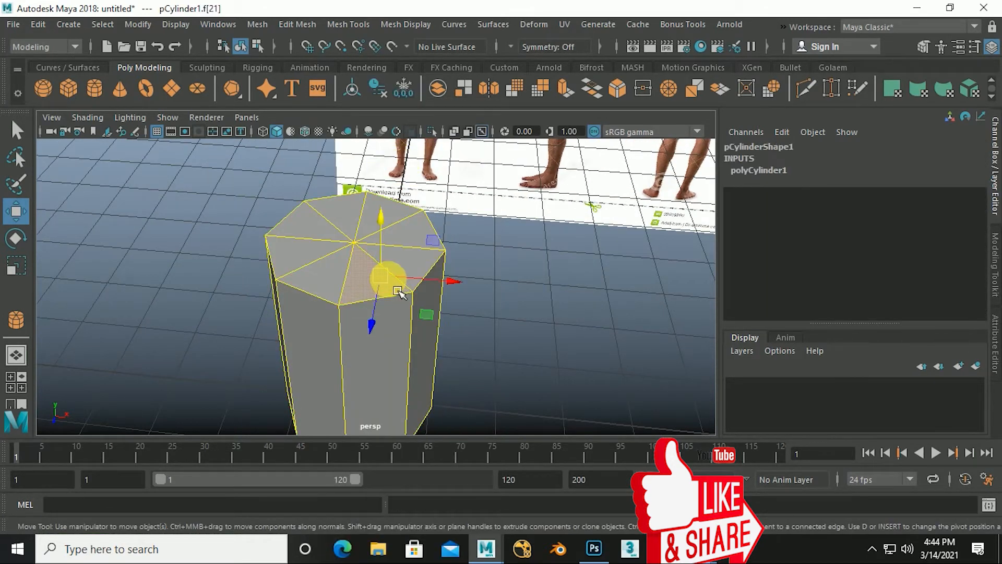
{"action": "left_click_drag", "start_coordinate": [459, 331], "coordinate": [431, 326], "text": "alt"}
{"action": "right_click_drag", "start_coordinate": [421, 292], "coordinate": [481, 104]}
Switch the cylinder to edge mode and select edges on its top cap.
{"action": "left_click", "coordinate": [508, 357]}
{"action": "left_click", "coordinate": [405, 274]}
{"action": "right_click_drag", "start_coordinate": [402, 273], "coordinate": [400, 269]}
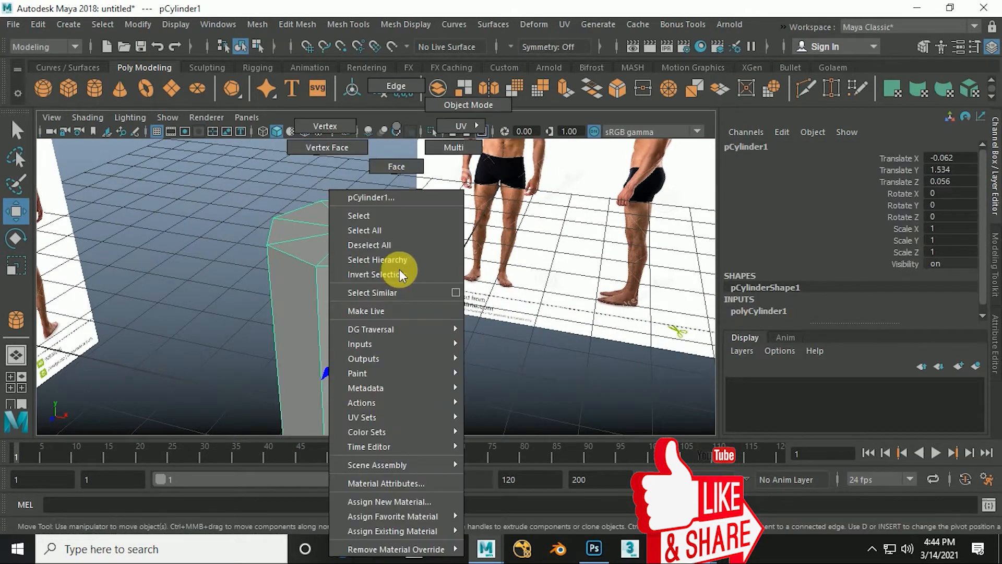
{"action": "right_click_drag", "start_coordinate": [405, 92], "coordinate": [405, 92]}
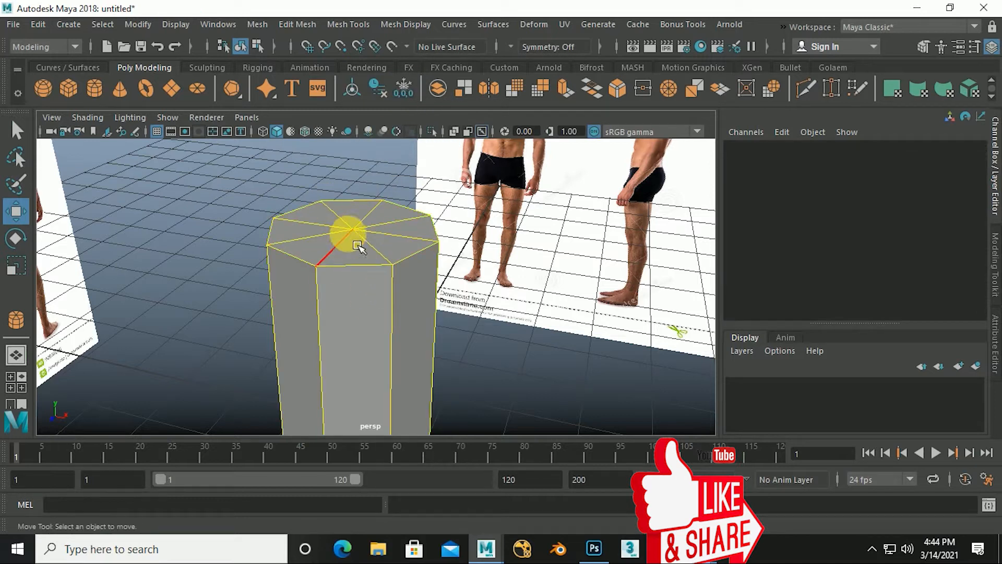
{"action": "left_click_drag", "start_coordinate": [227, 209], "coordinate": [371, 308]}
Try raising one vertex on the cylinder's top rim by about 0.308, undo the move, and return to object mode.
{"action": "right_click_drag", "start_coordinate": [362, 240], "coordinate": [293, 121]}
{"action": "left_click", "coordinate": [318, 266]}
{"action": "left_click_drag", "start_coordinate": [312, 197], "coordinate": [324, 179]}
{"action": "key", "text": "ctrl+z"}
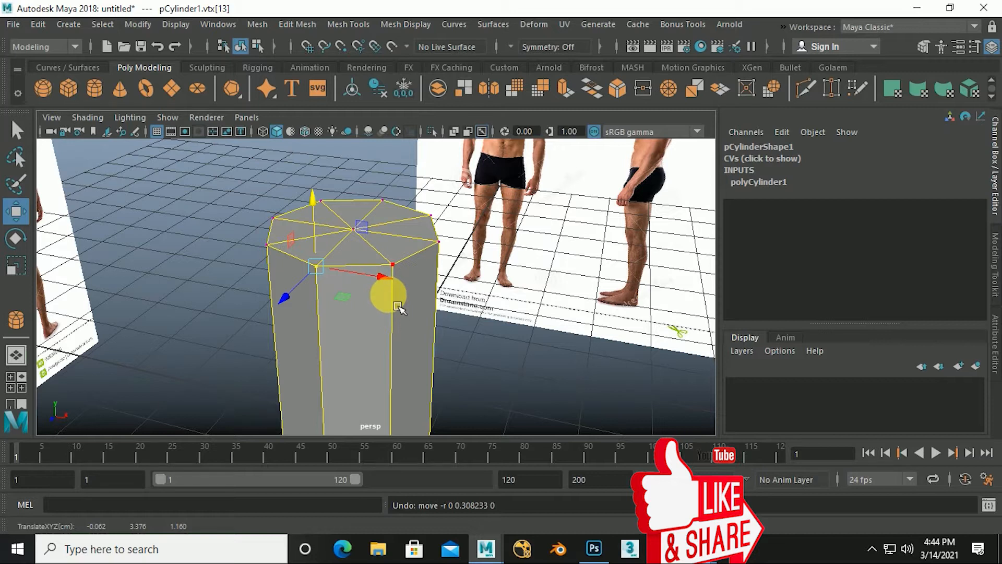
{"action": "right_click_drag", "start_coordinate": [402, 273], "coordinate": [460, 140]}
Switch the cylinder back to vertex mode and pick individual vertices on its top rim.
{"action": "right_click_drag", "start_coordinate": [394, 282], "coordinate": [391, 250]}
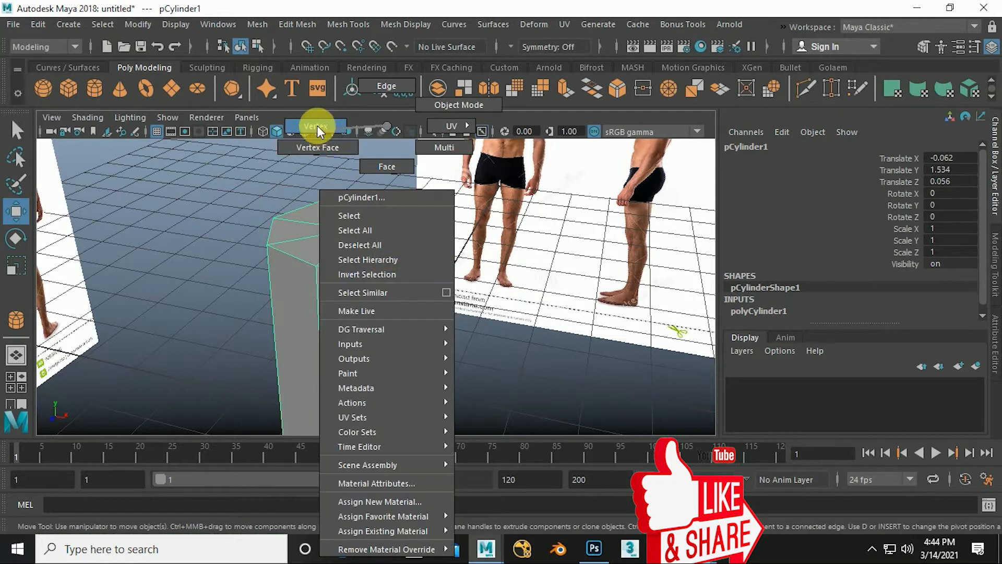
{"action": "right_click_drag", "start_coordinate": [317, 125], "coordinate": [318, 126]}
{"action": "left_click", "coordinate": [403, 278]}
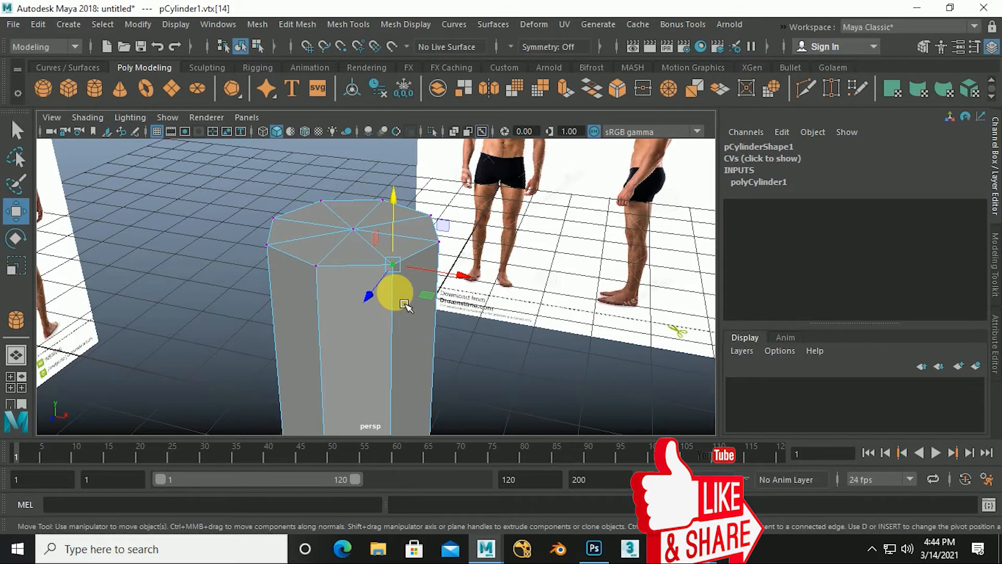
{"action": "left_click_drag", "start_coordinate": [384, 305], "coordinate": [407, 370], "text": "alt"}
{"action": "left_click", "coordinate": [363, 286]}
Select all eight triangular faces of the cylinder's top cap in face mode and delete them.
{"action": "right_click", "coordinate": [409, 202]}
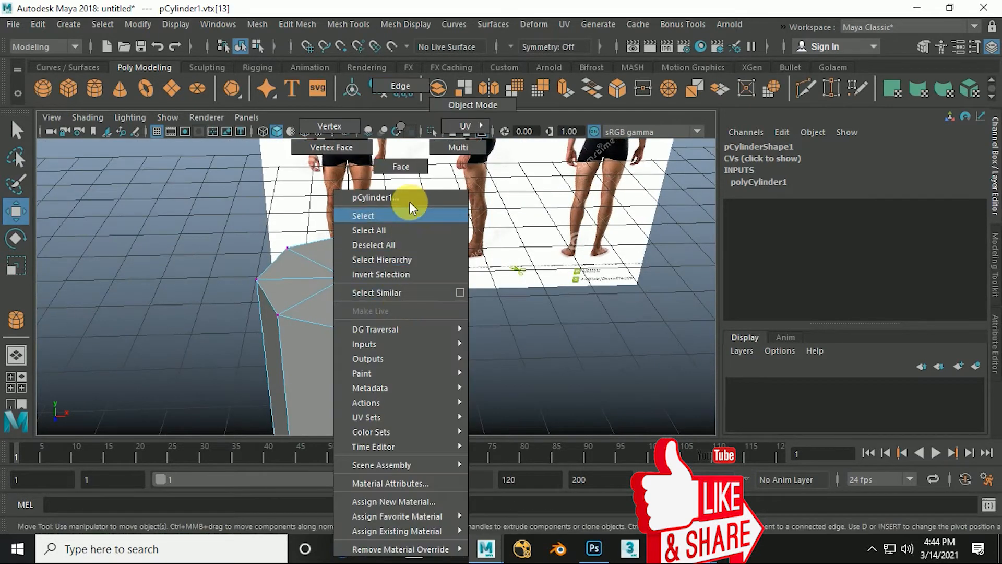
{"action": "left_click", "coordinate": [408, 168]}
{"action": "left_click", "coordinate": [336, 328]}
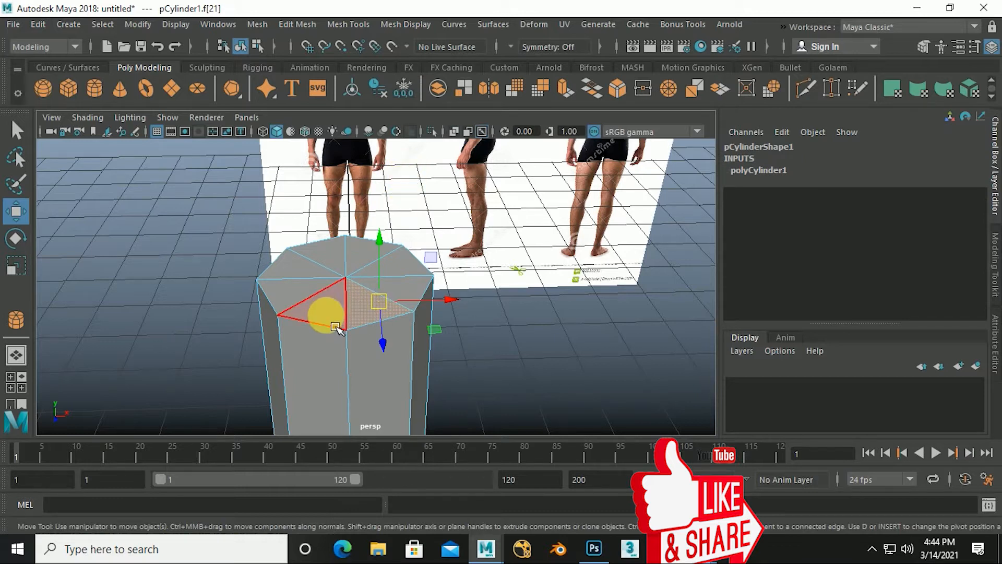
{"action": "left_click", "coordinate": [317, 312], "text": "shift"}
{"action": "left_click", "coordinate": [290, 293], "text": "shift"}
{"action": "left_click", "coordinate": [355, 262], "text": "shift"}
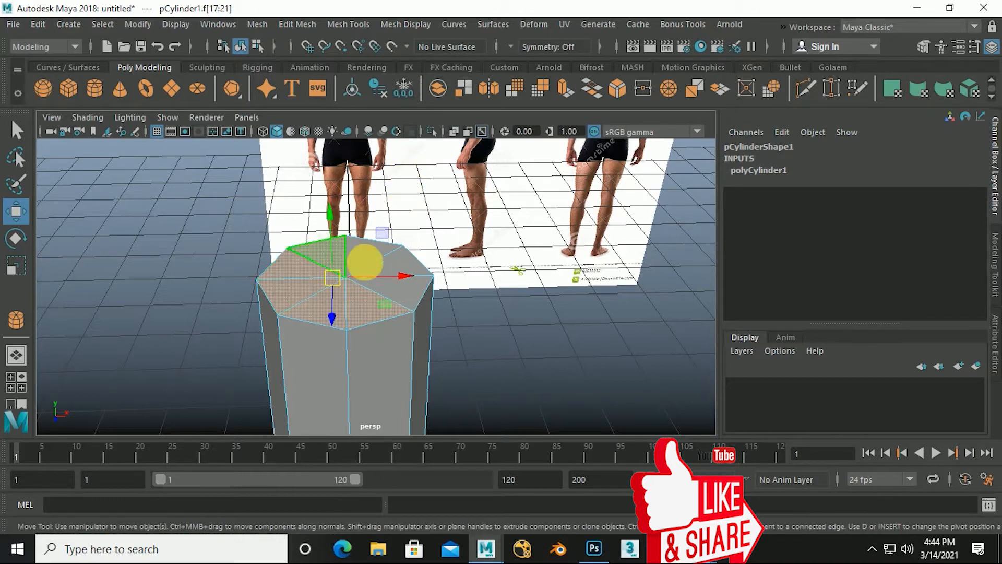
{"action": "left_click", "coordinate": [423, 300], "text": "shift"}
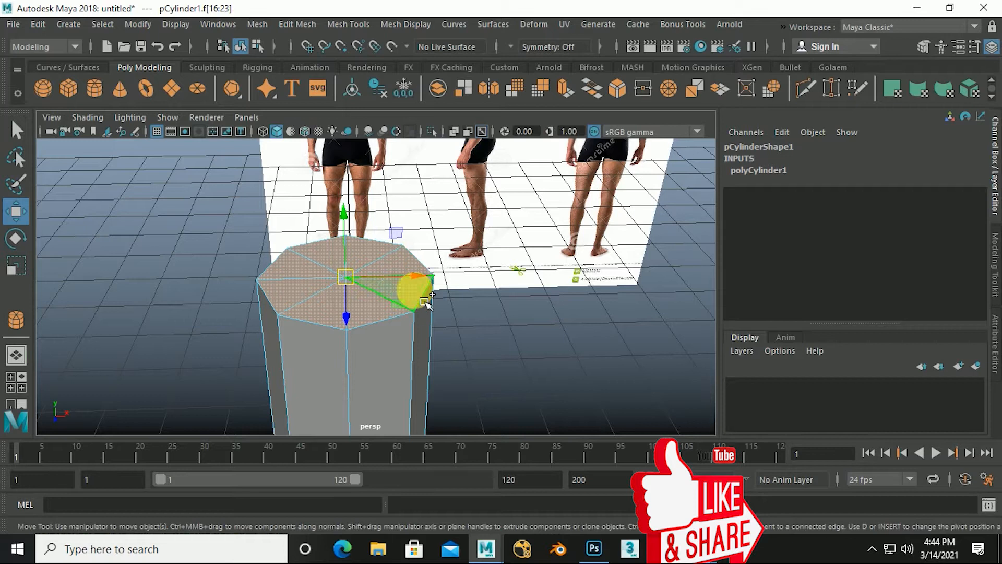
{"action": "left_click", "coordinate": [423, 302]}
Select all the triangular faces of the cylinder's bottom cap and delete them, leaving an open tube.
{"action": "left_click_drag", "start_coordinate": [320, 289], "coordinate": [364, 278], "text": "alt"}
{"action": "left_click", "coordinate": [327, 279]}
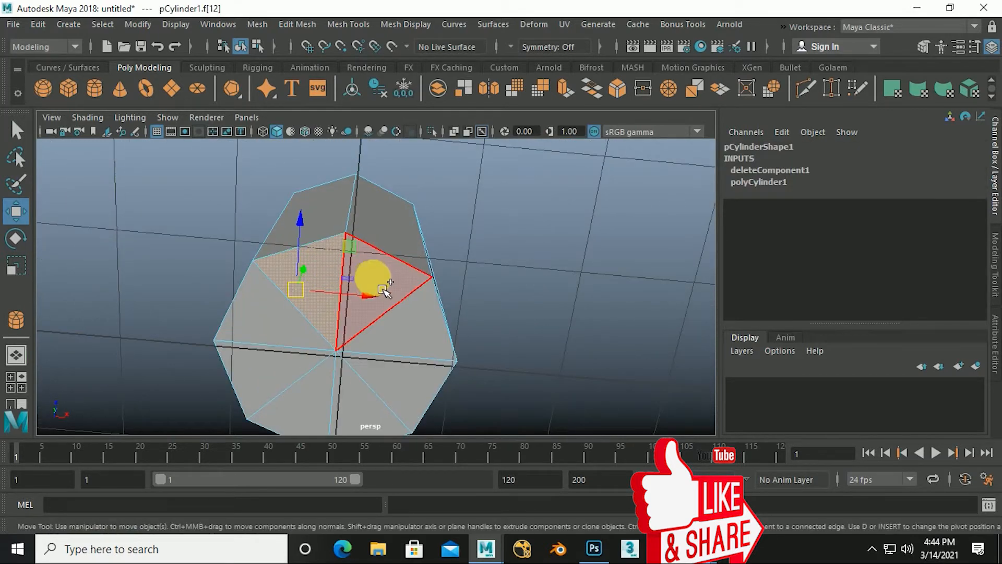
{"action": "left_click", "coordinate": [389, 286], "text": "shift"}
{"action": "left_click", "coordinate": [414, 331], "text": "shift"}
{"action": "left_click", "coordinate": [377, 412], "text": "shift"}
{"action": "left_click", "coordinate": [303, 403], "text": "shift"}
{"action": "left_click", "coordinate": [260, 381], "text": "shift"}
{"action": "left_click", "coordinate": [272, 321], "text": "shift"}
{"action": "left_click", "coordinate": [337, 324], "text": "shift"}
{"action": "left_click_drag", "start_coordinate": [351, 335], "coordinate": [400, 332], "text": "alt"}
{"action": "left_click", "coordinate": [387, 338]}
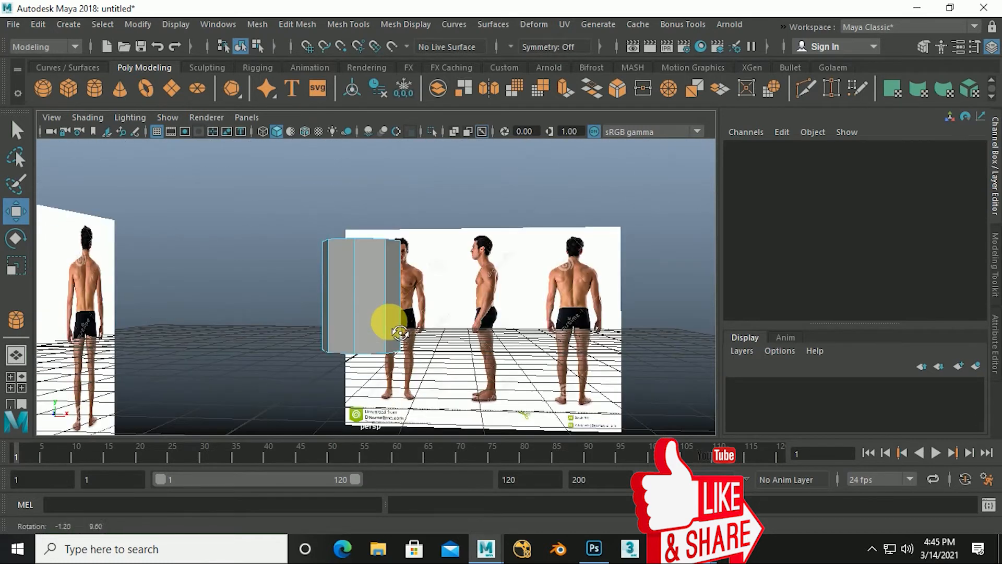
Return the cylinder to object mode, show the front and side views smooth shaded, and enlarge both views in the four-view layout.
{"action": "key", "text": "space"}
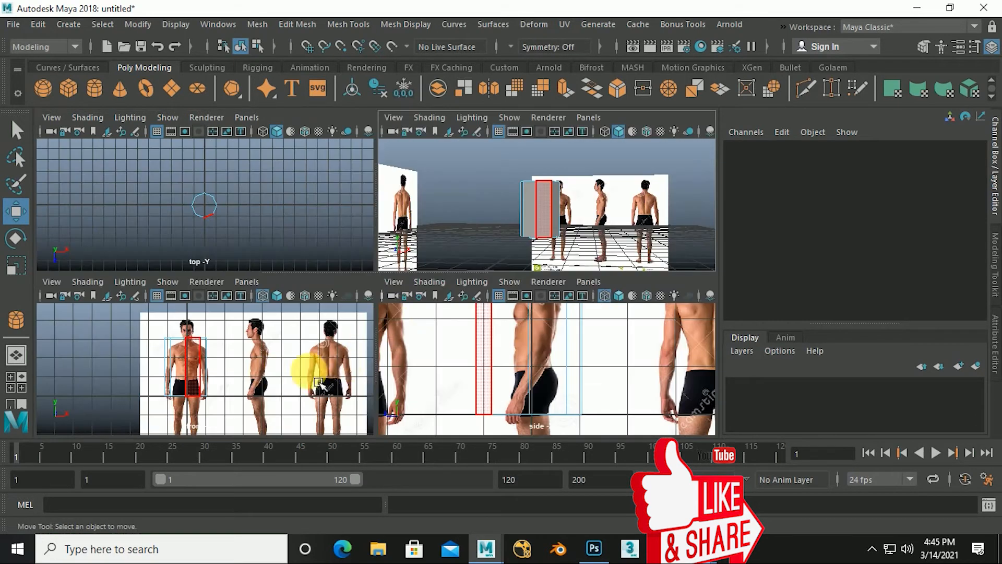
{"action": "right_click", "coordinate": [545, 223]}
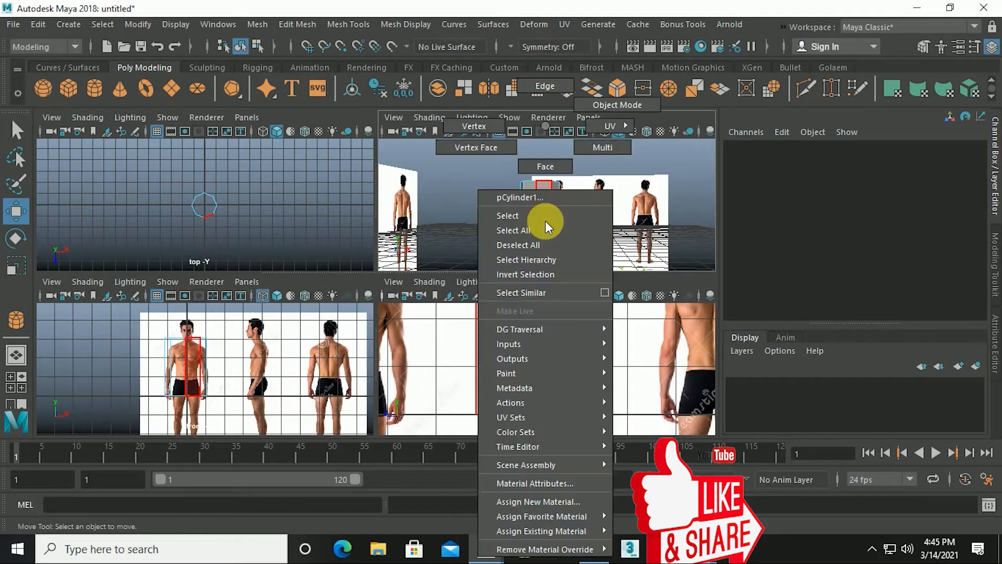
{"action": "left_click", "coordinate": [616, 105]}
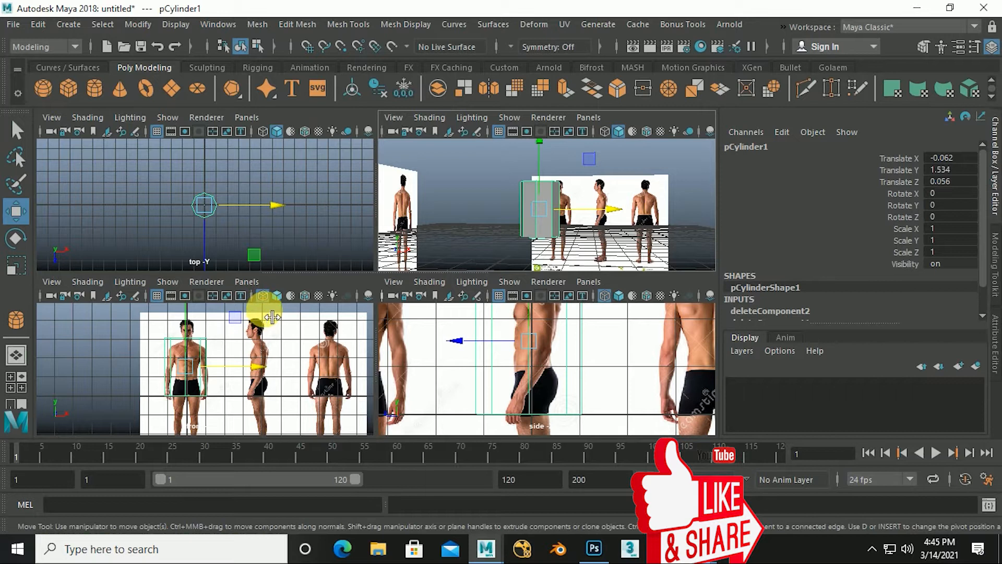
{"action": "left_click", "coordinate": [277, 295]}
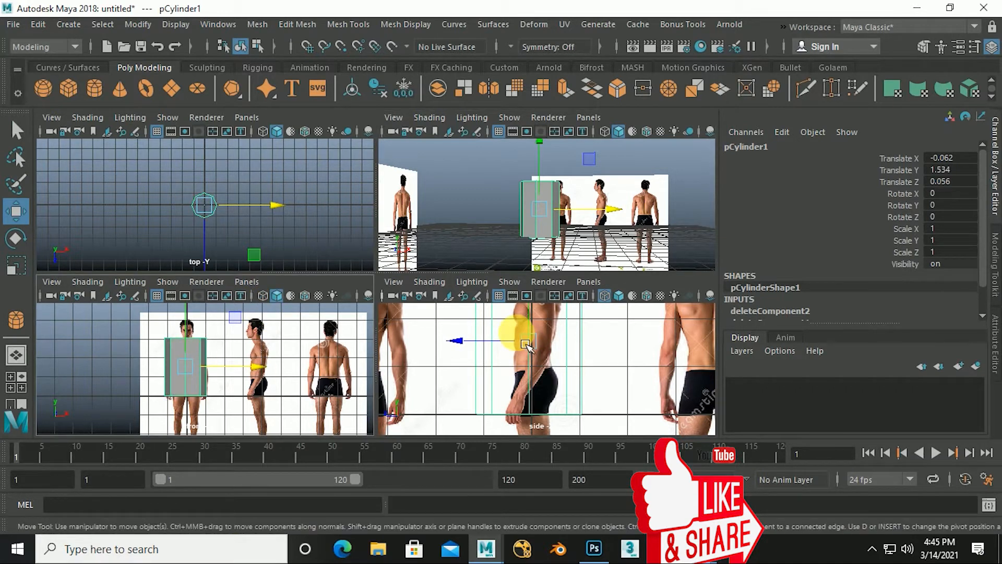
{"action": "left_click", "coordinate": [616, 295]}
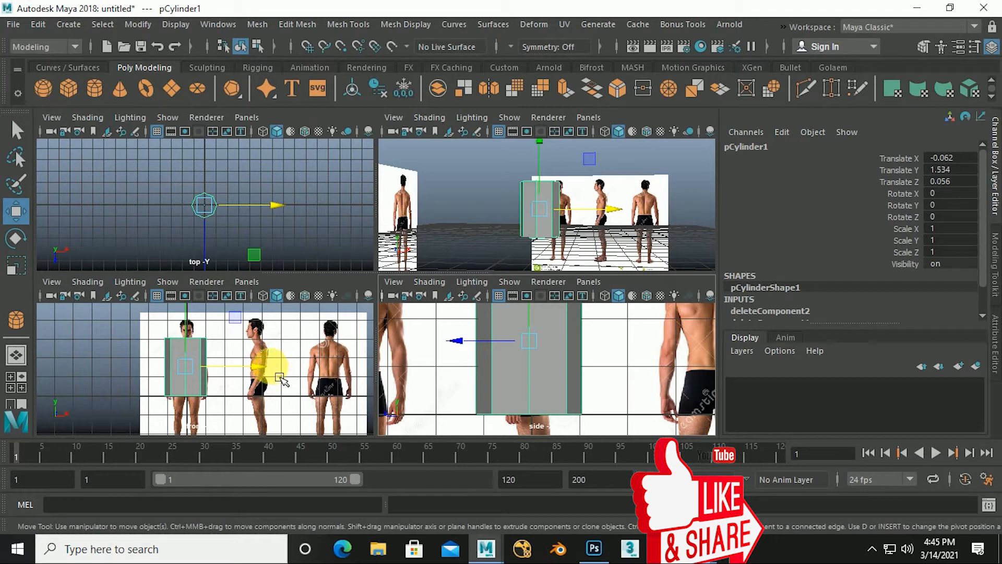
{"action": "scroll", "coordinate": [186, 381], "scroll_direction": "up", "scroll_amount": 2}
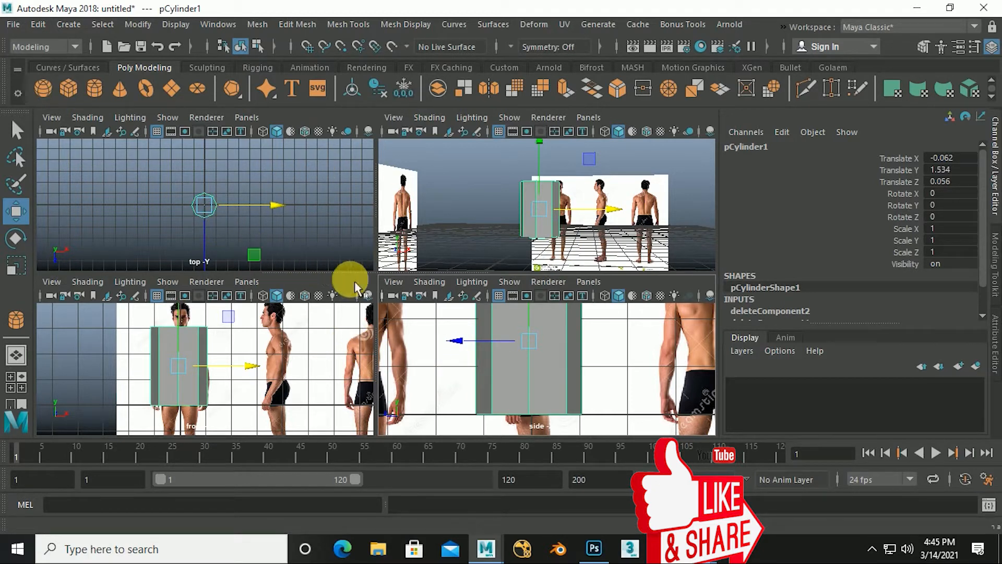
{"action": "left_click_drag", "start_coordinate": [357, 278], "coordinate": [355, 202]}
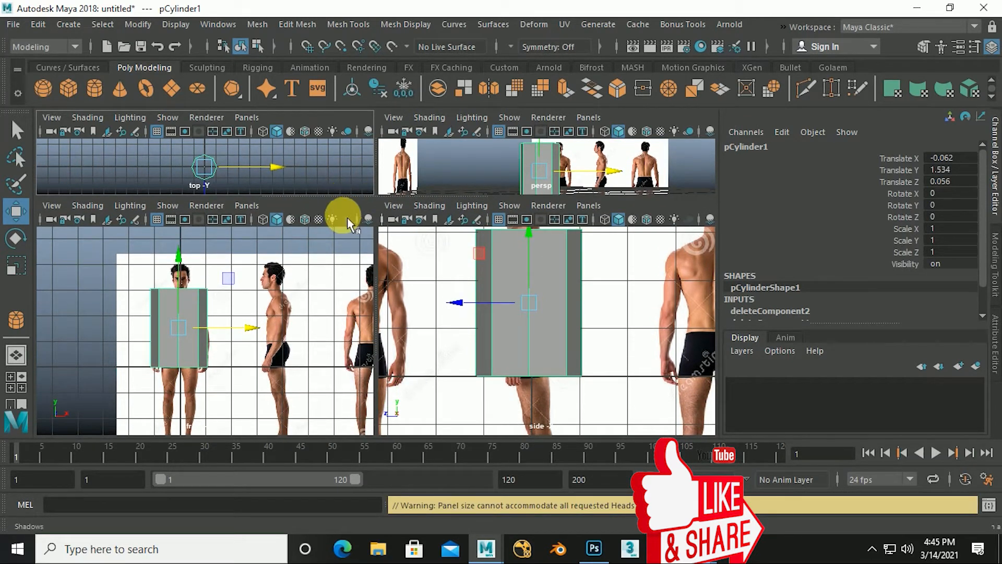
Scale the cylinder down uniformly to about 0.479 so it fits within the torso in the front view.
{"action": "scroll", "coordinate": [218, 333], "scroll_direction": "up", "scroll_amount": 3}
{"action": "scroll", "coordinate": [240, 352], "scroll_direction": "up", "scroll_amount": 1}
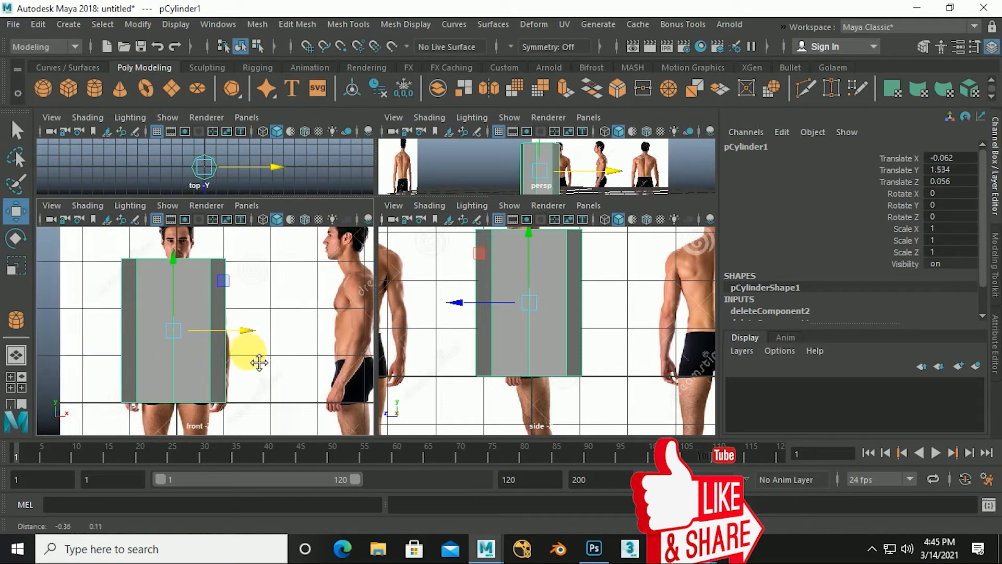
{"action": "scroll", "coordinate": [284, 383], "scroll_direction": "up", "scroll_amount": 2}
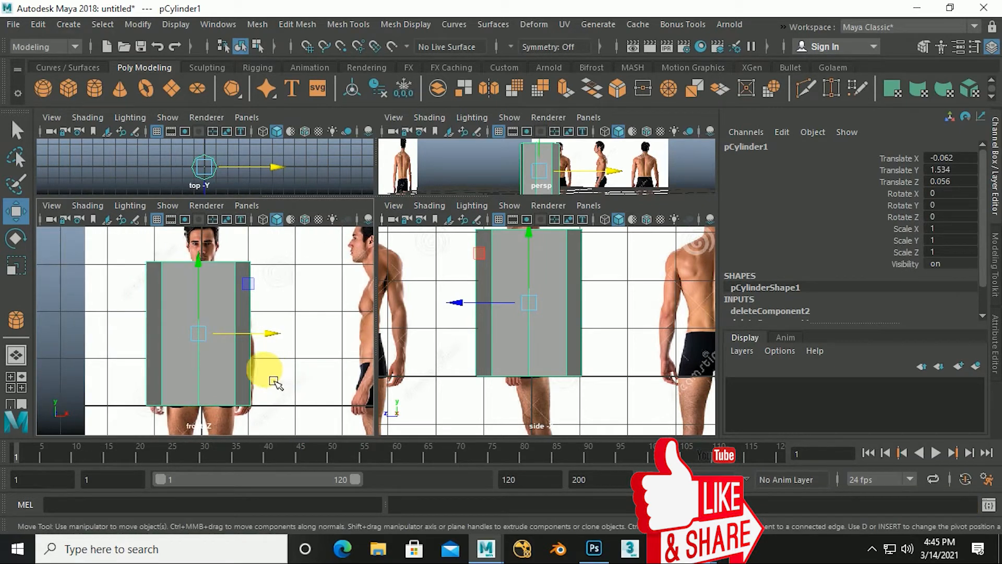
{"action": "key", "text": "r"}
{"action": "left_click_drag", "start_coordinate": [213, 345], "coordinate": [158, 382]}
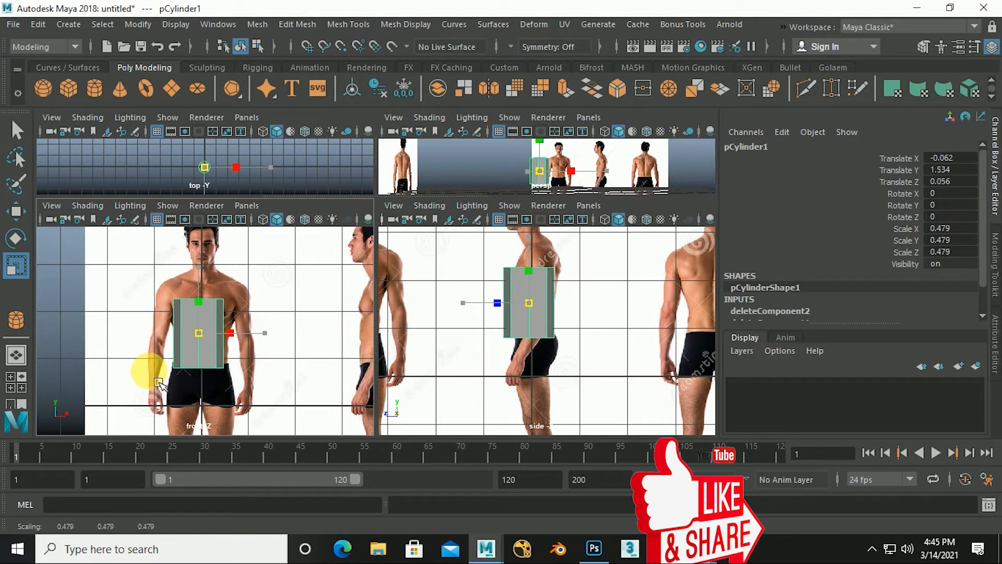
Centre the cylinder on the front-view torso by moving it sideways to a Translate X of about -0.008.
{"action": "scroll", "coordinate": [201, 359], "scroll_direction": "up", "scroll_amount": 3}
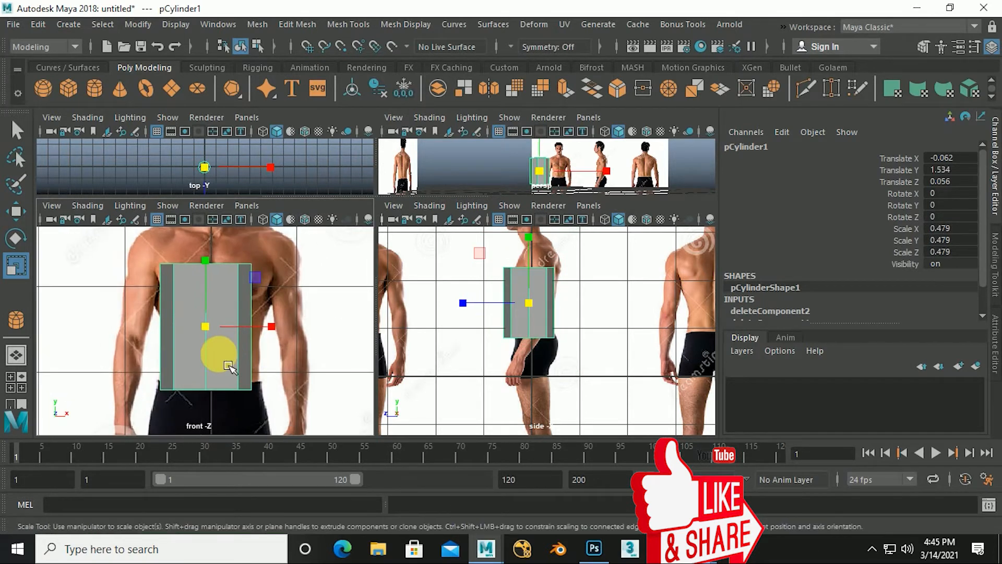
{"action": "key", "text": "w"}
{"action": "scroll", "coordinate": [207, 334], "scroll_direction": "up", "scroll_amount": 2}
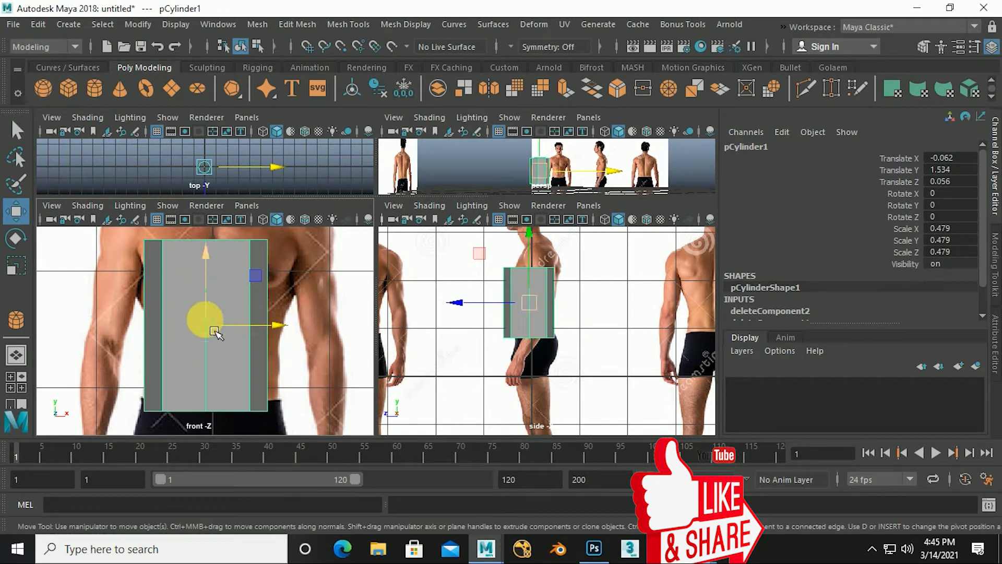
{"action": "scroll", "coordinate": [204, 338], "scroll_direction": "down", "scroll_amount": 3}
{"action": "scroll", "coordinate": [225, 350], "scroll_direction": "up", "scroll_amount": 1}
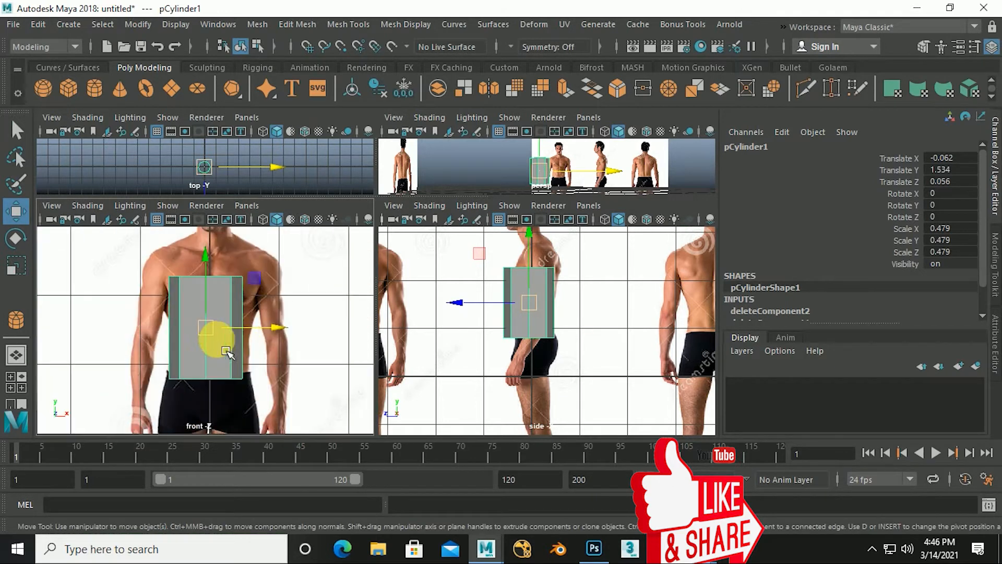
{"action": "scroll", "coordinate": [268, 357], "scroll_direction": "up", "scroll_amount": 3}
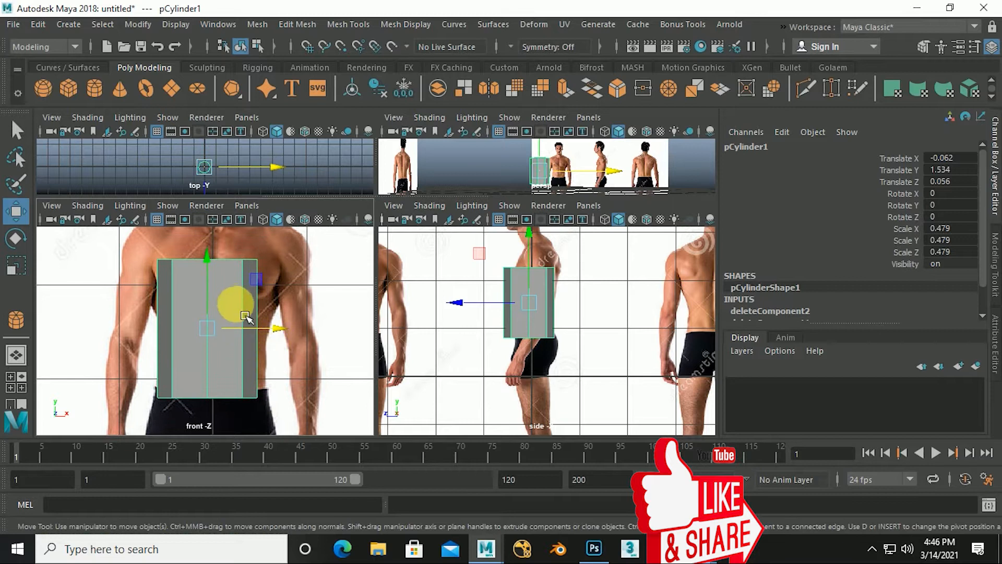
{"action": "middle_click_drag", "start_coordinate": [260, 359], "coordinate": [265, 384], "text": "alt"}
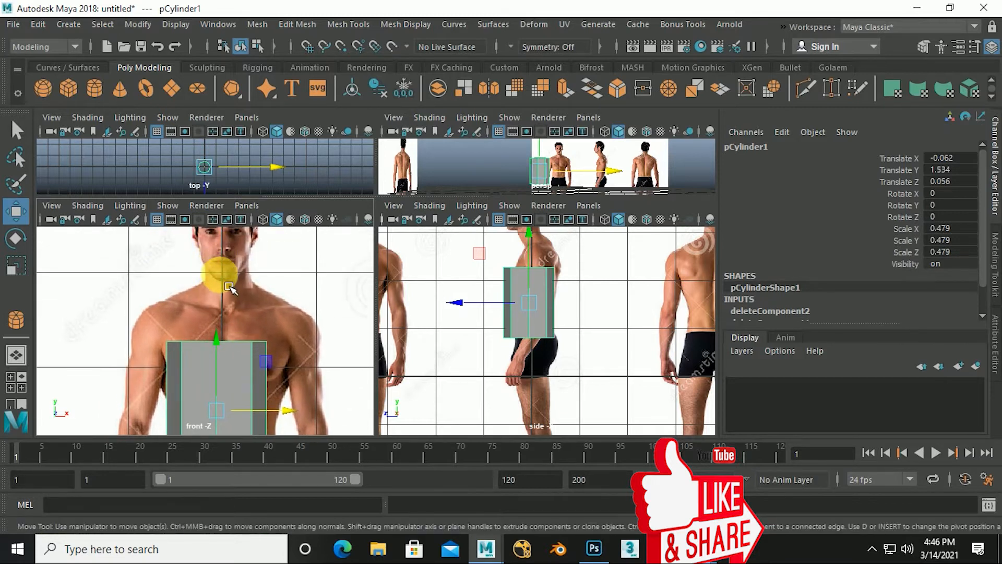
{"action": "middle_click_drag", "start_coordinate": [257, 324], "coordinate": [261, 320], "text": "alt"}
{"action": "left_click_drag", "start_coordinate": [298, 358], "coordinate": [303, 358]}
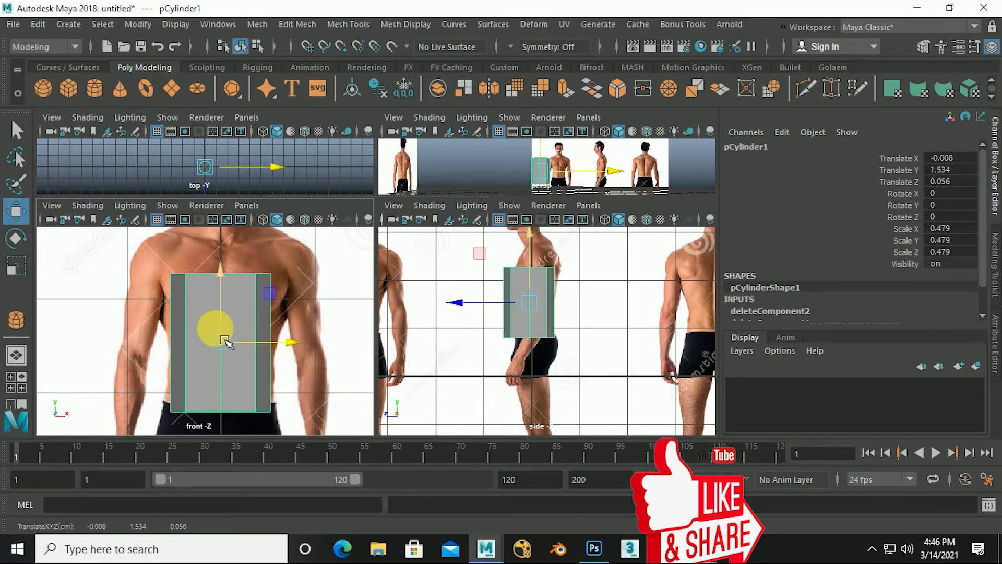
Examine the cylinder's fit against the chest, waist and shorts of the front reference figure.
{"action": "middle_click_drag", "start_coordinate": [216, 391], "coordinate": [217, 365], "text": "alt"}
{"action": "key", "text": "space"}
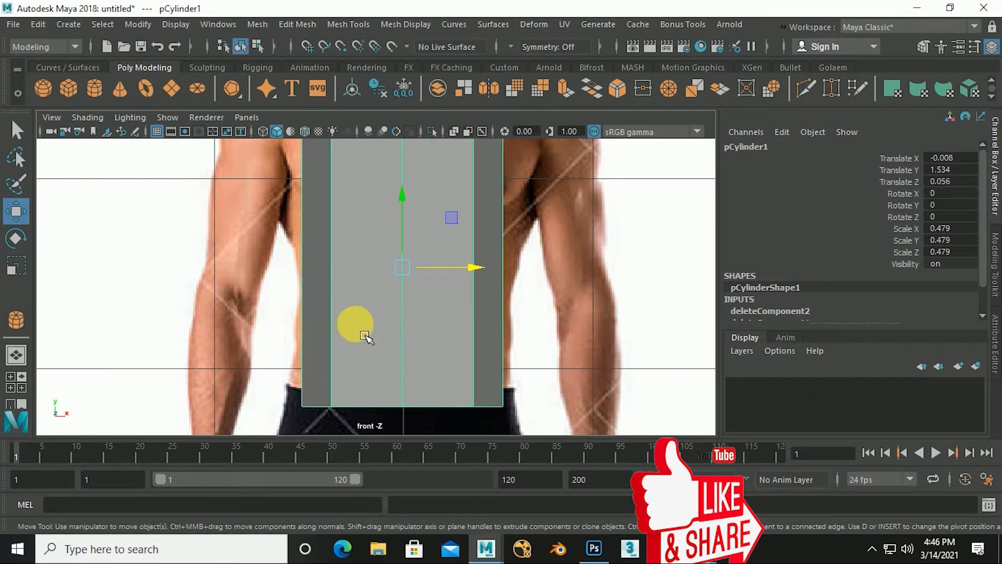
{"action": "scroll", "coordinate": [455, 320], "scroll_direction": "down", "scroll_amount": 5}
{"action": "scroll", "coordinate": [437, 313], "scroll_direction": "up", "scroll_amount": 2}
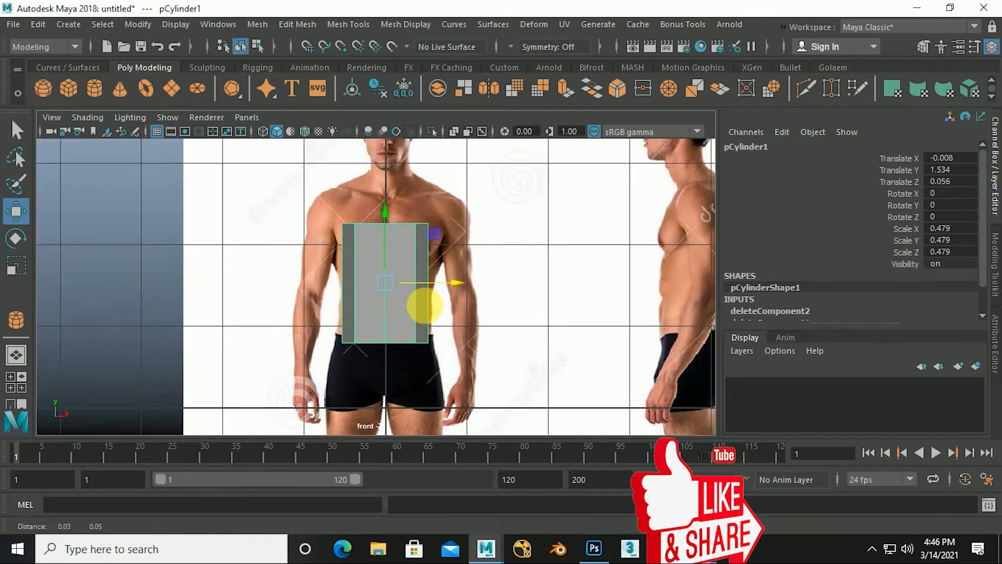
{"action": "left_click", "coordinate": [569, 316]}
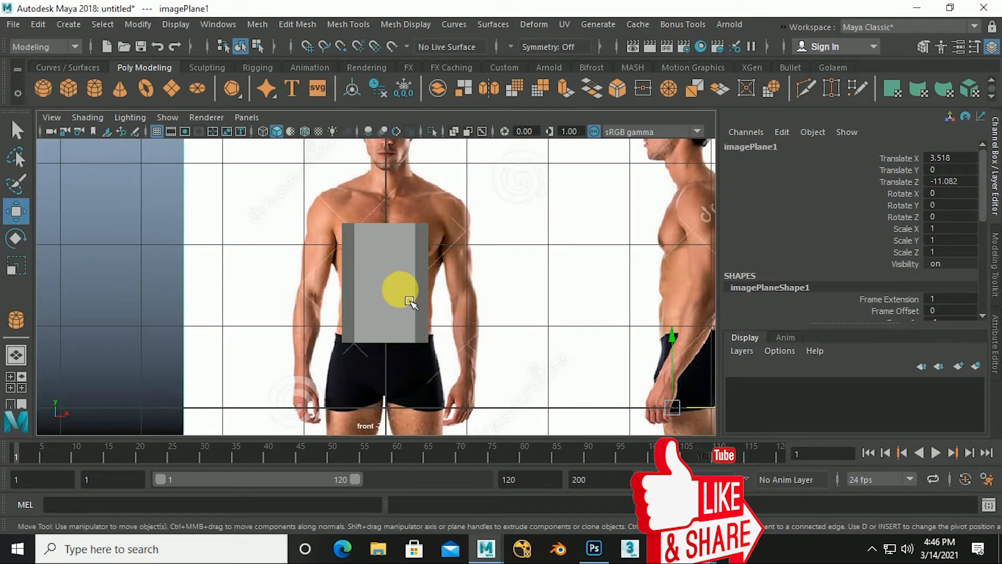
{"action": "left_click", "coordinate": [413, 301]}
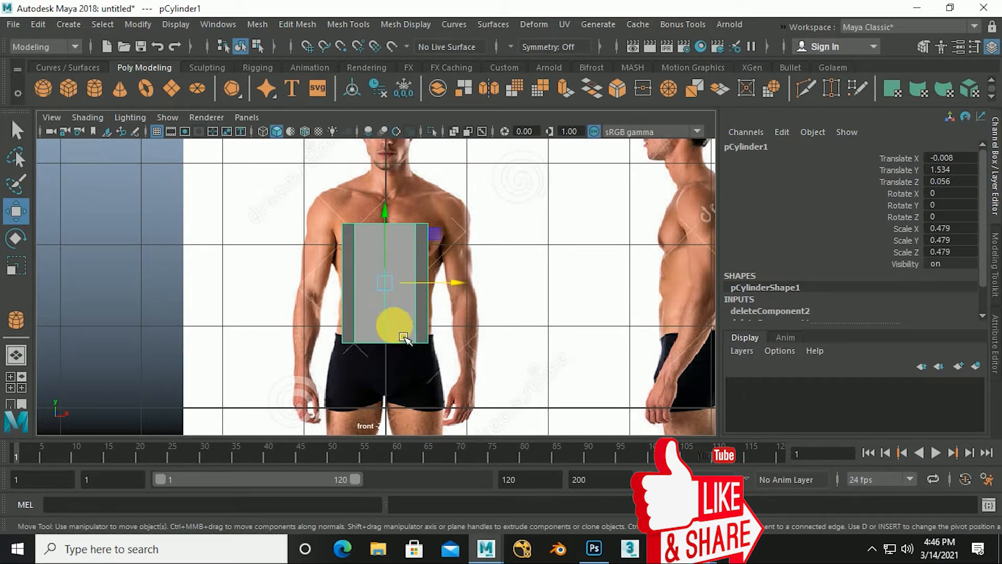
{"action": "middle_click_drag", "start_coordinate": [395, 339], "coordinate": [394, 260], "text": "alt"}
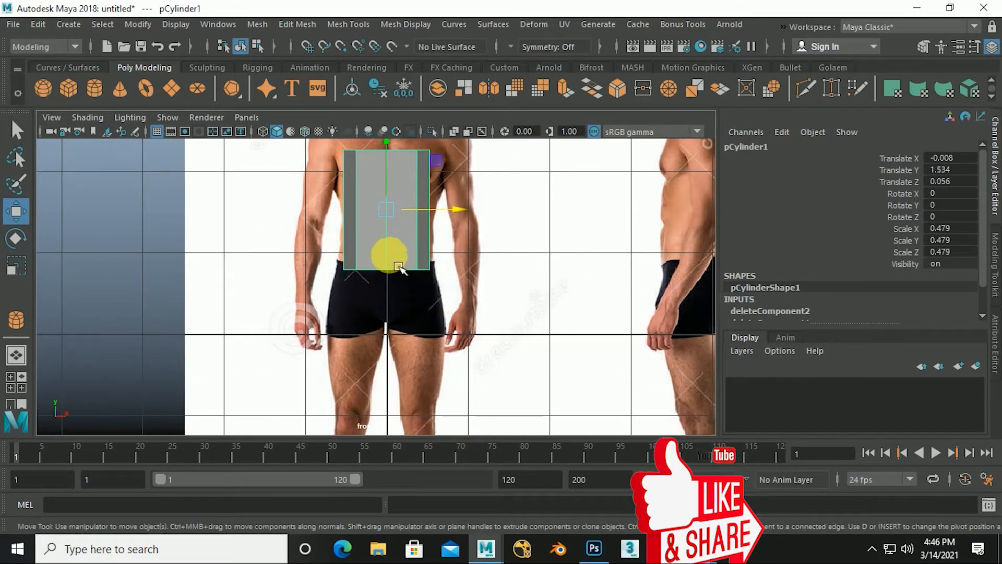
{"action": "middle_click_drag", "start_coordinate": [387, 258], "coordinate": [380, 337], "text": "alt"}
{"action": "scroll", "coordinate": [380, 321], "scroll_direction": "up", "scroll_amount": 1}
{"action": "scroll", "coordinate": [380, 285], "scroll_direction": "up", "scroll_amount": 5}
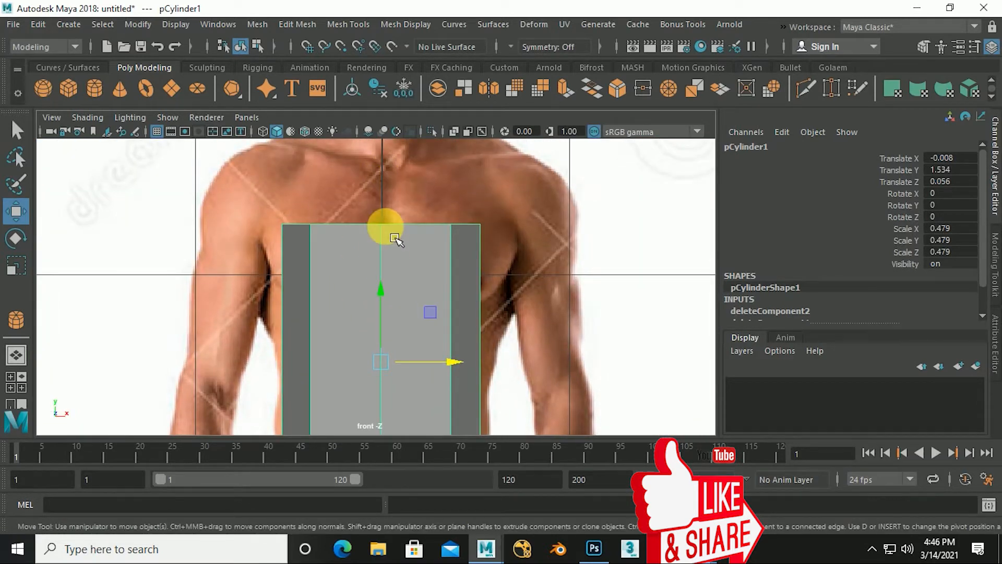
{"action": "scroll", "coordinate": [386, 240], "scroll_direction": "down", "scroll_amount": 5}
{"action": "scroll", "coordinate": [410, 298], "scroll_direction": "up", "scroll_amount": 3}
{"action": "scroll", "coordinate": [398, 275], "scroll_direction": "down", "scroll_amount": 1}
Shorten the cylinder to a Scale Y of about 0.266 and lower it to the waistline, at a Translate Y of about 1.29.
{"action": "key", "text": "r"}
{"action": "middle_click_drag", "start_coordinate": [398, 313], "coordinate": [374, 262], "text": "alt"}
{"action": "left_click_drag", "start_coordinate": [374, 262], "coordinate": [373, 274]}
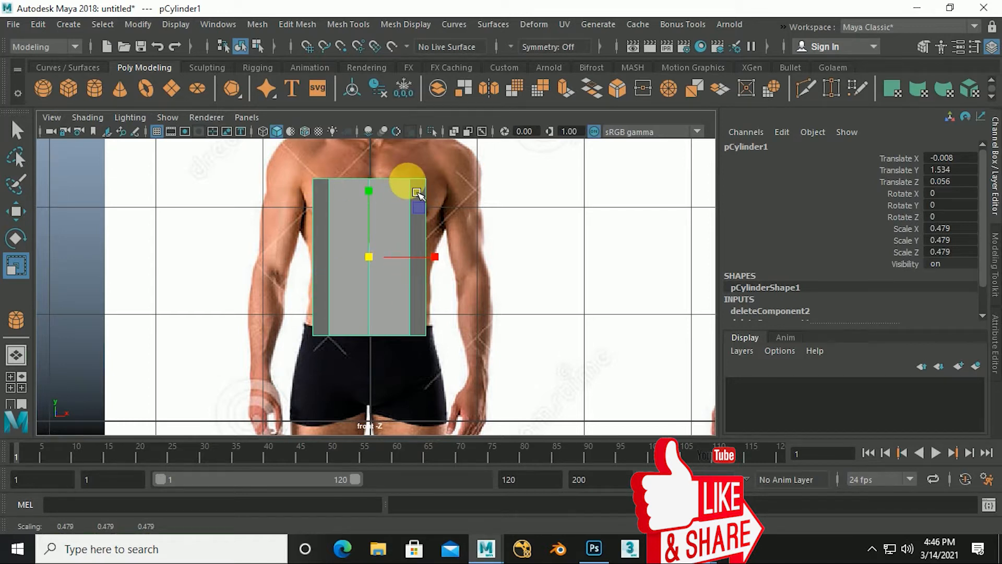
{"action": "key", "text": "space"}
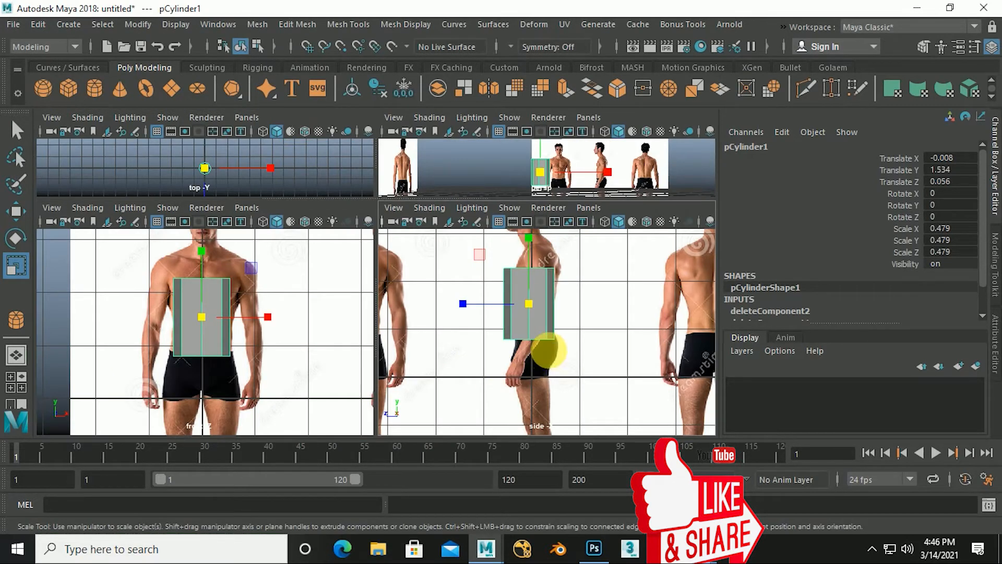
{"action": "key", "text": "space"}
{"action": "scroll", "coordinate": [455, 342], "scroll_direction": "up", "scroll_amount": 2}
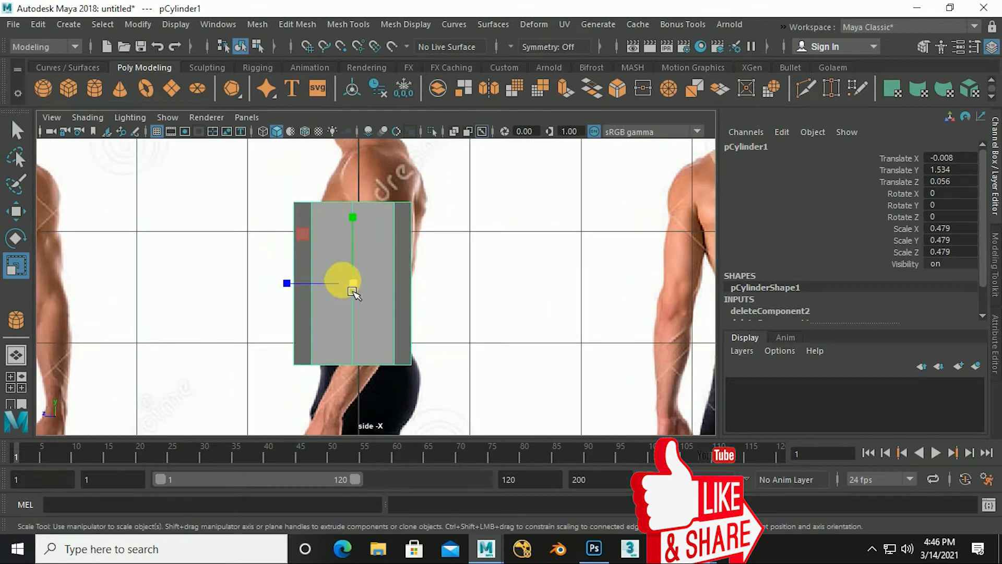
{"action": "left_click_drag", "start_coordinate": [351, 217], "coordinate": [361, 258]}
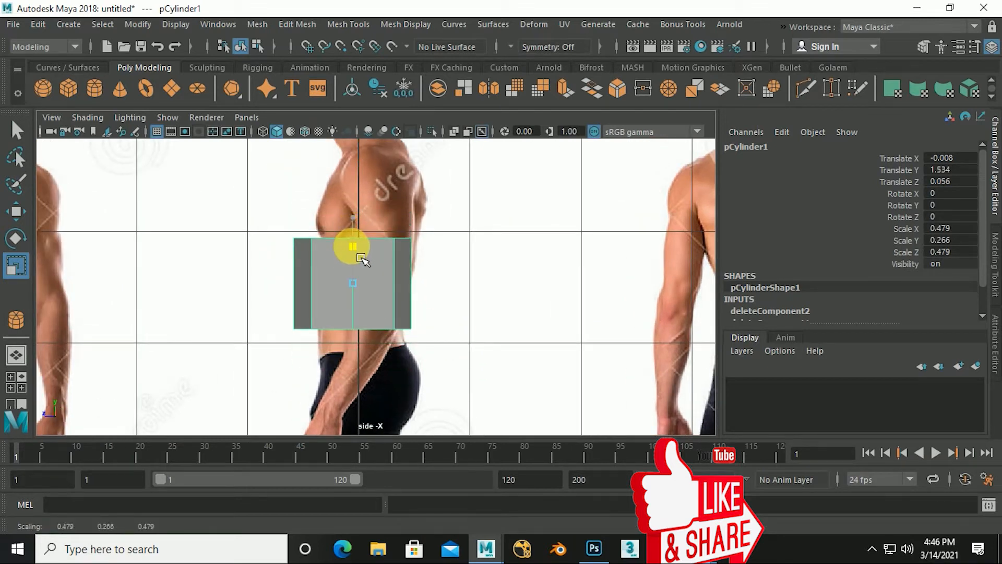
{"action": "key", "text": "w"}
{"action": "left_click_drag", "start_coordinate": [352, 224], "coordinate": [358, 251]}
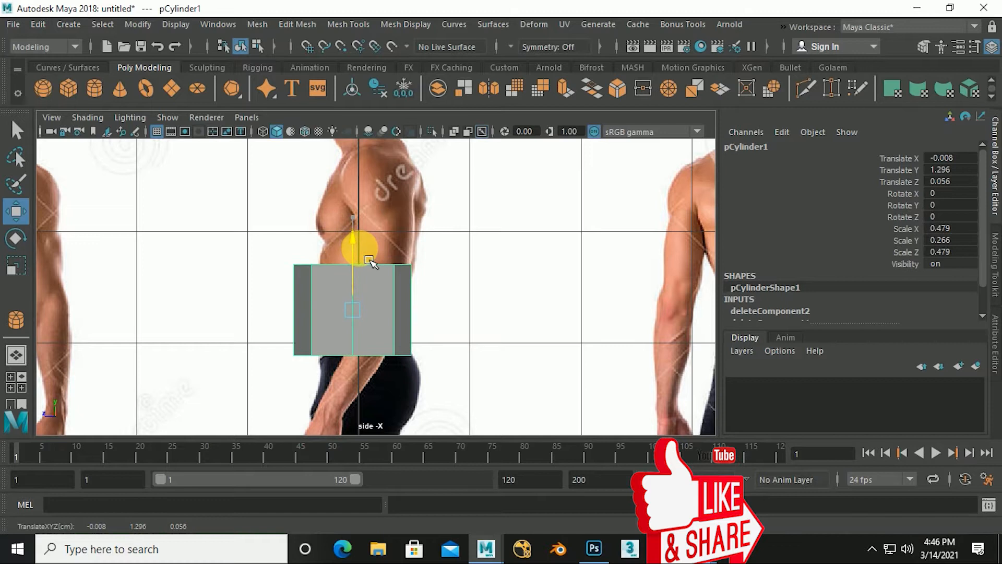
Narrow the cylinder's depth to a Scale Z of about 0.394 and align it with the side-view waist at Translate Z about -0.048.
{"action": "scroll", "coordinate": [389, 340], "scroll_direction": "up", "scroll_amount": 1}
{"action": "key", "text": "r"}
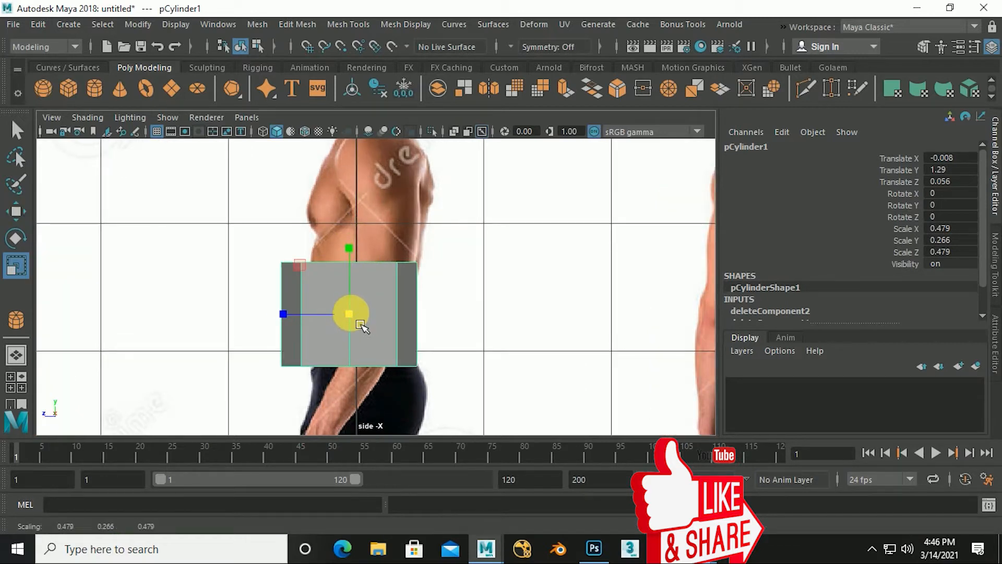
{"action": "left_click_drag", "start_coordinate": [283, 314], "coordinate": [292, 313]}
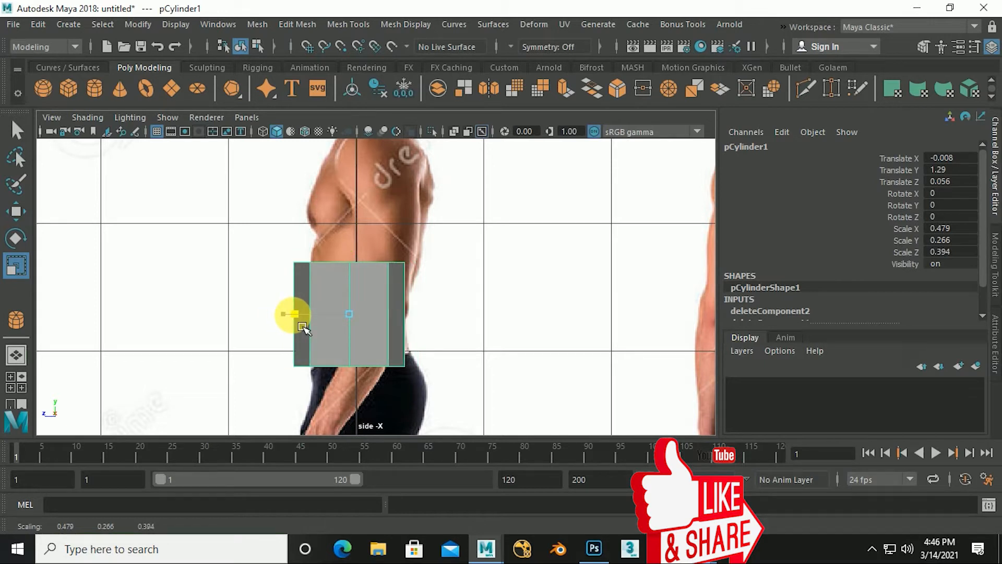
{"action": "key", "text": "w"}
{"action": "left_click_drag", "start_coordinate": [303, 326], "coordinate": [308, 326]}
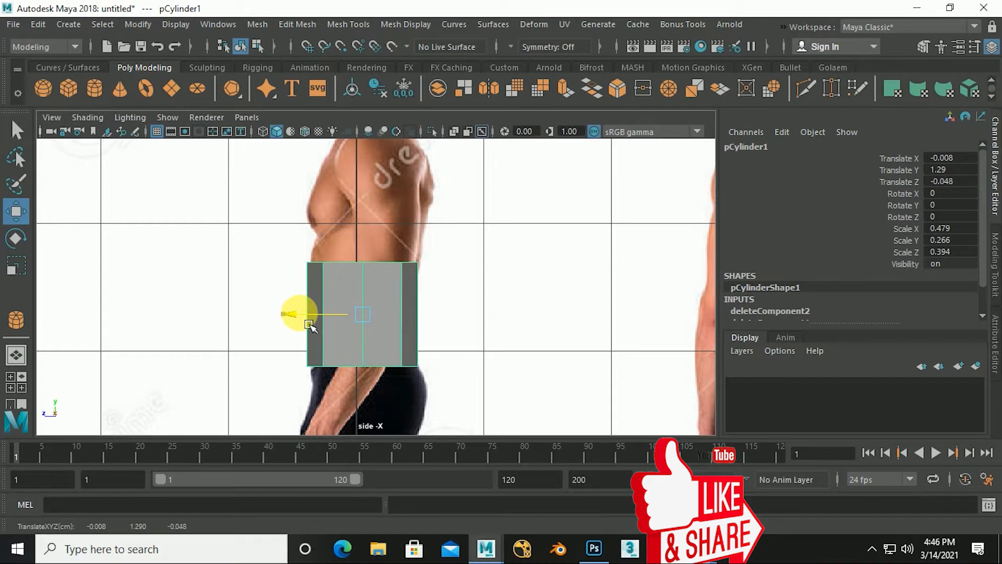
Examine the resized cylinder against the reference figures in the side and perspective views.
{"action": "scroll", "coordinate": [349, 342], "scroll_direction": "up", "scroll_amount": 2}
{"action": "middle_click_drag", "start_coordinate": [352, 345], "coordinate": [342, 313], "text": "alt"}
{"action": "middle_click_drag", "start_coordinate": [362, 372], "coordinate": [365, 347], "text": "alt"}
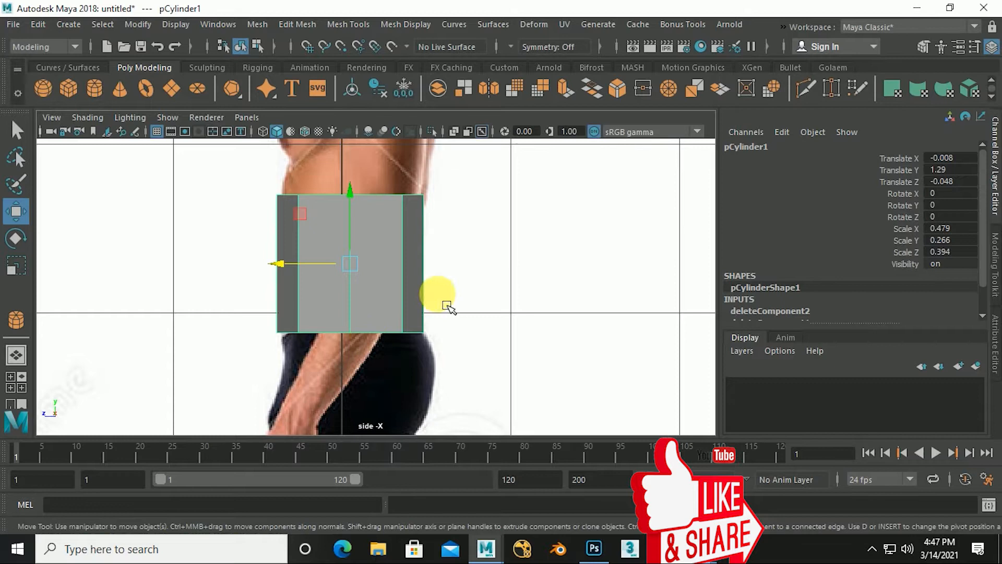
{"action": "key", "text": "space"}
{"action": "key", "text": "space"}
{"action": "left_click_drag", "start_coordinate": [434, 277], "coordinate": [415, 357], "text": "alt"}
{"action": "scroll", "coordinate": [414, 339], "scroll_direction": "up", "scroll_amount": 4}
{"action": "left_click_drag", "start_coordinate": [356, 291], "coordinate": [416, 293], "text": "alt"}
{"action": "key", "text": "space"}
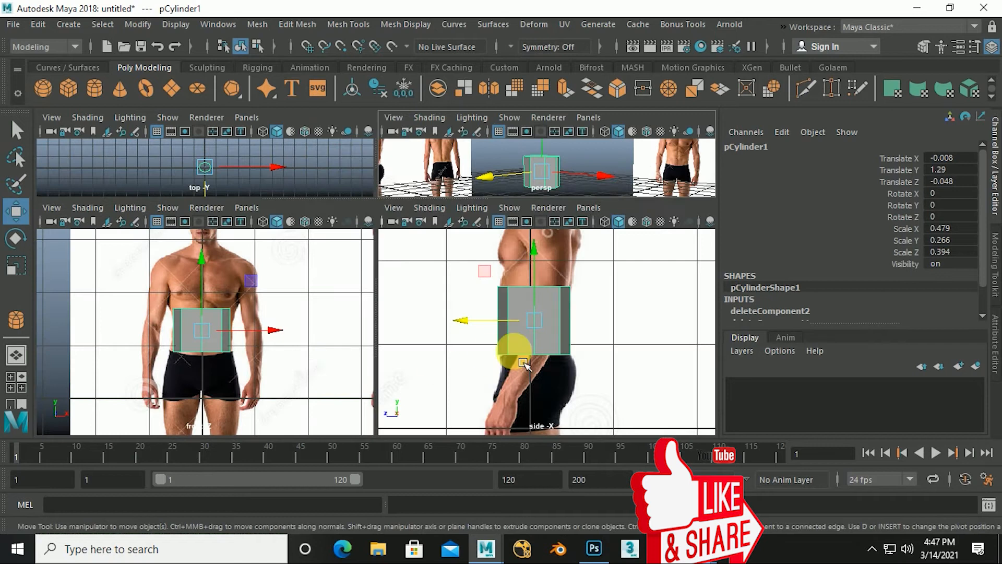
Switch the cylinder to edge mode and select the entire edge loop around its open bottom in the side view.
{"action": "key", "text": "space"}
{"action": "scroll", "coordinate": [450, 358], "scroll_direction": "up", "scroll_amount": 5}
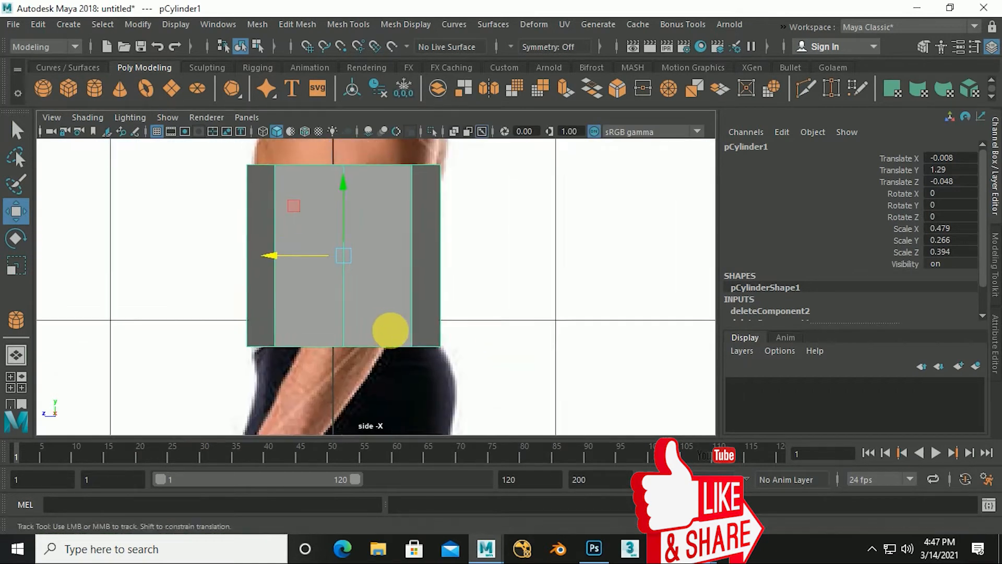
{"action": "right_click_drag", "start_coordinate": [414, 331], "coordinate": [406, 77]}
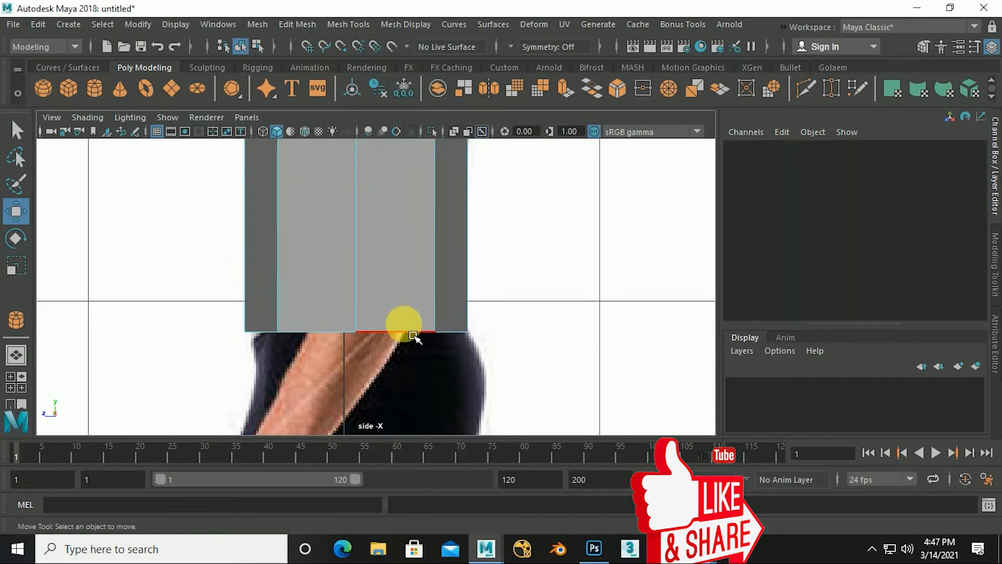
{"action": "left_click", "coordinate": [412, 334]}
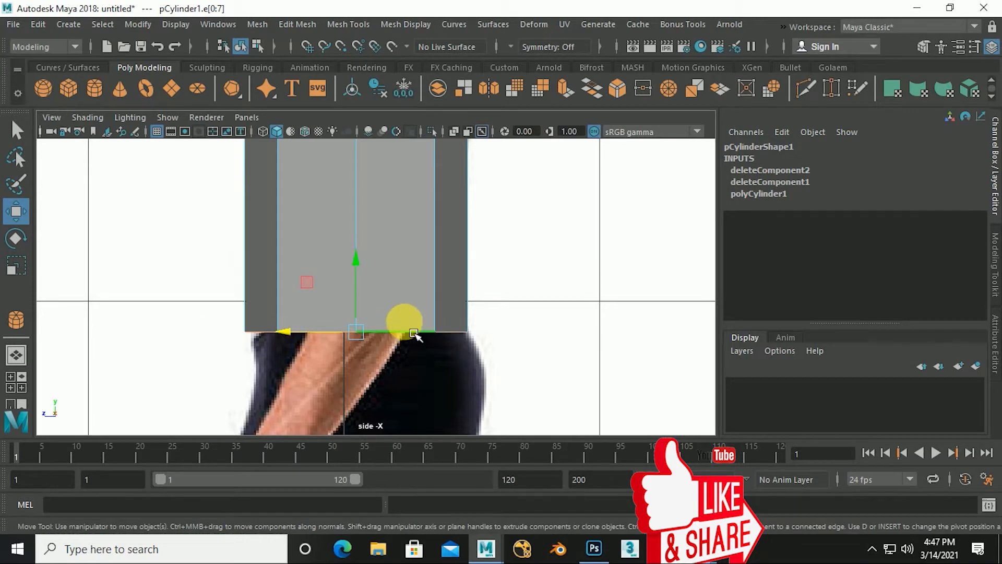
Rotate the cylinder's open bottom edge loop in the side view so it follows the slope of the shorts' waistband.
{"action": "key", "text": "e"}
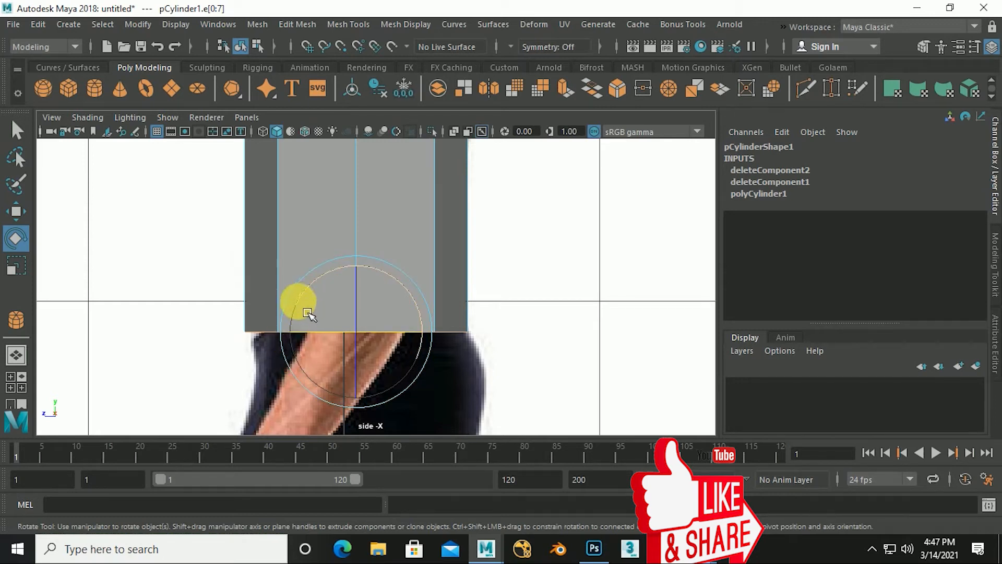
{"action": "mouse_move", "coordinate": [308, 314]}
{"action": "left_mouse_down"}
{"action": "mouse_move", "coordinate": [306, 327]}
{"action": "mouse_move", "coordinate": [312, 295]}
{"action": "mouse_move", "coordinate": [311, 333]}
{"action": "left_mouse_up"}
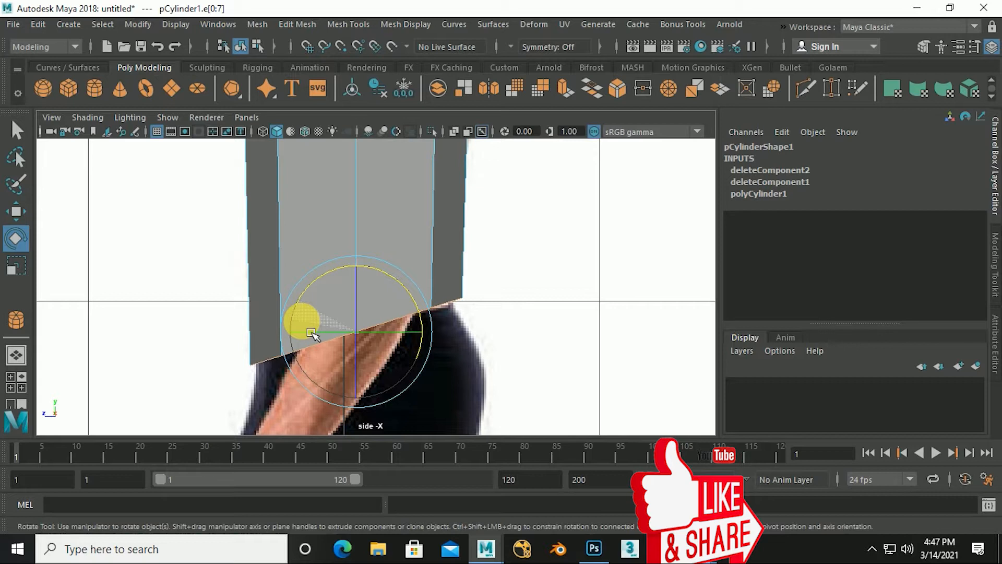
Lower the cylinder's open top edge loop in the side view and tilt it to roughly follow the bottom loop's slope.
{"action": "middle_click_drag", "start_coordinate": [408, 240], "coordinate": [427, 363], "text": "alt"}
{"action": "left_click", "coordinate": [404, 254]}
{"action": "double_click", "coordinate": [410, 258]}
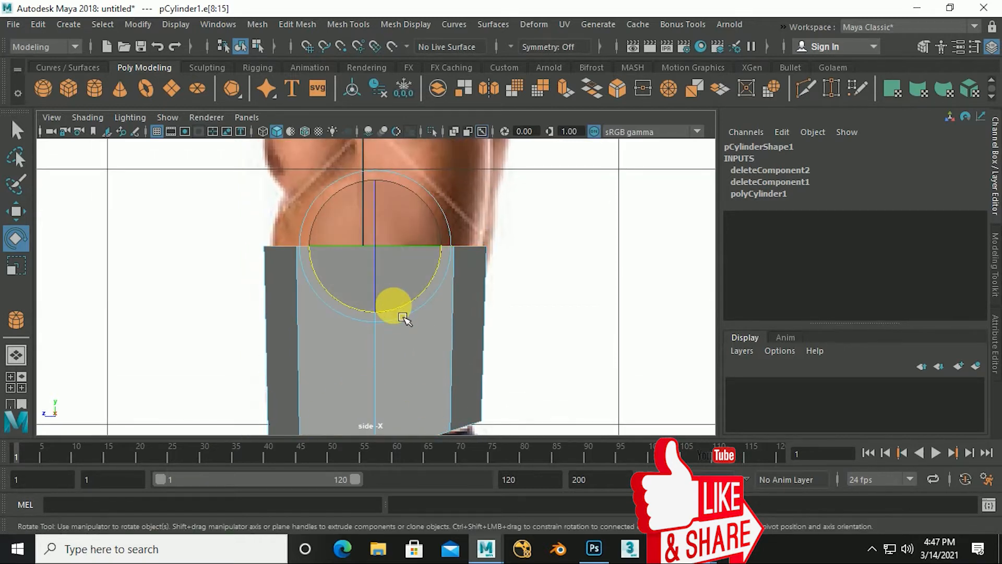
{"action": "key", "text": "w"}
{"action": "left_click_drag", "start_coordinate": [379, 196], "coordinate": [382, 254]}
{"action": "middle_click_drag", "start_coordinate": [383, 257], "coordinate": [369, 224], "text": "alt"}
{"action": "key", "text": "e"}
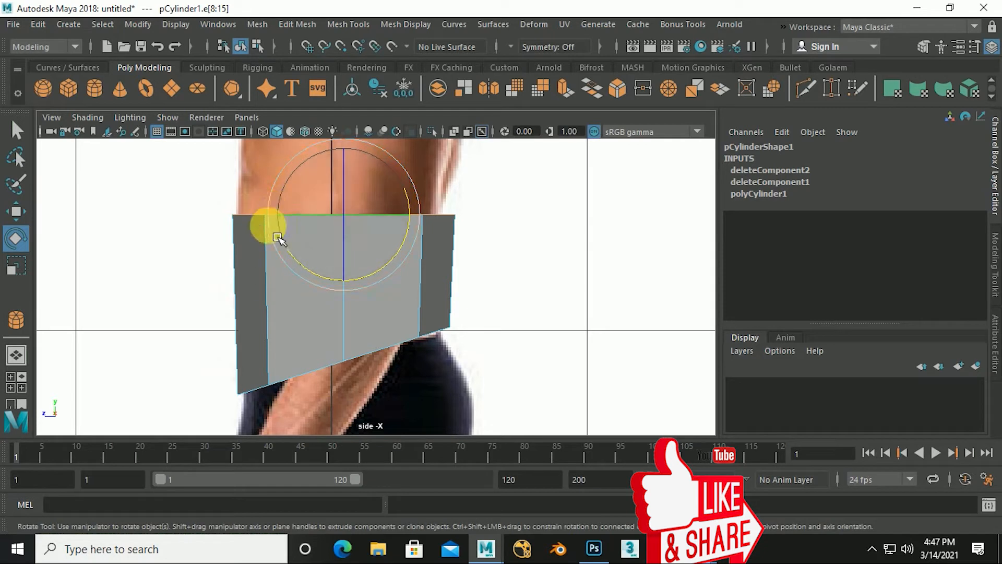
{"action": "left_click_drag", "start_coordinate": [276, 236], "coordinate": [277, 242]}
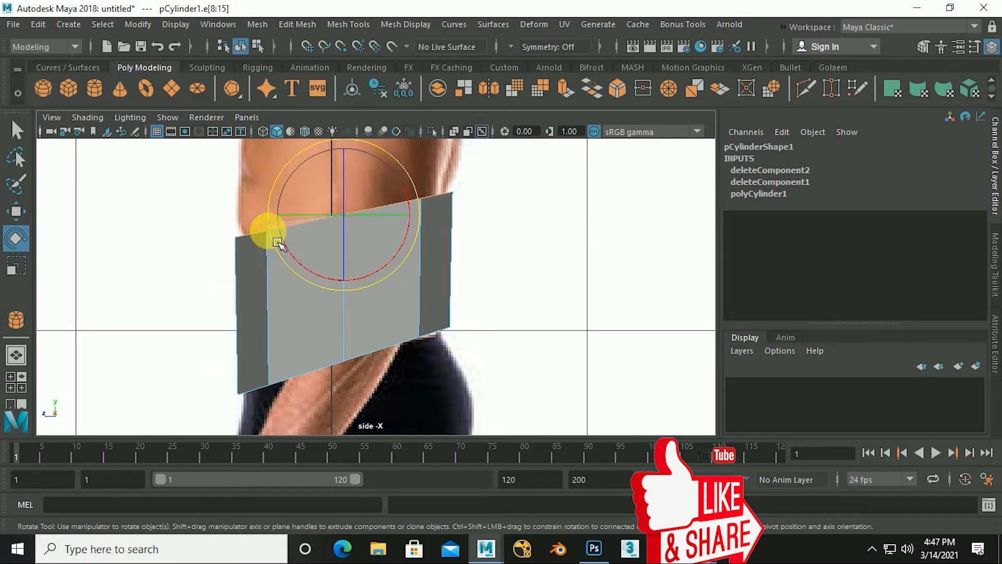
{"action": "middle_click_drag", "start_coordinate": [387, 320], "coordinate": [384, 335], "text": "alt"}
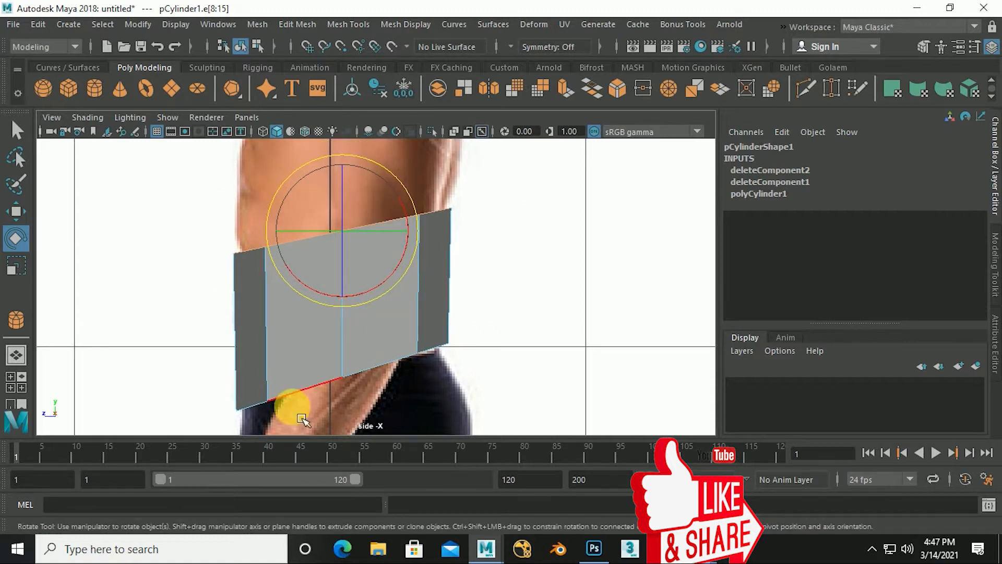
Widen the top and bottom edge loops in the front view to match the reference figure's waist.
{"action": "key", "text": "space"}
{"action": "key", "text": "space"}
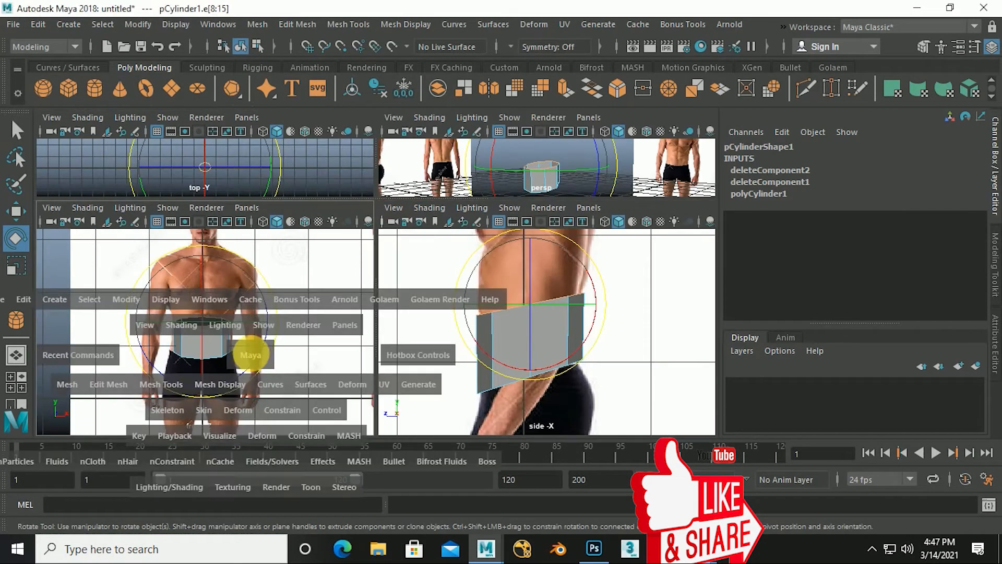
{"action": "middle_click_drag", "start_coordinate": [365, 349], "coordinate": [372, 353], "text": "alt"}
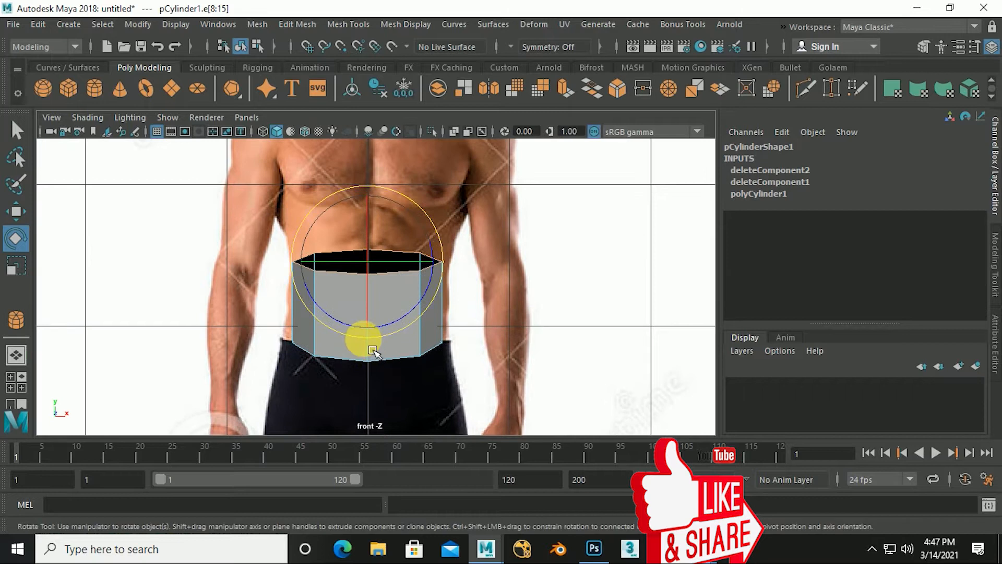
{"action": "key", "text": "r"}
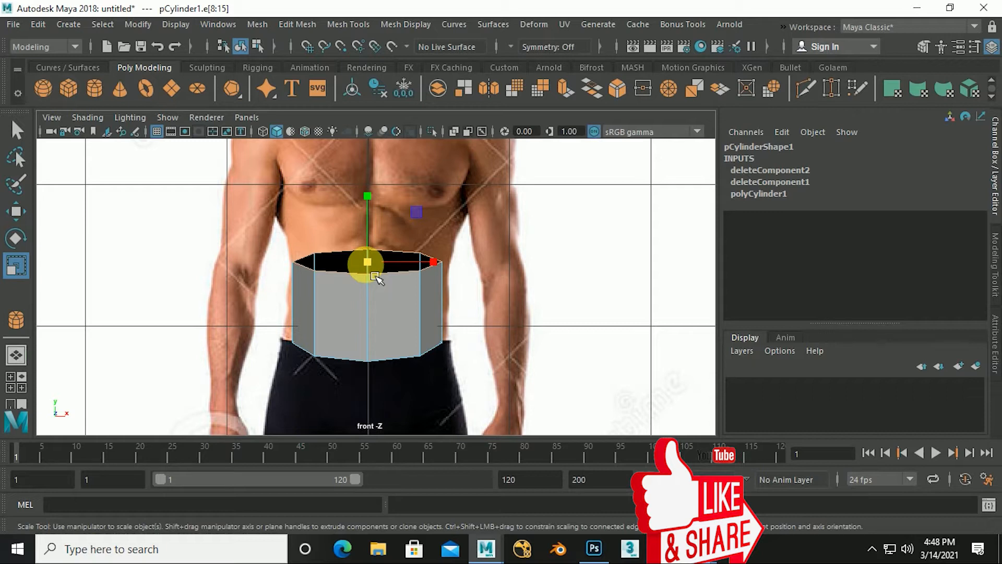
{"action": "left_click_drag", "start_coordinate": [441, 272], "coordinate": [448, 274]}
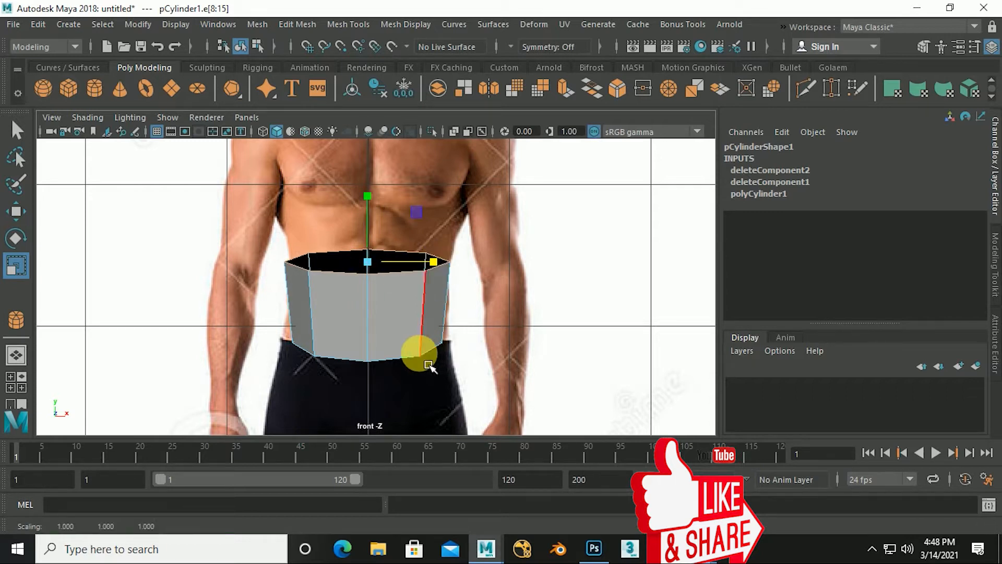
{"action": "double_click", "coordinate": [420, 365]}
{"action": "left_click_drag", "start_coordinate": [447, 353], "coordinate": [449, 354]}
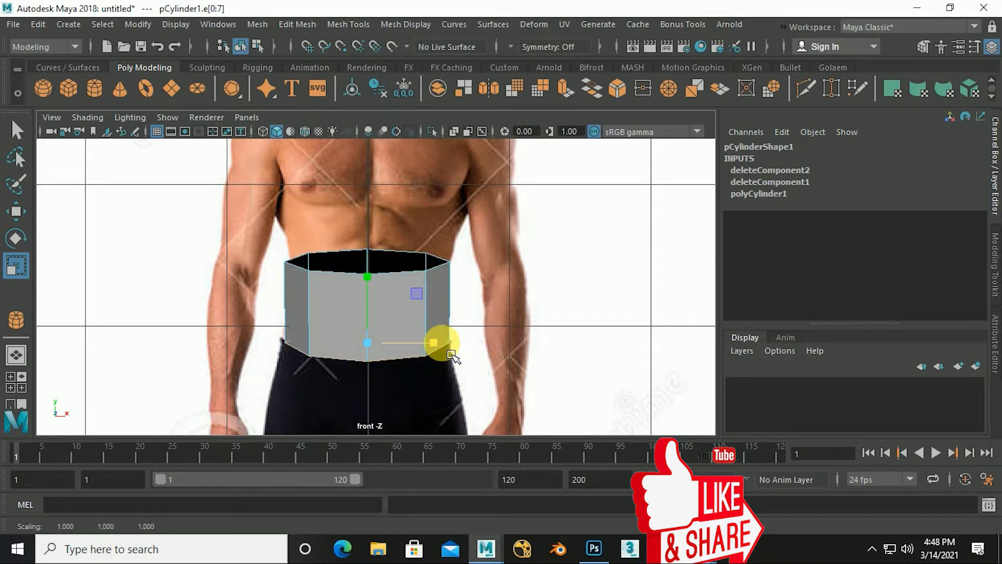
Extrude the top edge loop upward to just below the chest, at a height of about 1.87.
{"action": "double_click", "coordinate": [392, 270]}
{"action": "key", "text": "w"}
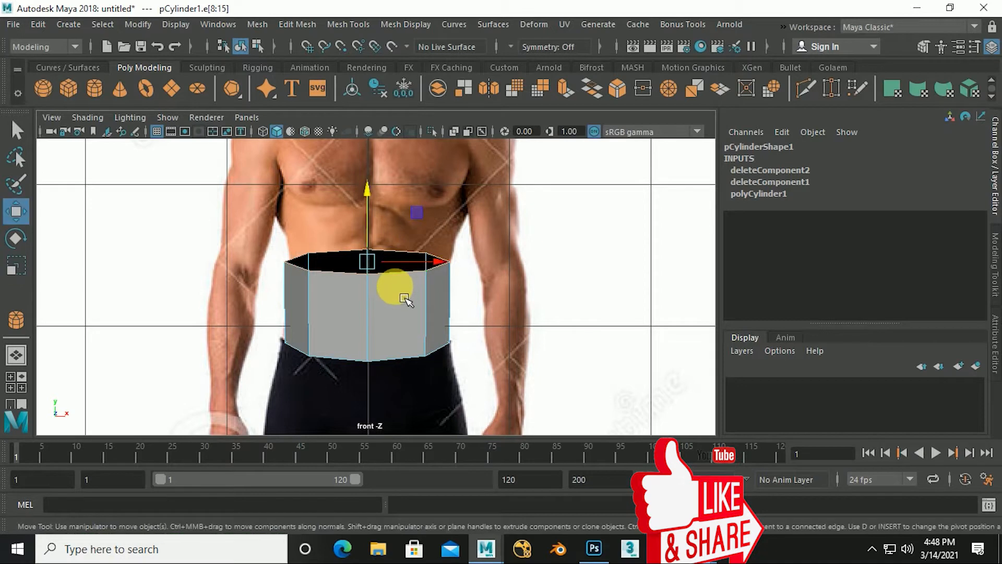
{"action": "middle_click_drag", "start_coordinate": [420, 329], "coordinate": [416, 366], "text": "alt"}
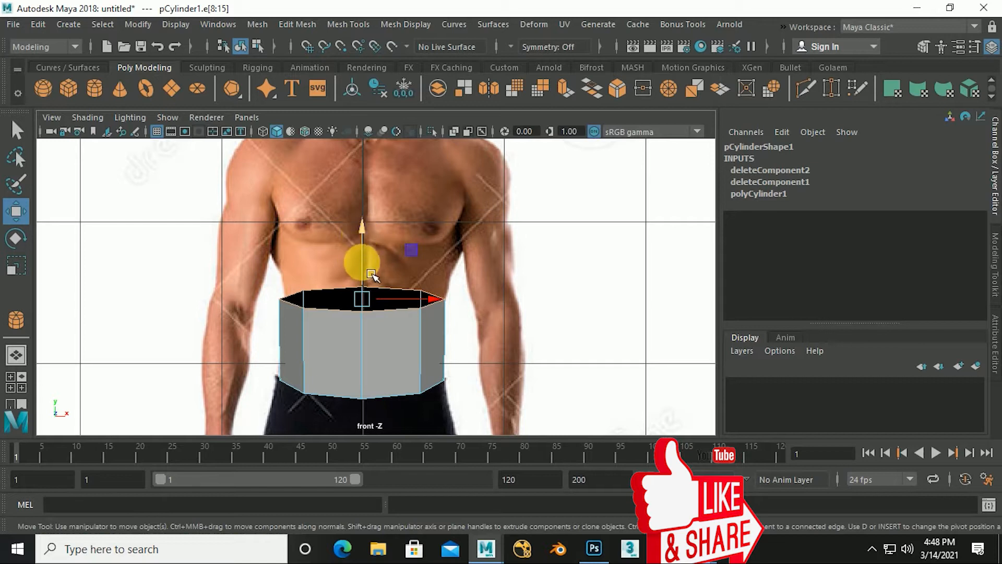
{"action": "left_click_drag", "start_coordinate": [372, 270], "coordinate": [398, 211], "text": "shift"}
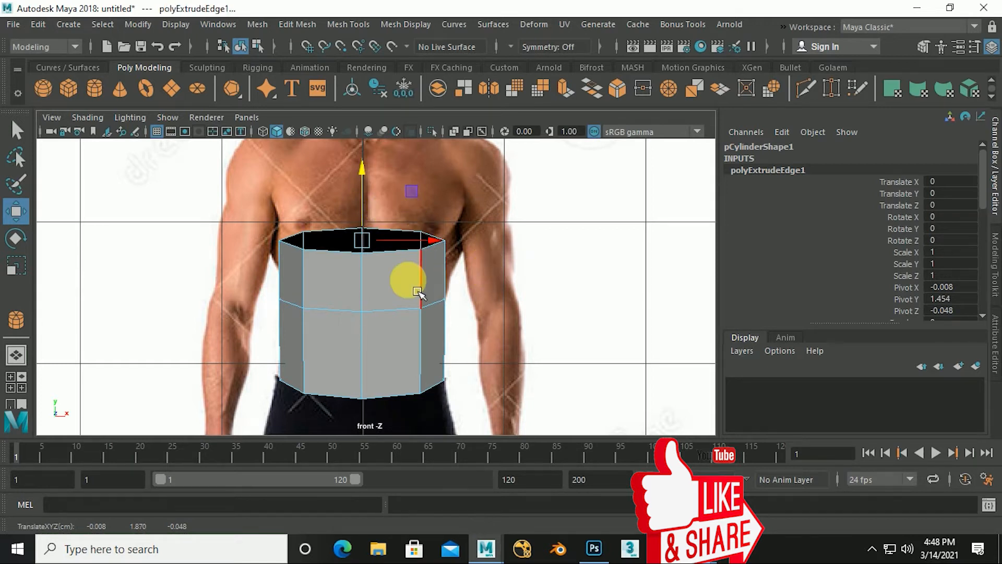
Widen the extruded top loop to fit the ribcage in the front view, undoing the extra scaling.
{"action": "middle_click_drag", "start_coordinate": [373, 300], "coordinate": [384, 327], "text": "alt"}
{"action": "key", "text": "r"}
{"action": "left_click_drag", "start_coordinate": [442, 267], "coordinate": [467, 282]}
{"action": "key", "text": "space"}
{"action": "key", "text": "space"}
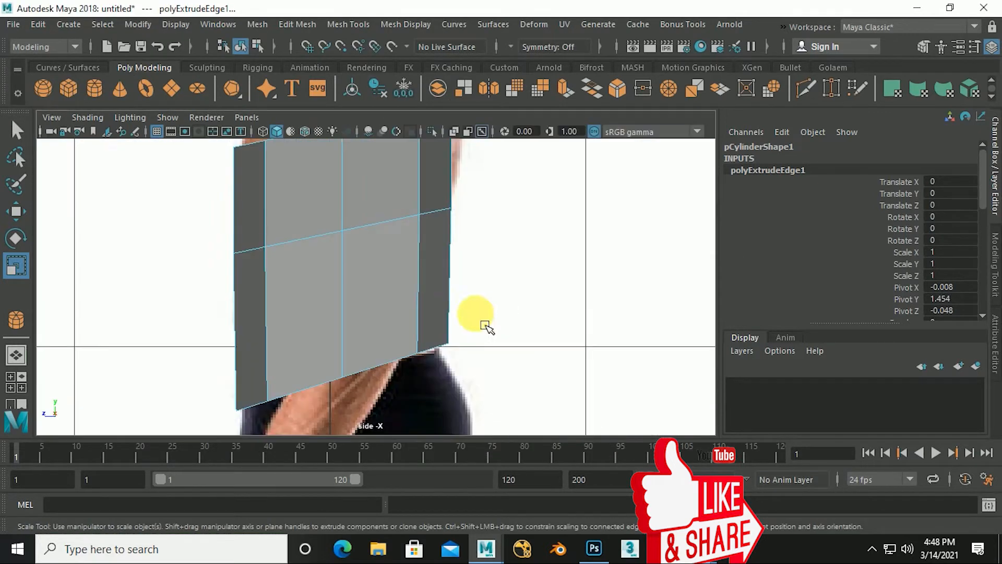
{"action": "key", "text": "space"}
{"action": "left_click_drag", "start_coordinate": [211, 336], "coordinate": [232, 327]}
{"action": "key", "text": "ctrl+z"}
{"action": "left_click", "coordinate": [275, 335]}
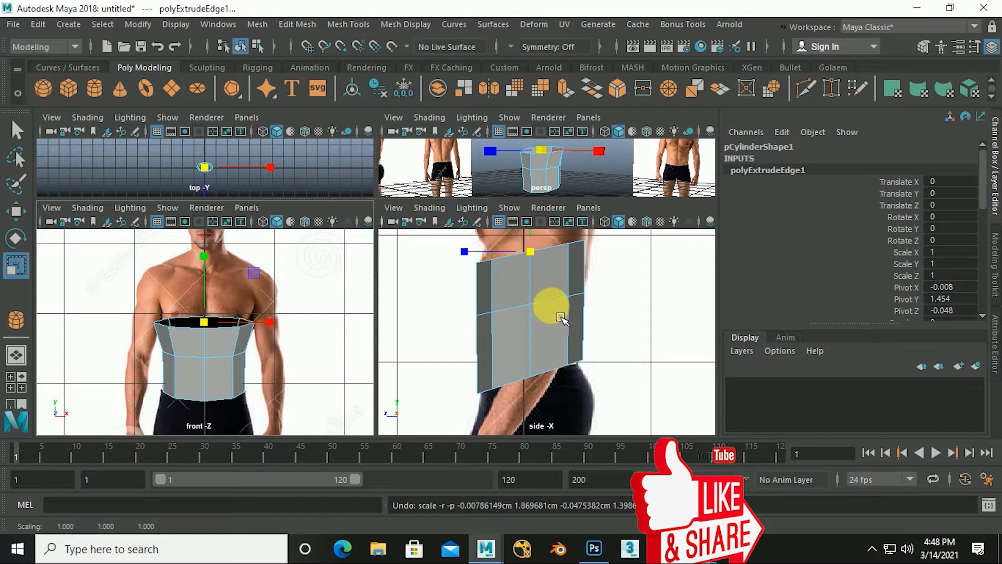
Shift the top loop back to Z about -0.097 in the side view and raise it to about 1.972.
{"action": "middle_click_drag", "start_coordinate": [560, 308], "coordinate": [534, 391], "text": "alt"}
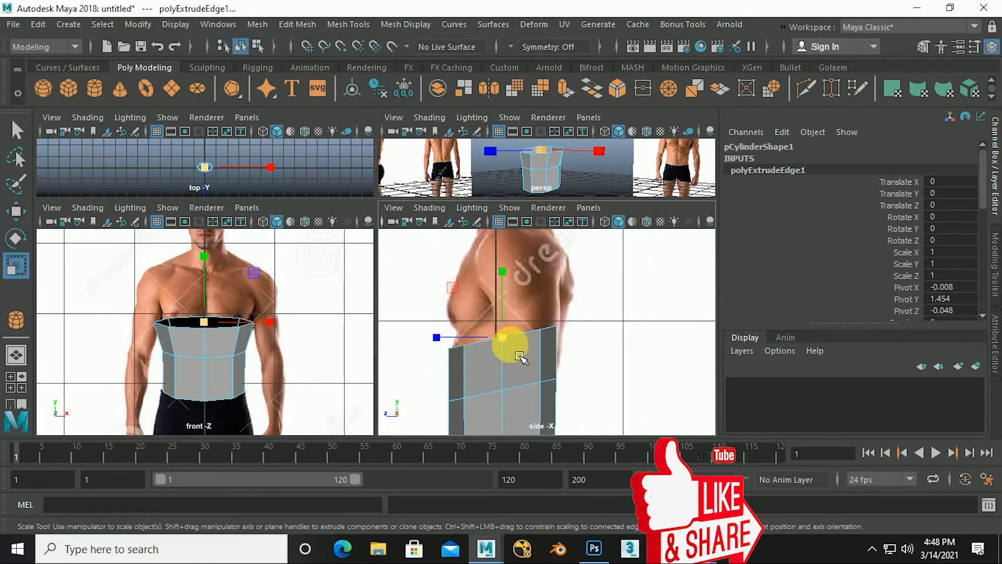
{"action": "key", "text": "w"}
{"action": "left_click_drag", "start_coordinate": [437, 341], "coordinate": [446, 347]}
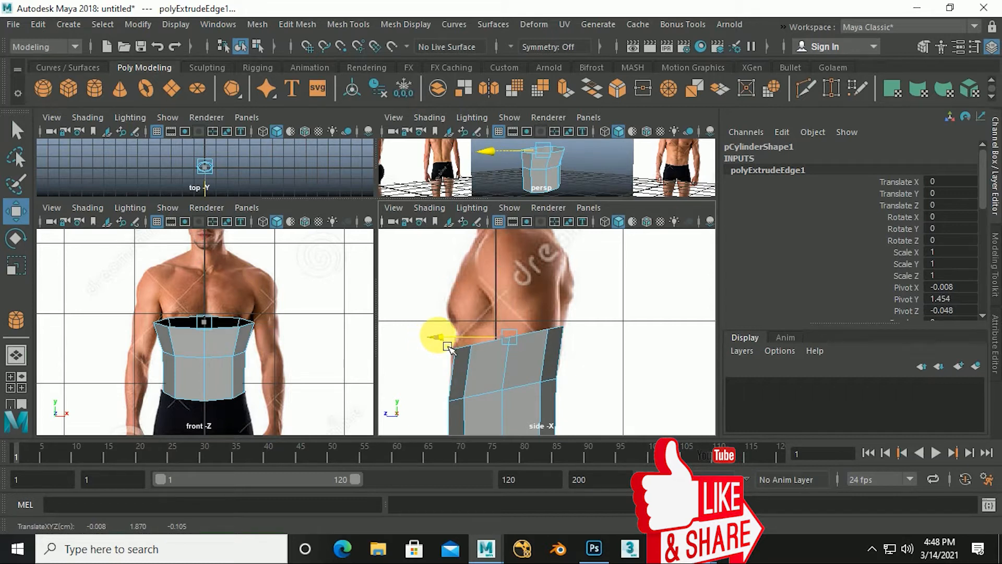
{"action": "middle_click_drag", "start_coordinate": [486, 366], "coordinate": [506, 385], "text": "alt"}
{"action": "scroll", "coordinate": [505, 384], "scroll_direction": "up", "scroll_amount": 3}
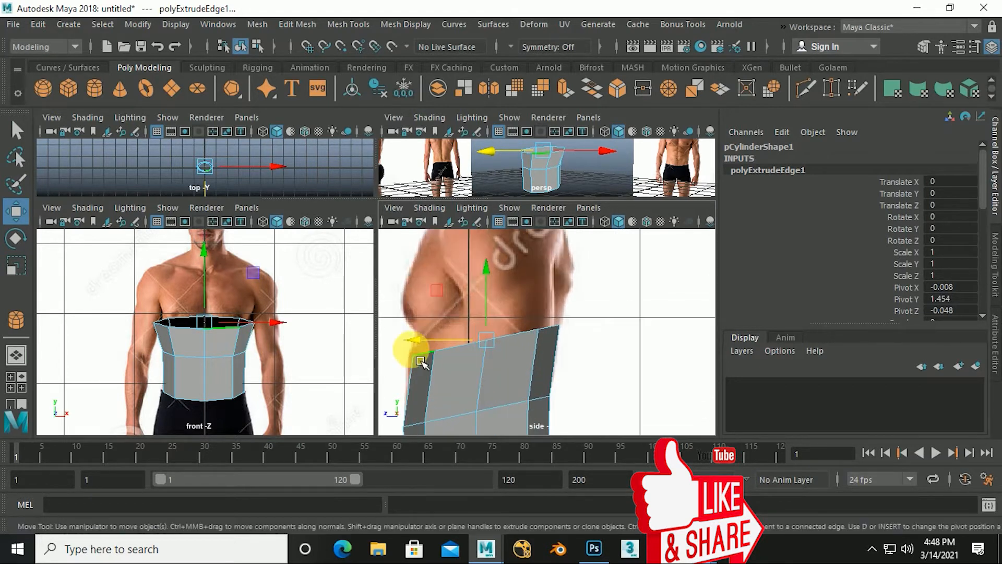
{"action": "left_click_drag", "start_coordinate": [416, 341], "coordinate": [415, 341]}
{"action": "middle_click_drag", "start_coordinate": [424, 353], "coordinate": [427, 366], "text": "alt"}
{"action": "left_click_drag", "start_coordinate": [480, 339], "coordinate": [495, 312]}
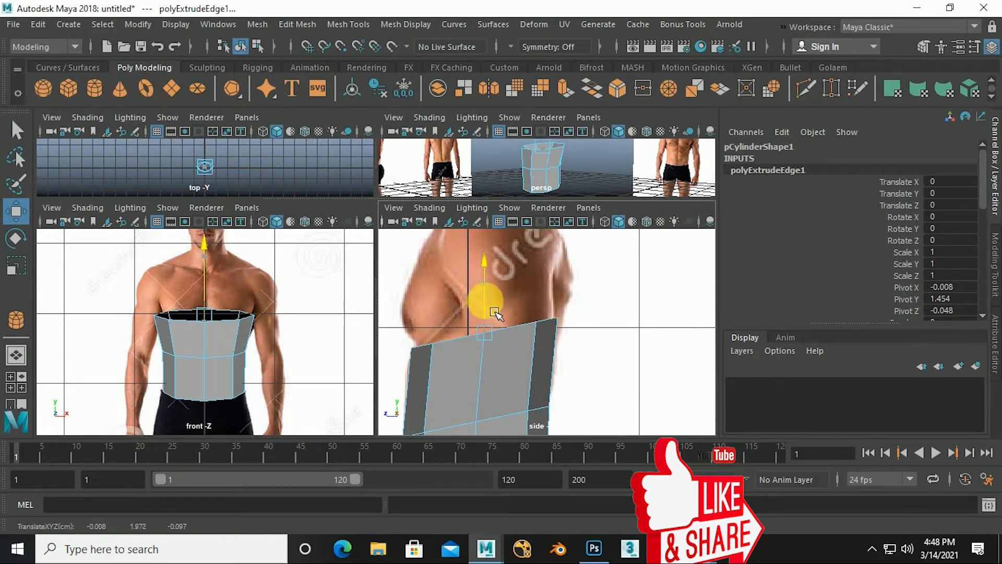
{"action": "middle_click_drag", "start_coordinate": [502, 337], "coordinate": [511, 372], "text": "alt"}
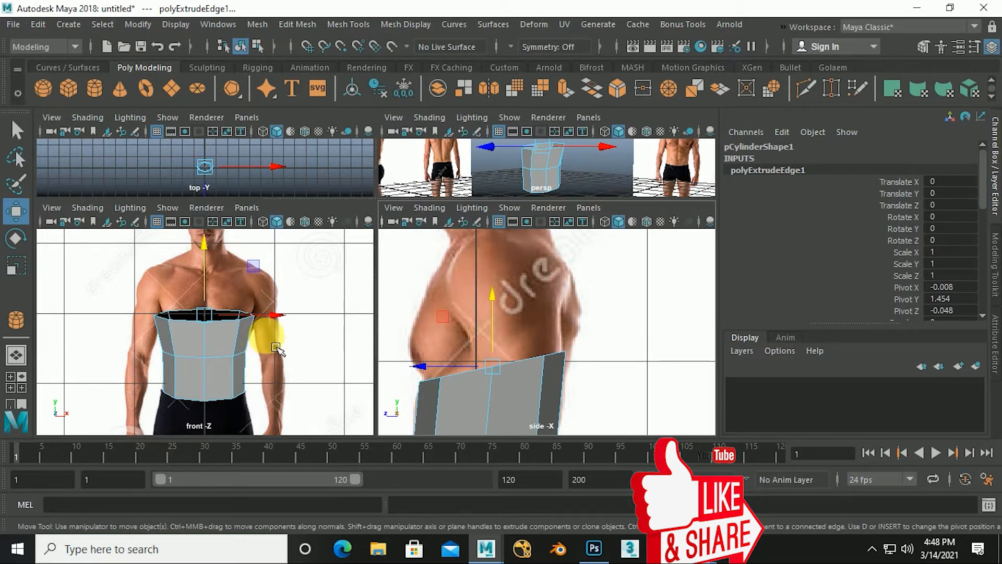
Increase the top loop's depth to match the side-view torso and place it at Z about -0.125.
{"action": "middle_click_drag", "start_coordinate": [273, 345], "coordinate": [273, 352], "text": "alt"}
{"action": "scroll", "coordinate": [481, 348], "scroll_direction": "up", "scroll_amount": 3}
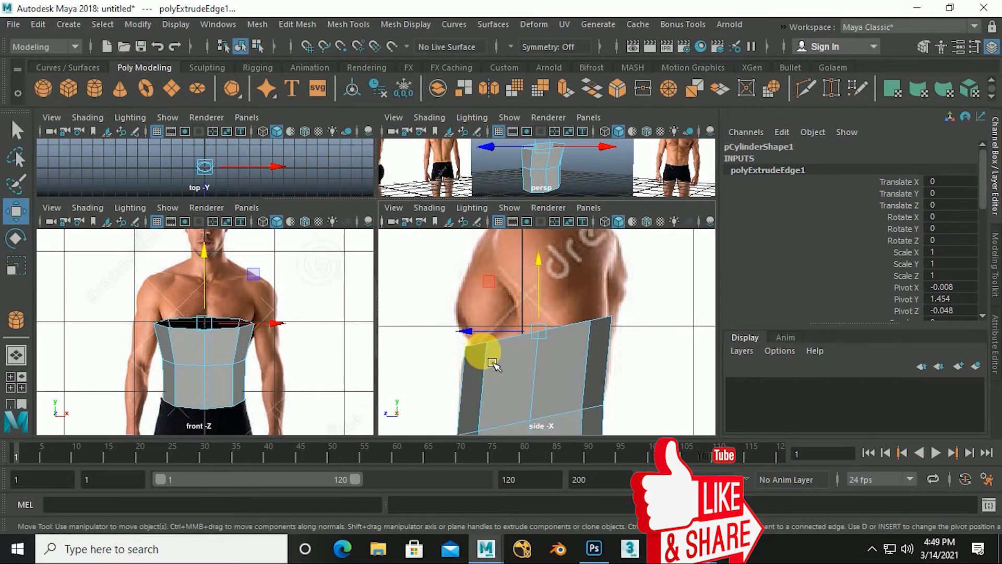
{"action": "left_click", "coordinate": [473, 372]}
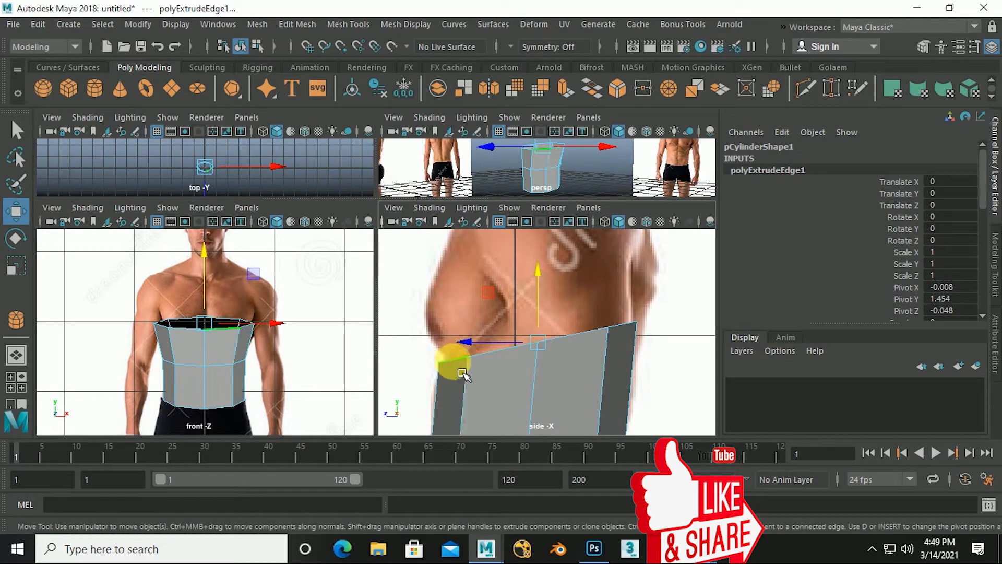
{"action": "middle_click_drag", "start_coordinate": [595, 364], "coordinate": [573, 373], "text": "alt"}
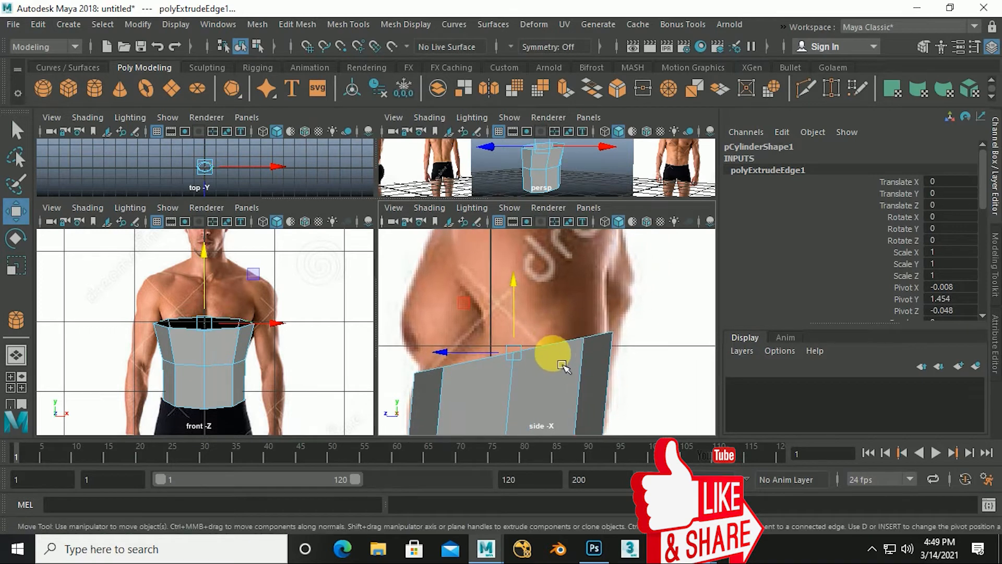
{"action": "key", "text": "r"}
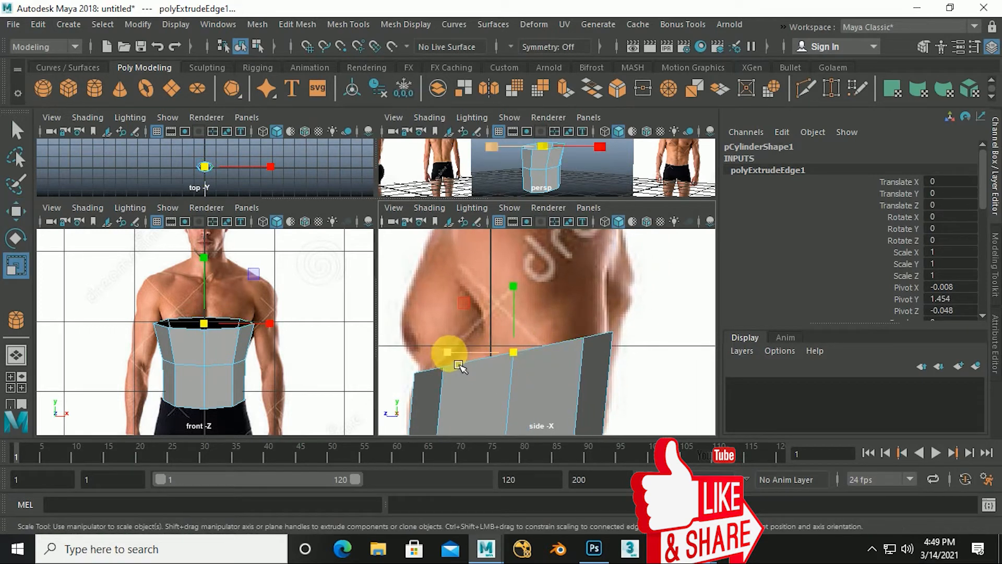
{"action": "left_click_drag", "start_coordinate": [459, 366], "coordinate": [454, 366]}
{"action": "key", "text": "w"}
Extrude the top loop up to the shoulders, at a height of about 2.673, and scale its depth to about 0.722.
{"action": "middle_click_drag", "start_coordinate": [538, 364], "coordinate": [532, 388], "text": "alt"}
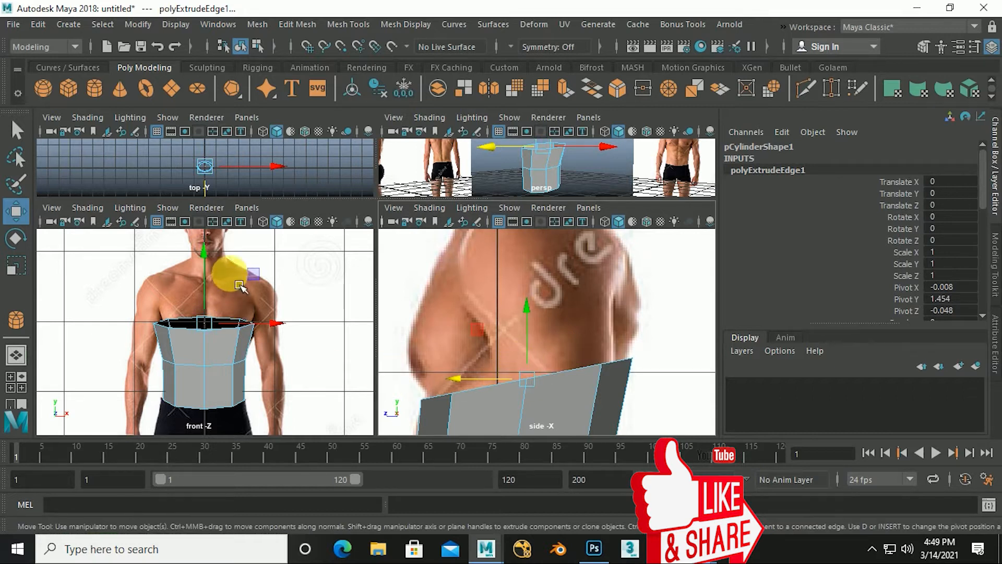
{"action": "left_click_drag", "start_coordinate": [206, 302], "coordinate": [202, 235], "text": "shift"}
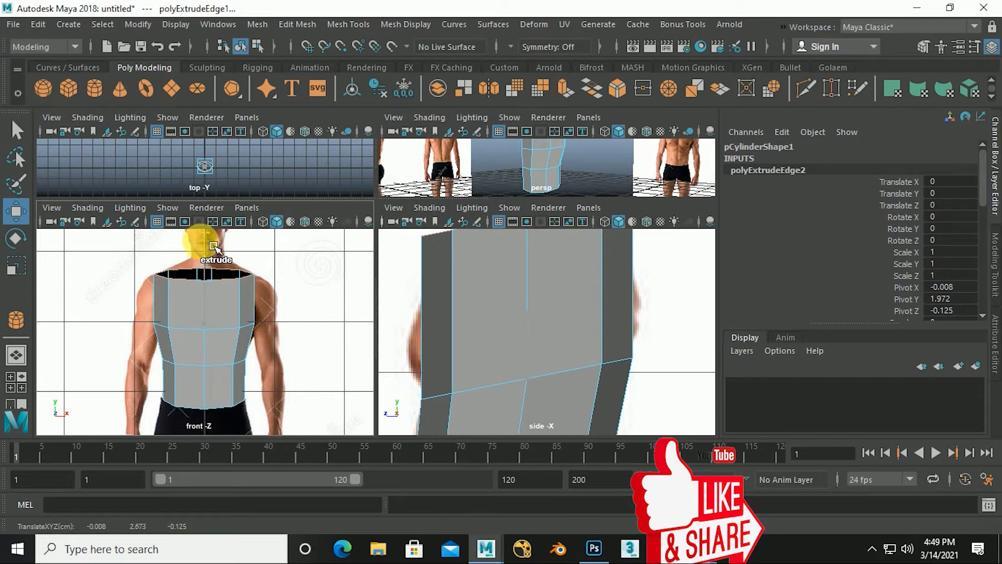
{"action": "mouse_move", "coordinate": [561, 329]}
{"action": "middle_mouse_down", "text": "alt"}
{"action": "mouse_move", "coordinate": [562, 387]}
{"action": "mouse_move", "coordinate": [551, 381]}
{"action": "mouse_move", "coordinate": [536, 407]}
{"action": "middle_mouse_up", "text": "alt"}
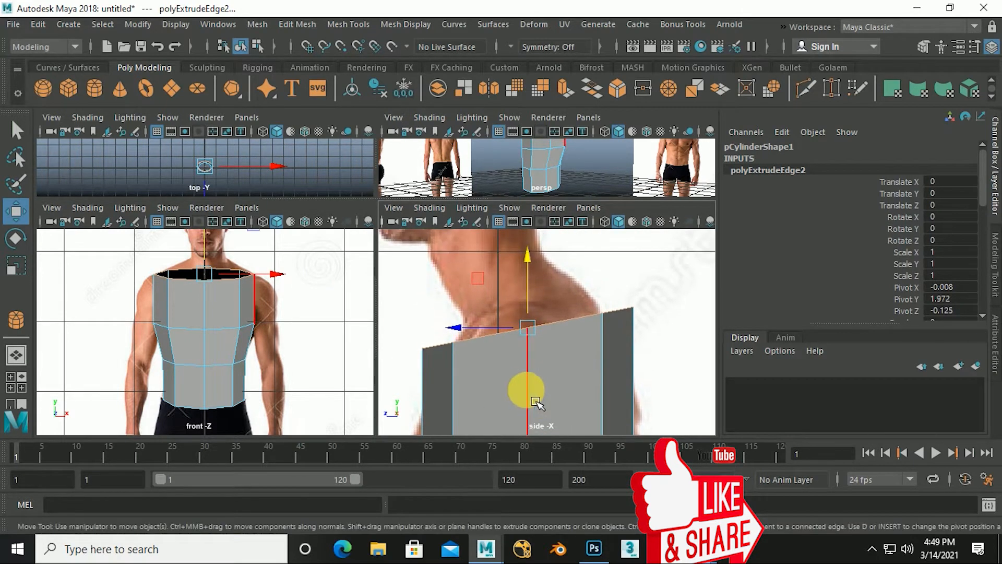
{"action": "key", "text": "r"}
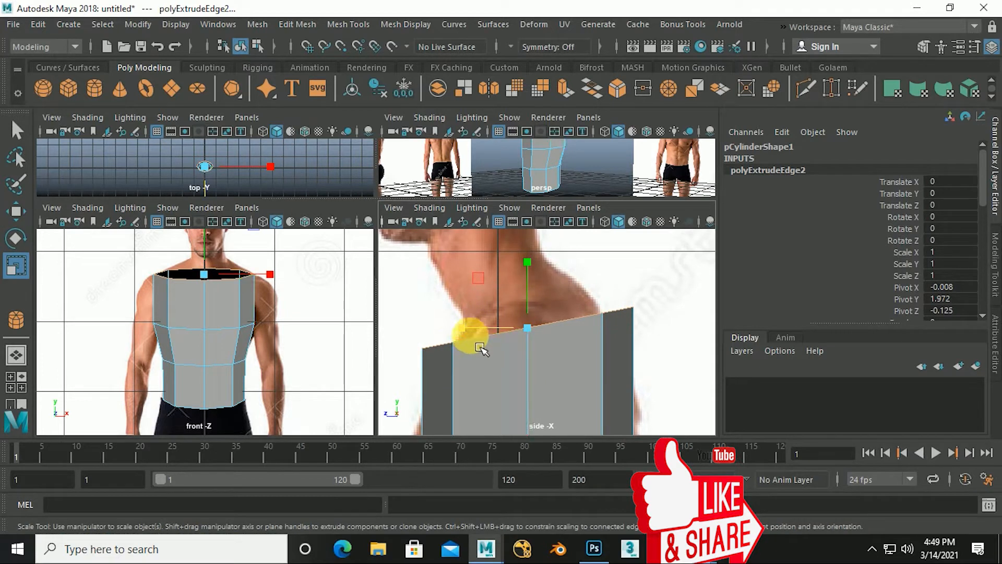
{"action": "left_click_drag", "start_coordinate": [472, 339], "coordinate": [493, 341]}
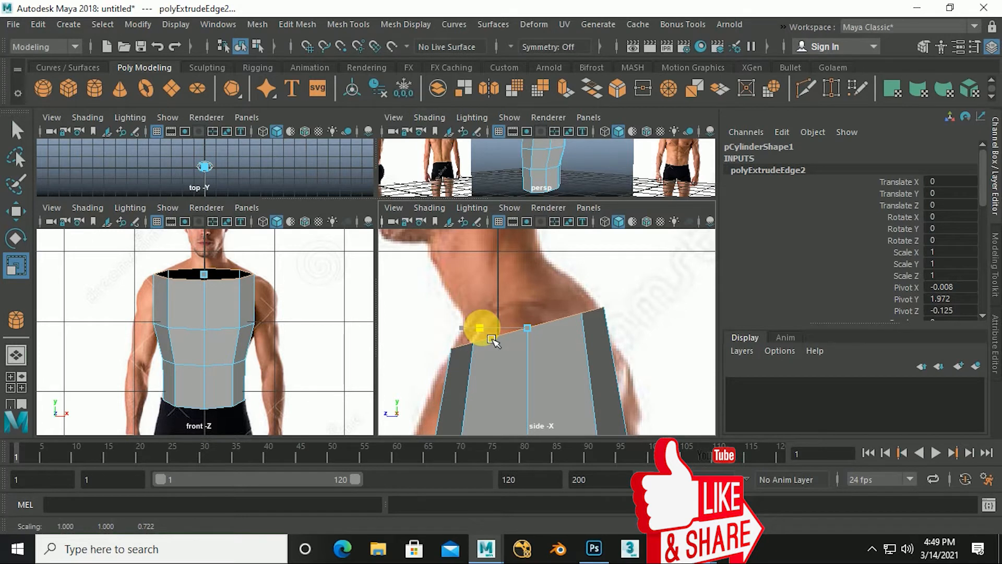
Extrude the shoulder-level edge loop upward toward the neck, to a height of about 2.855.
{"action": "middle_click_drag", "start_coordinate": [488, 376], "coordinate": [503, 286], "text": "alt"}
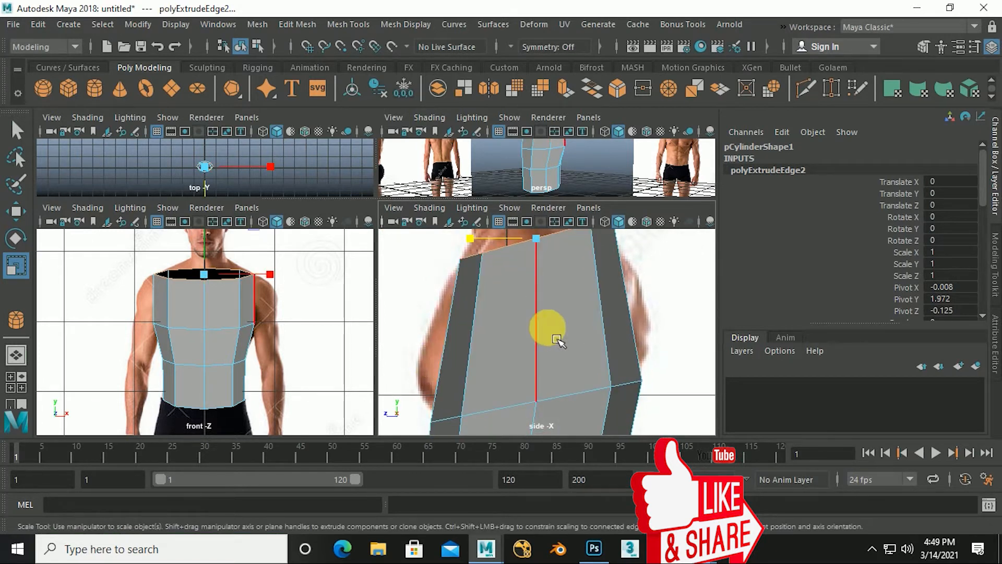
{"action": "middle_click_drag", "start_coordinate": [538, 322], "coordinate": [544, 406], "text": "alt"}
{"action": "middle_click_drag", "start_coordinate": [291, 348], "coordinate": [292, 401], "text": "alt"}
{"action": "scroll", "coordinate": [286, 358], "scroll_direction": "up", "scroll_amount": 3}
{"action": "key", "text": "w"}
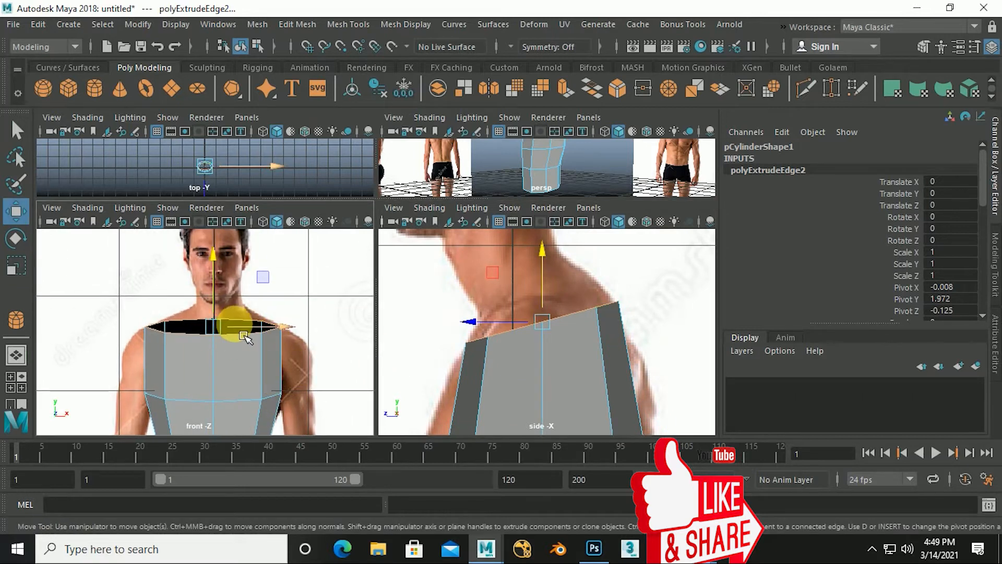
{"action": "scroll", "coordinate": [244, 335], "scroll_direction": "up", "scroll_amount": 6}
{"action": "middle_click_drag", "start_coordinate": [245, 334], "coordinate": [226, 378], "text": "alt"}
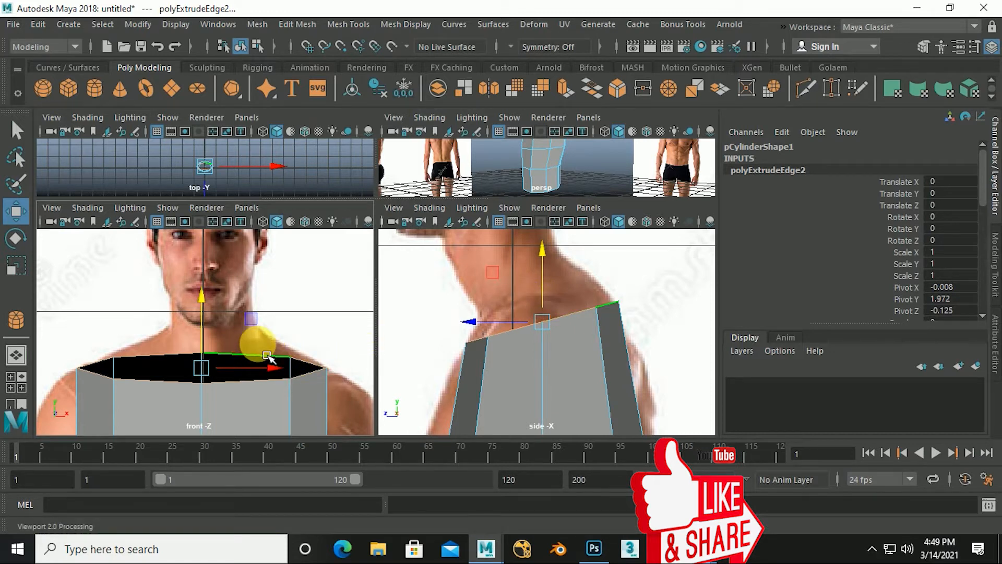
{"action": "key", "text": "w"}
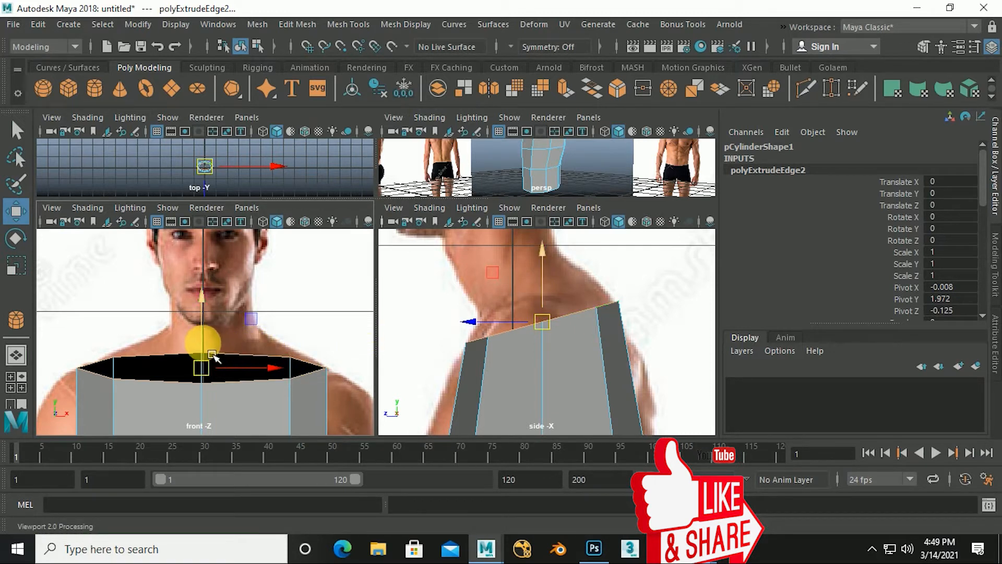
{"action": "left_click_drag", "start_coordinate": [212, 356], "coordinate": [204, 317], "text": "shift"}
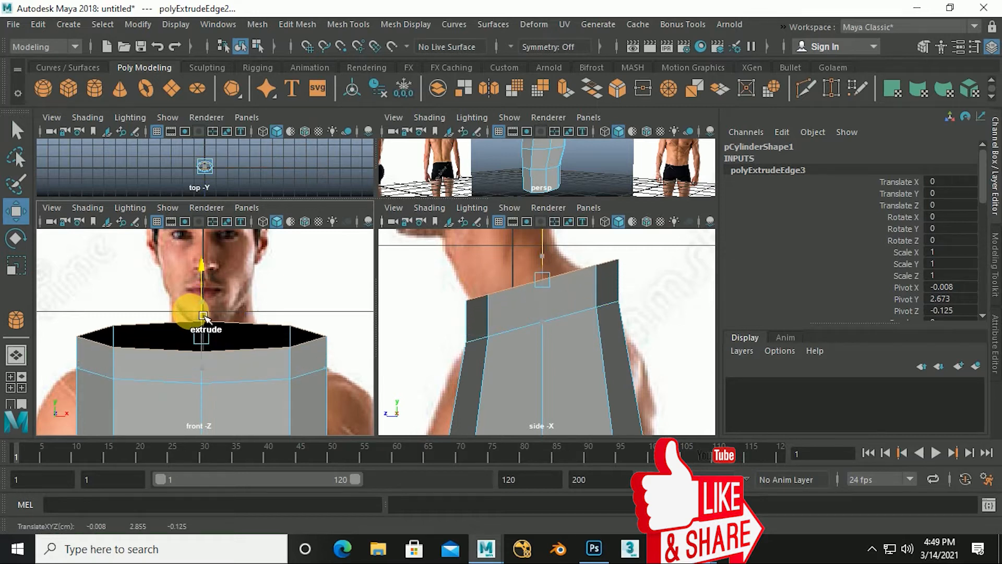
Scale the neck-base loop narrower in width and depth to fit the neck base in the front and side references.
{"action": "key", "text": "r"}
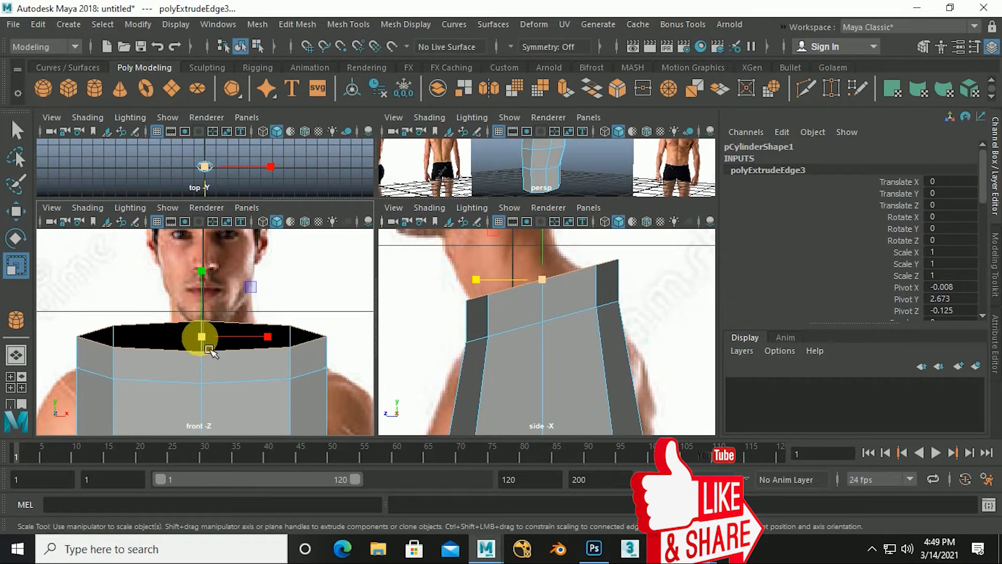
{"action": "left_click_drag", "start_coordinate": [276, 348], "coordinate": [242, 358]}
{"action": "middle_click_drag", "start_coordinate": [518, 324], "coordinate": [497, 363], "text": "alt"}
{"action": "mouse_move", "coordinate": [456, 320]}
{"action": "left_mouse_down"}
{"action": "mouse_move", "coordinate": [472, 320]}
{"action": "mouse_move", "coordinate": [477, 333]}
{"action": "mouse_move", "coordinate": [437, 339]}
{"action": "mouse_move", "coordinate": [450, 334]}
{"action": "left_mouse_up"}
{"action": "key", "text": "w"}
{"action": "key", "text": "r"}
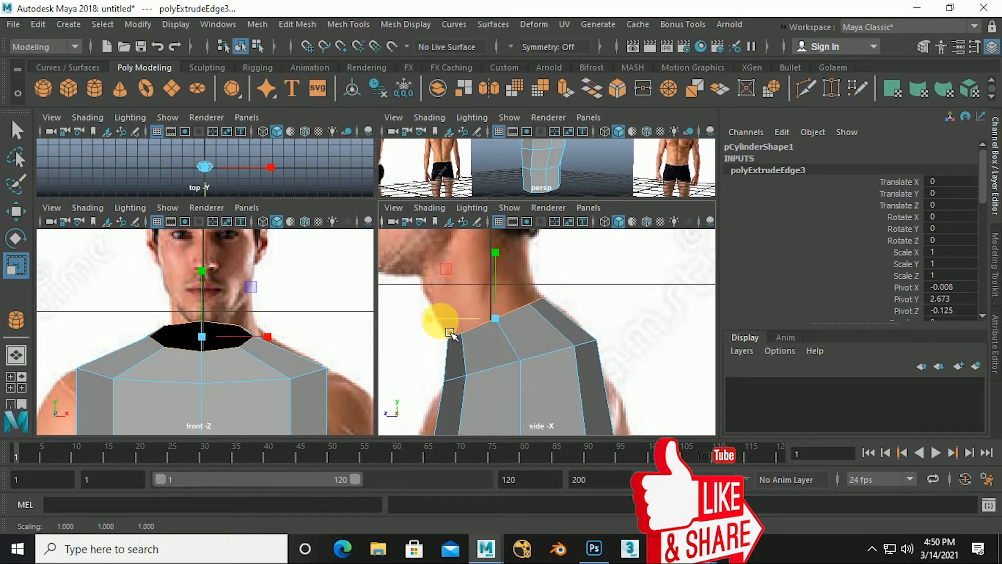
Move the neck-base loop sideways in the front view to X about 0.003.
{"action": "key", "text": "w"}
{"action": "left_click_drag", "start_coordinate": [268, 342], "coordinate": [273, 342]}
{"action": "key", "text": "ctrl+z"}
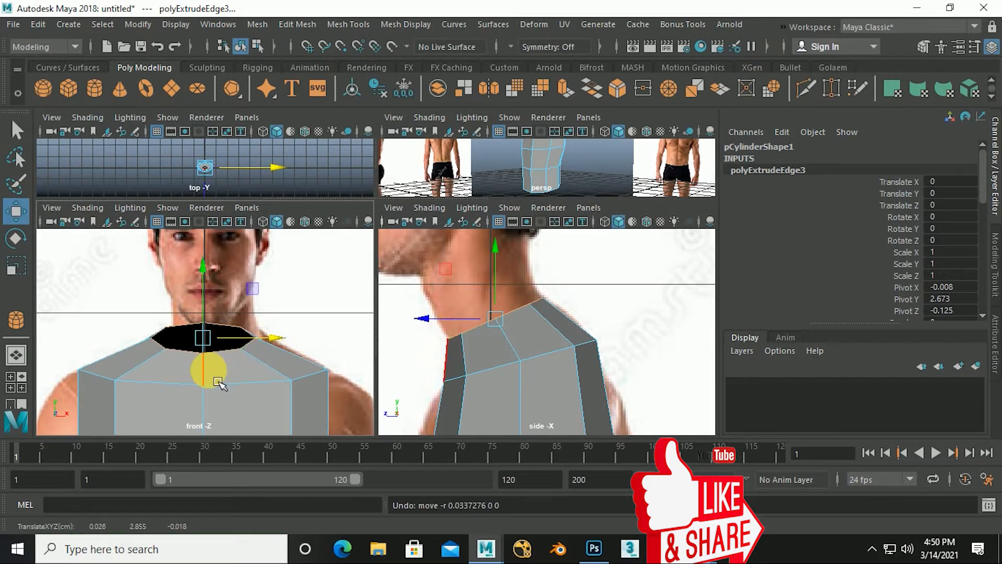
{"action": "scroll", "coordinate": [214, 372], "scroll_direction": "up", "scroll_amount": 2}
{"action": "scroll", "coordinate": [226, 379], "scroll_direction": "down", "scroll_amount": 5}
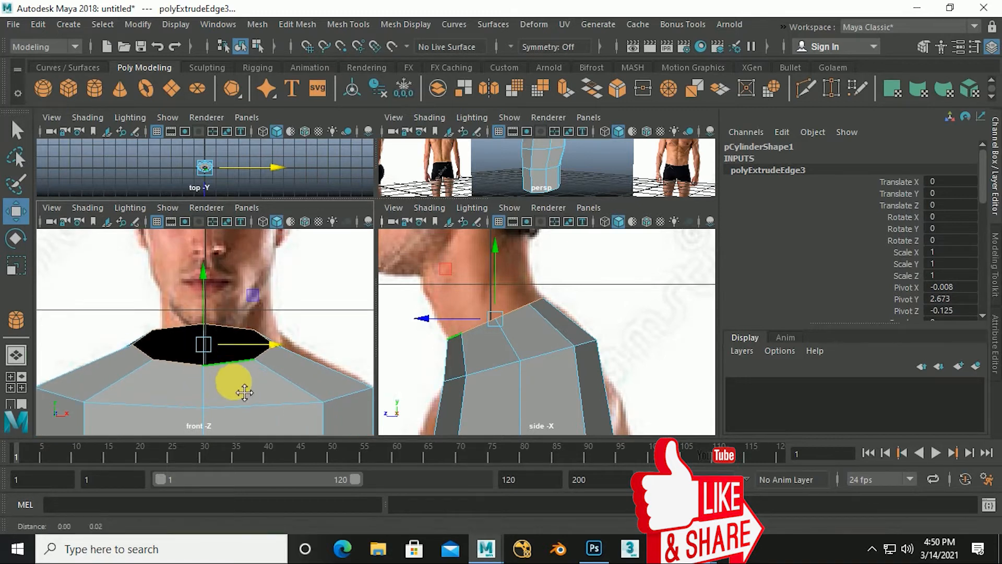
{"action": "scroll", "coordinate": [241, 357], "scroll_direction": "up", "scroll_amount": 5}
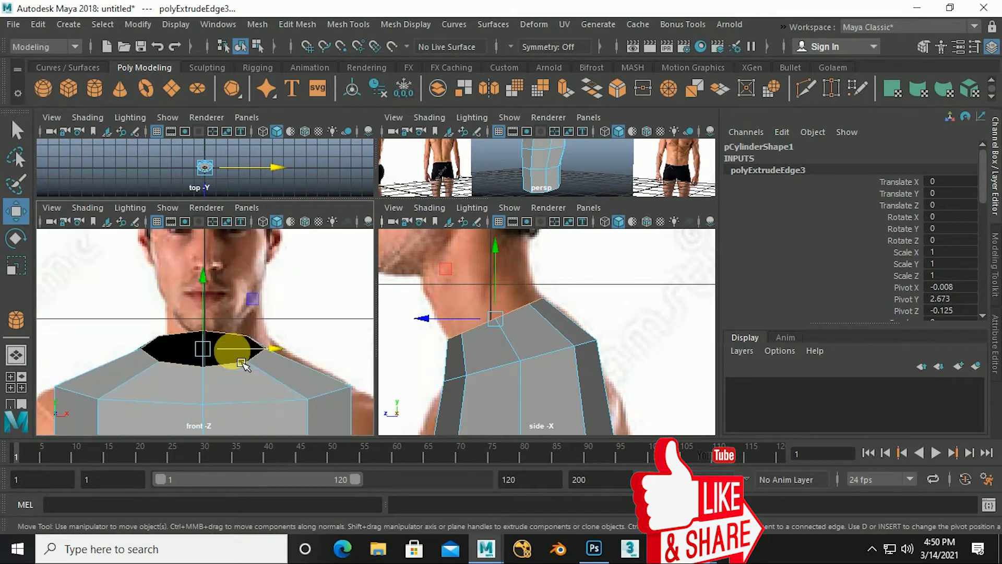
{"action": "left_click_drag", "start_coordinate": [286, 336], "coordinate": [288, 336]}
{"action": "middle_click_drag", "start_coordinate": [509, 360], "coordinate": [513, 361], "text": "alt"}
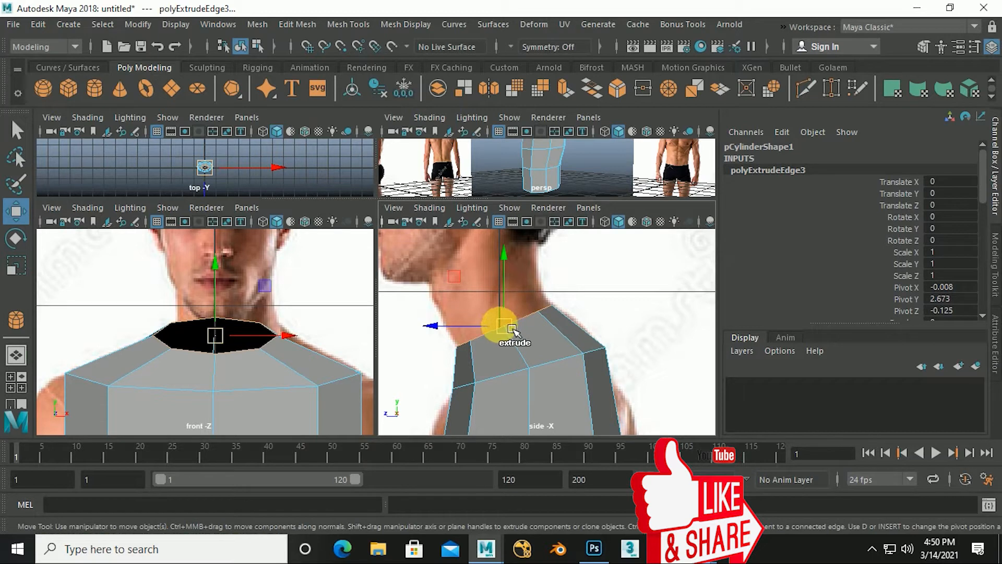
Extrude the neck-base loop upward and forward along the neck, to a height of about 3.148 and Z about 0.130.
{"action": "left_click_drag", "start_coordinate": [513, 330], "coordinate": [480, 258], "text": "shift"}
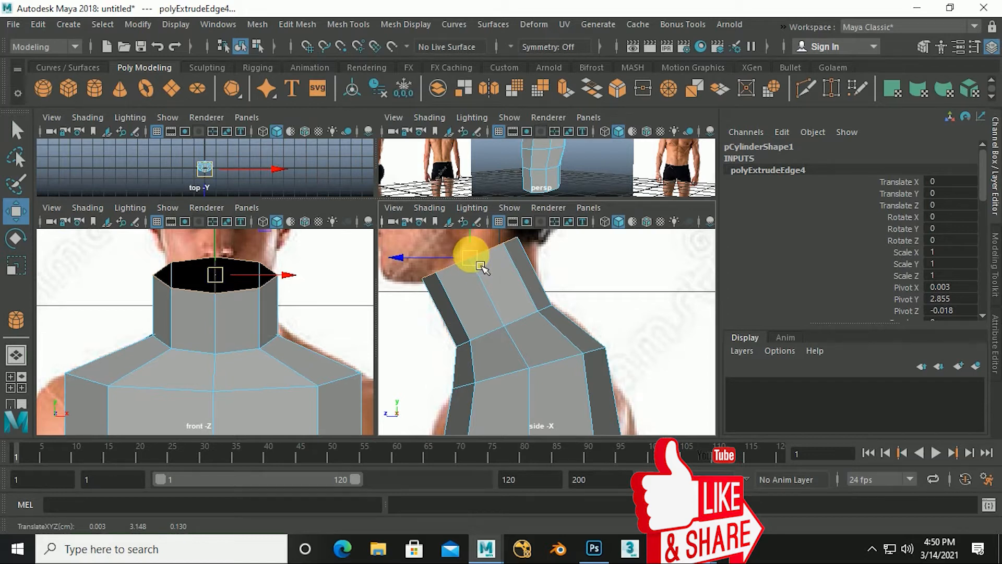
{"action": "scroll", "coordinate": [512, 334], "scroll_direction": "down", "scroll_amount": 5}
{"action": "middle_click_drag", "start_coordinate": [536, 361], "coordinate": [533, 282], "text": "alt"}
{"action": "key", "text": "space"}
{"action": "left_click_drag", "start_coordinate": [443, 301], "coordinate": [398, 311], "text": "alt"}
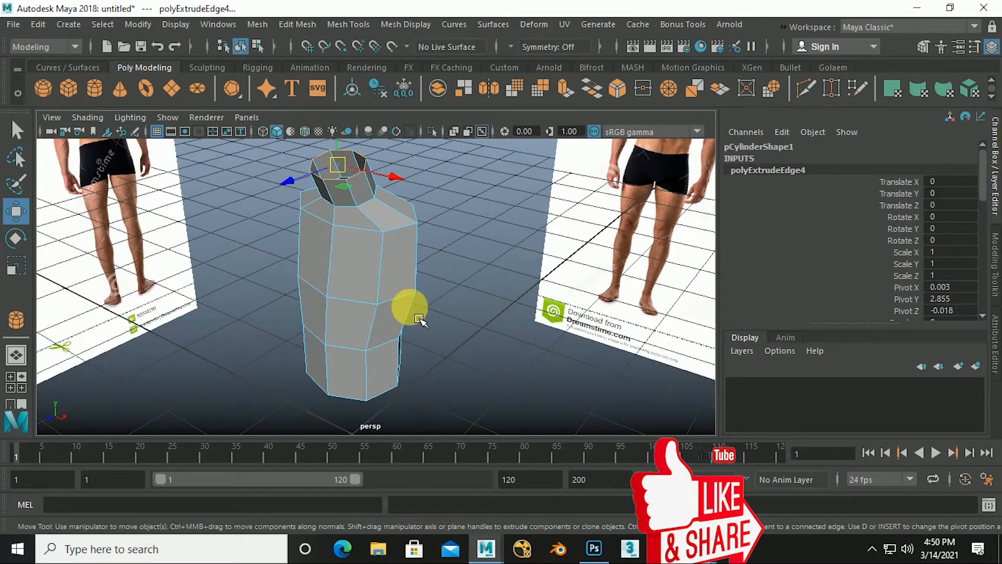
Reset the Insert Edge Loop tool's settings to their defaults.
{"action": "key", "text": "space"}
{"action": "key", "text": "space"}
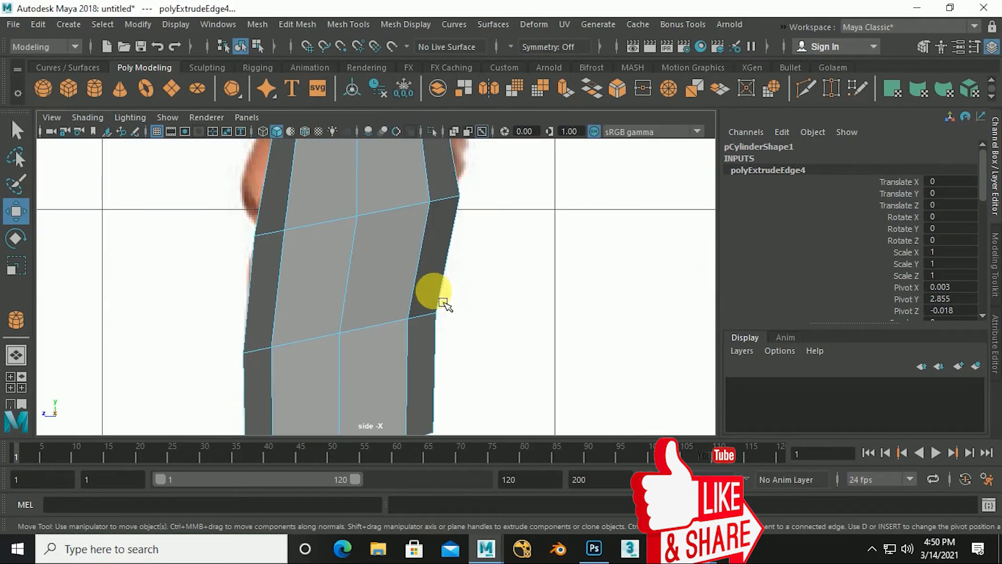
{"action": "scroll", "coordinate": [437, 297], "scroll_direction": "down", "scroll_amount": 5}
{"action": "scroll", "coordinate": [437, 328], "scroll_direction": "up", "scroll_amount": 4}
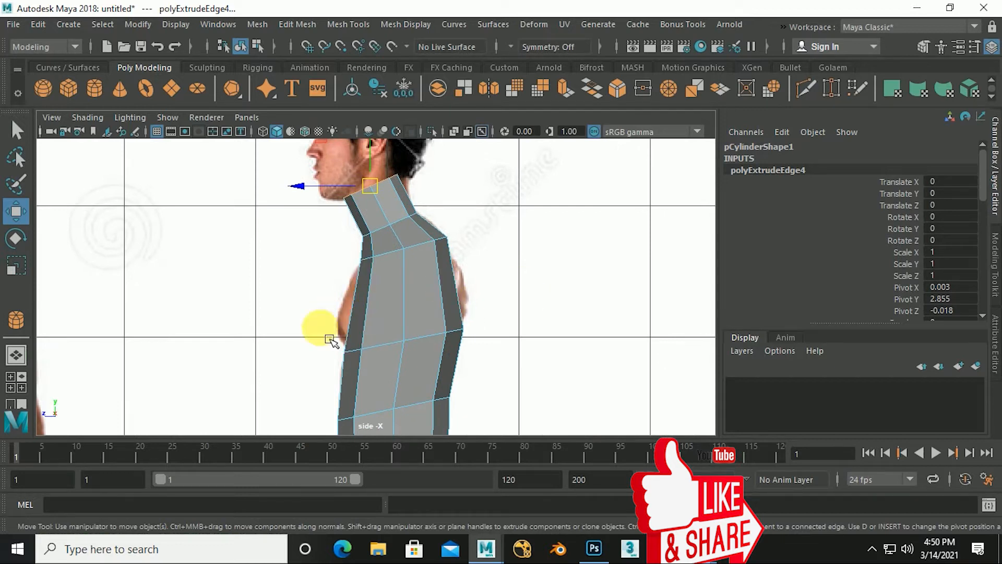
{"action": "left_click", "coordinate": [443, 305]}
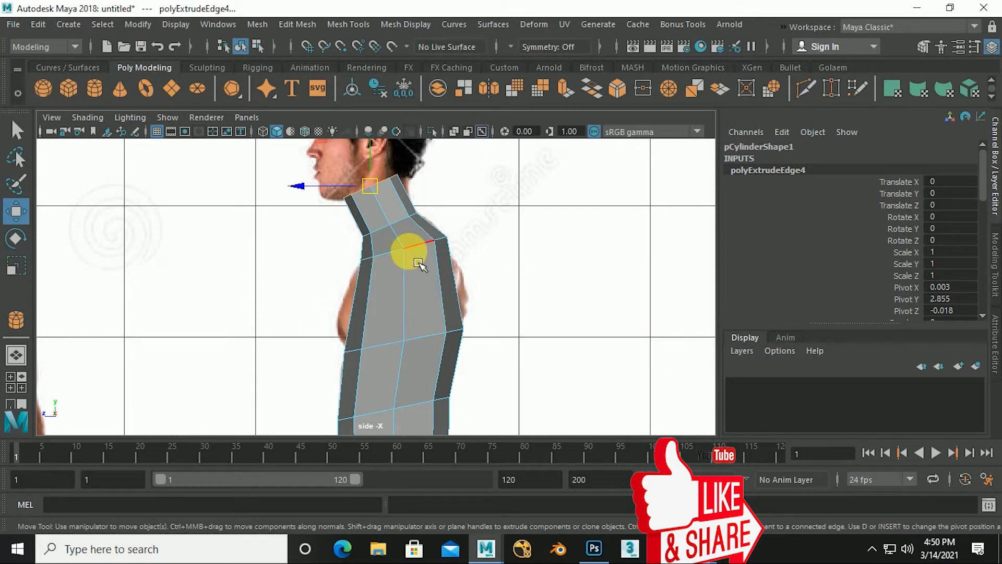
{"action": "left_click", "coordinate": [369, 316]}
{"action": "left_click", "coordinate": [508, 291]}
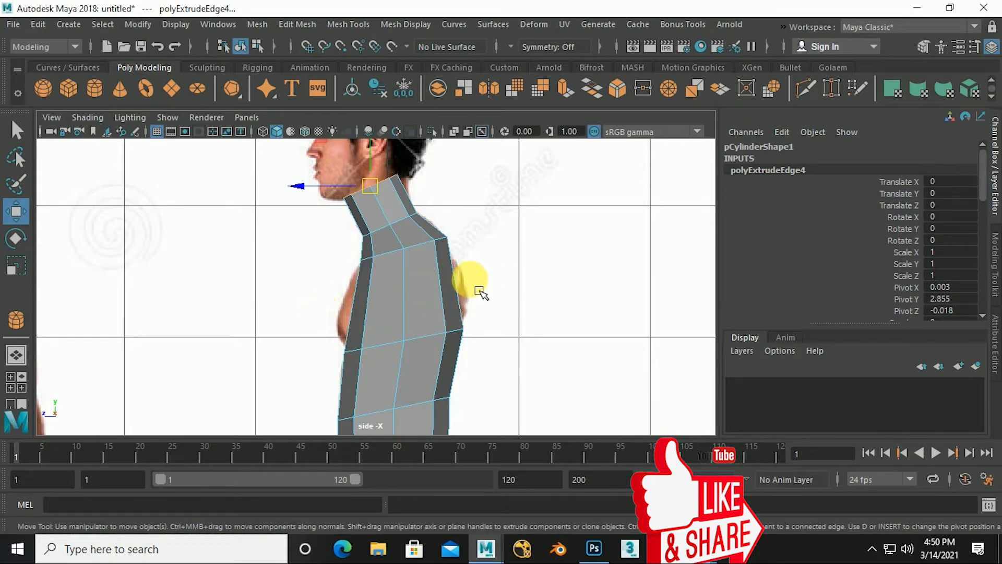
{"action": "left_click", "coordinate": [356, 27]}
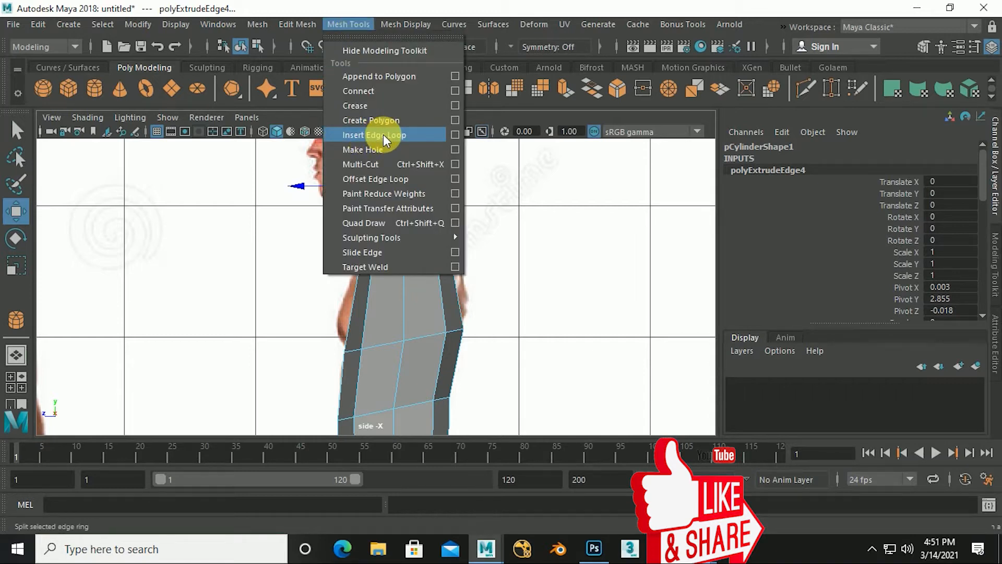
{"action": "left_click", "coordinate": [455, 135]}
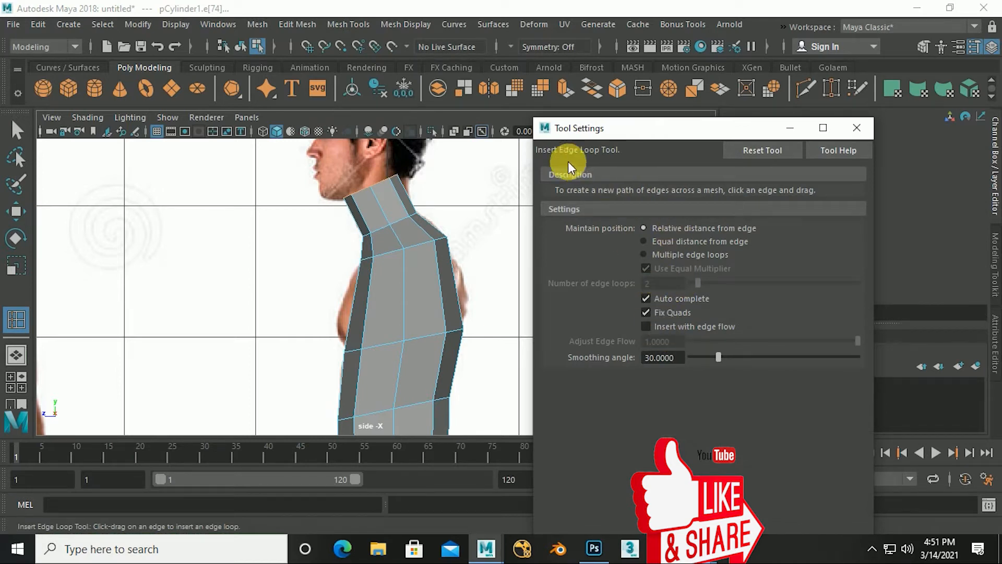
{"action": "left_click", "coordinate": [757, 151]}
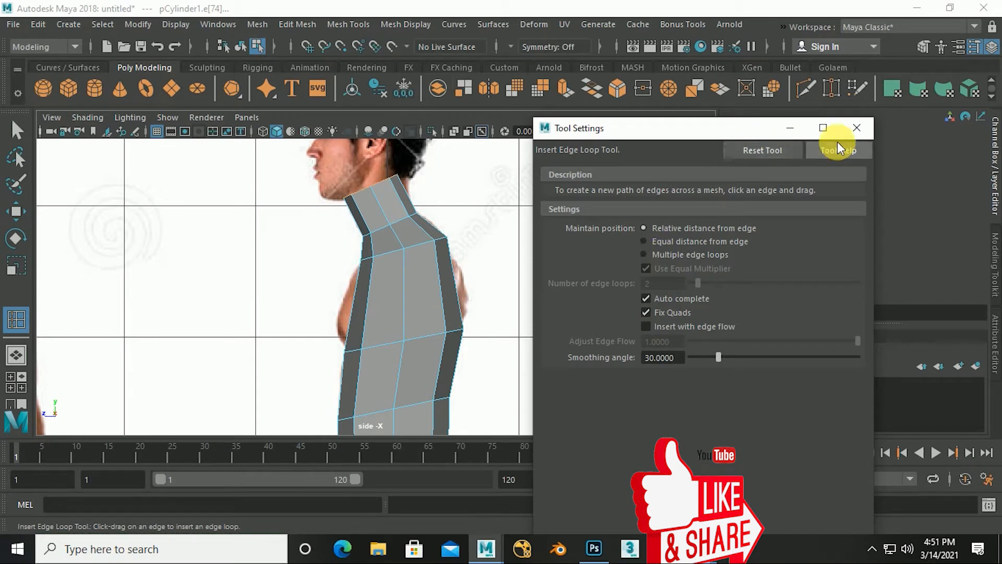
{"action": "left_click", "coordinate": [856, 128]}
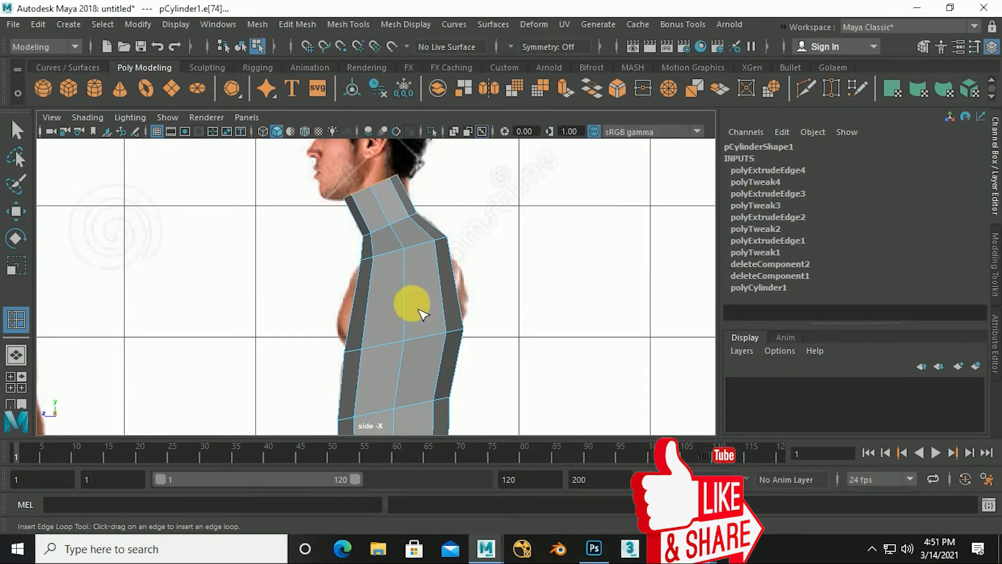
Insert an edge loop around the chest, between the shoulder loop and the torso loop beneath it.
{"action": "left_click", "coordinate": [348, 24]}
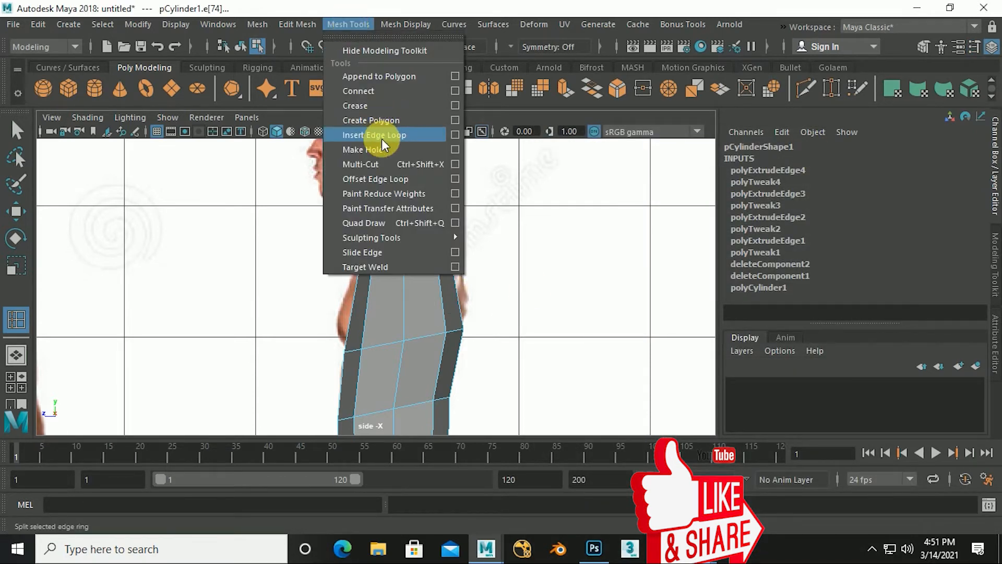
{"action": "left_click", "coordinate": [381, 137]}
{"action": "mouse_move", "coordinate": [416, 309]}
{"action": "left_mouse_down"}
{"action": "mouse_move", "coordinate": [407, 294]}
{"action": "mouse_move", "coordinate": [419, 322]}
{"action": "left_mouse_up"}
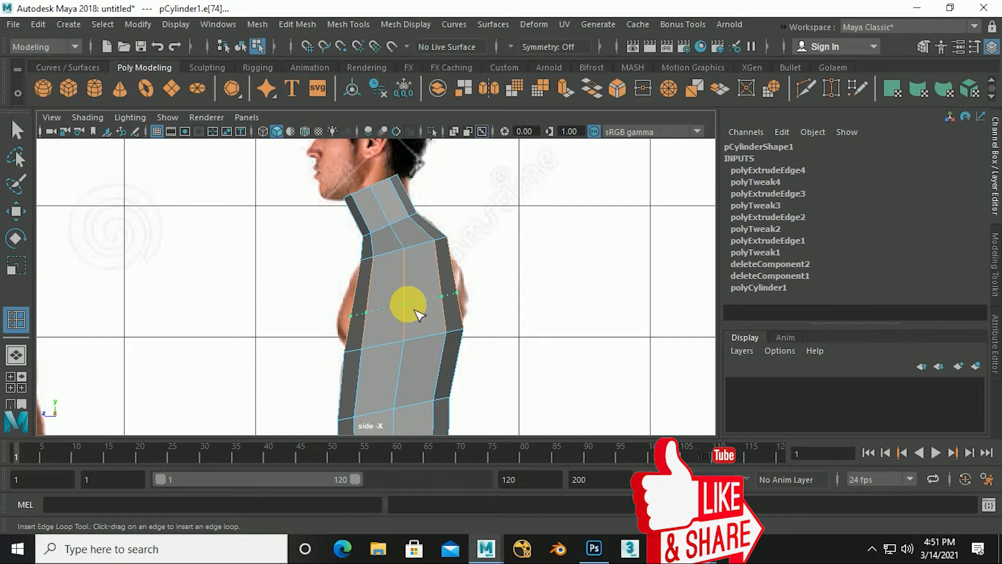
{"action": "left_click_drag", "start_coordinate": [416, 309], "coordinate": [416, 309]}
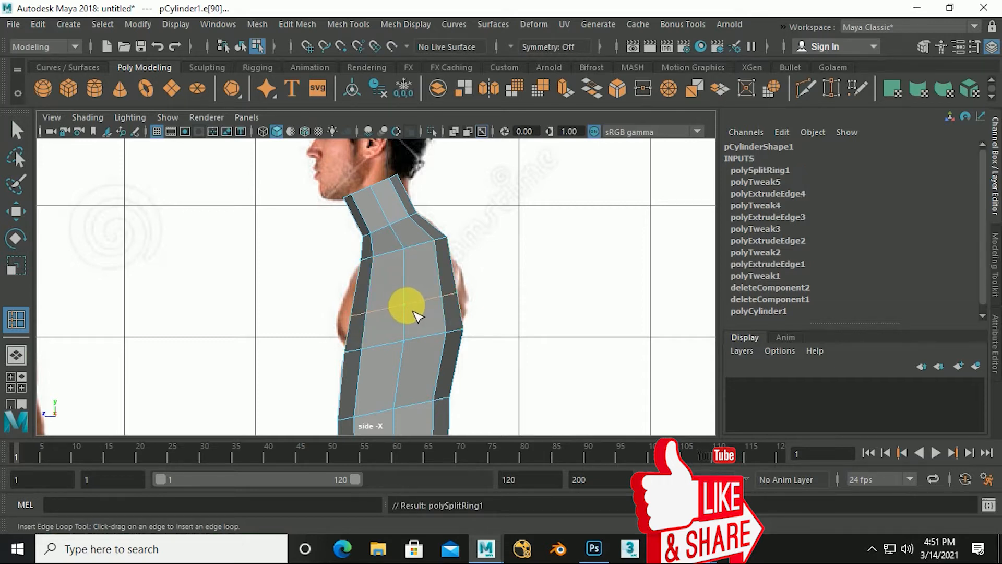
Scale the chest loop's depth by about 1.255 and move it to Y about 2.163, Z about -0.114.
{"action": "key", "text": "w"}
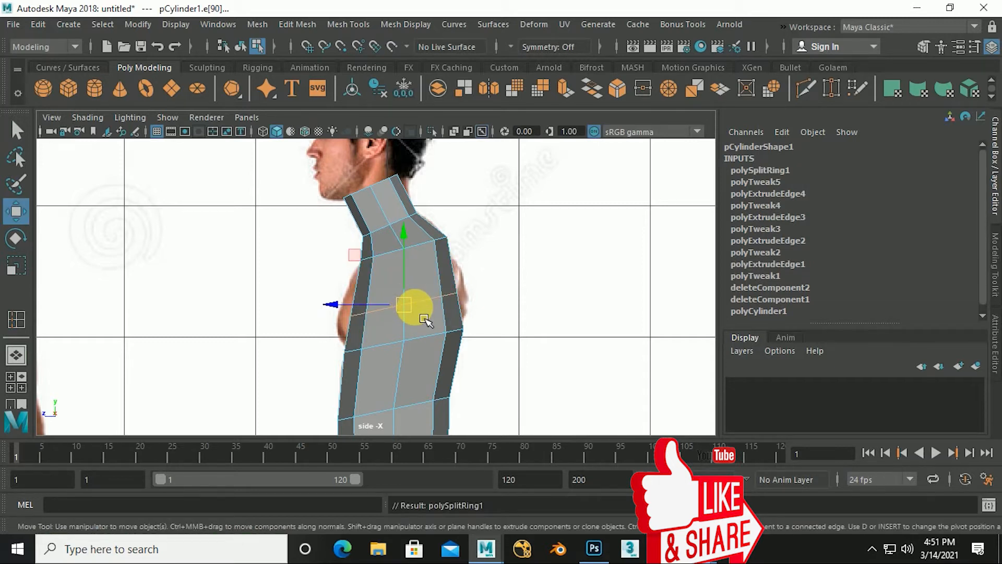
{"action": "key", "text": "r"}
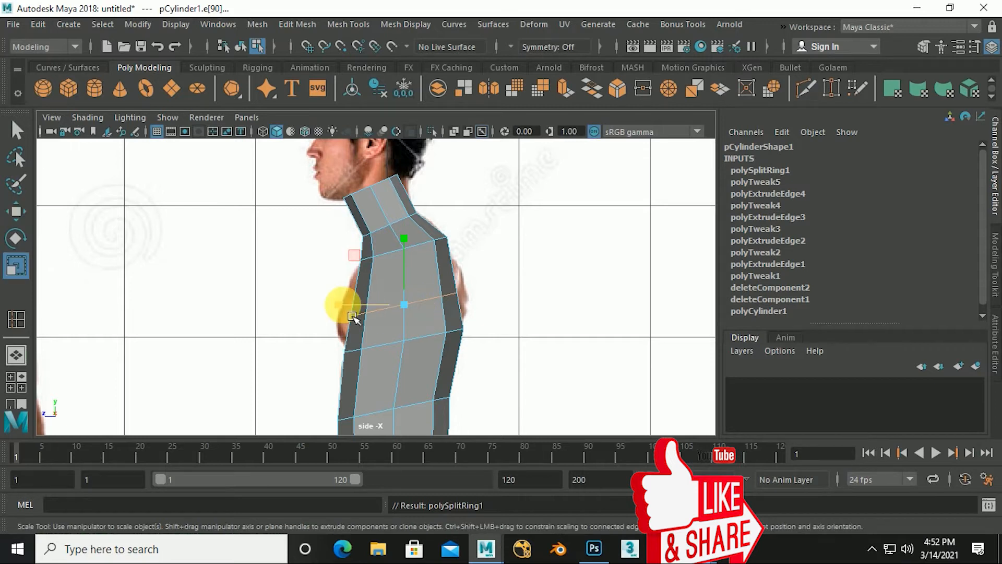
{"action": "left_click_drag", "start_coordinate": [350, 315], "coordinate": [348, 315]}
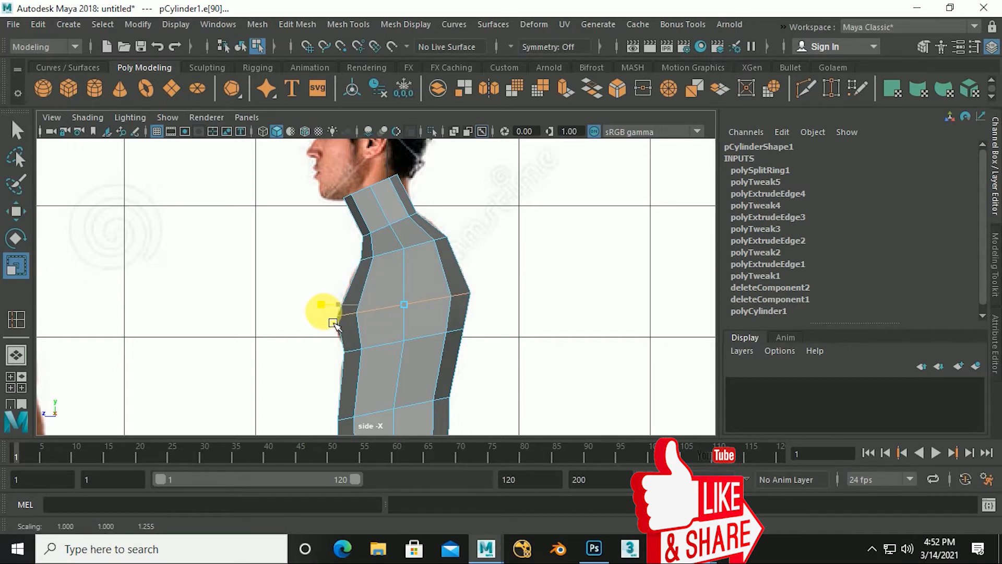
{"action": "key", "text": "w"}
{"action": "left_click_drag", "start_coordinate": [407, 243], "coordinate": [417, 254]}
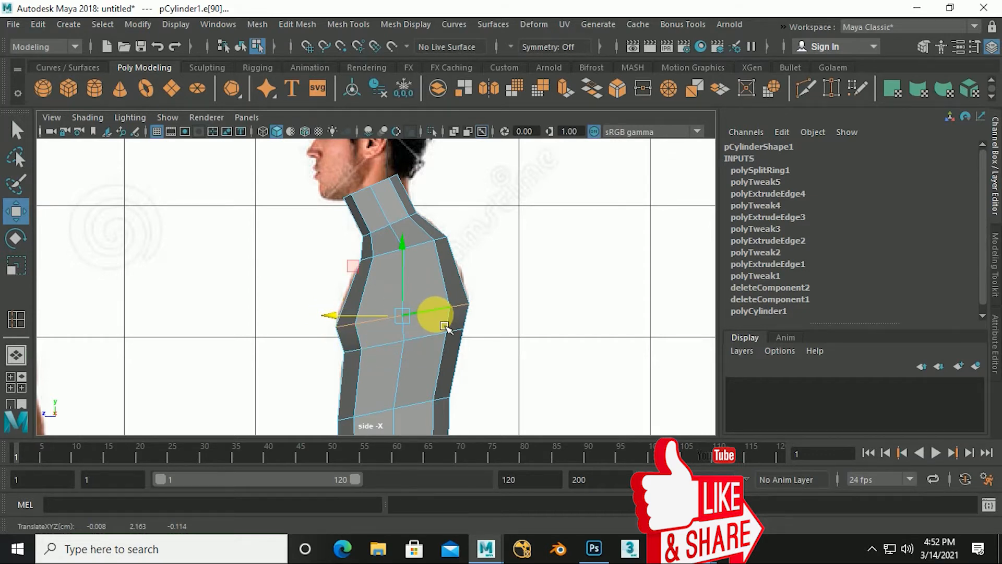
Preview the torso as a smoothed mesh in the perspective view.
{"action": "key", "text": "space"}
{"action": "key", "text": "space"}
{"action": "left_click_drag", "start_coordinate": [515, 261], "coordinate": [412, 273], "text": "alt"}
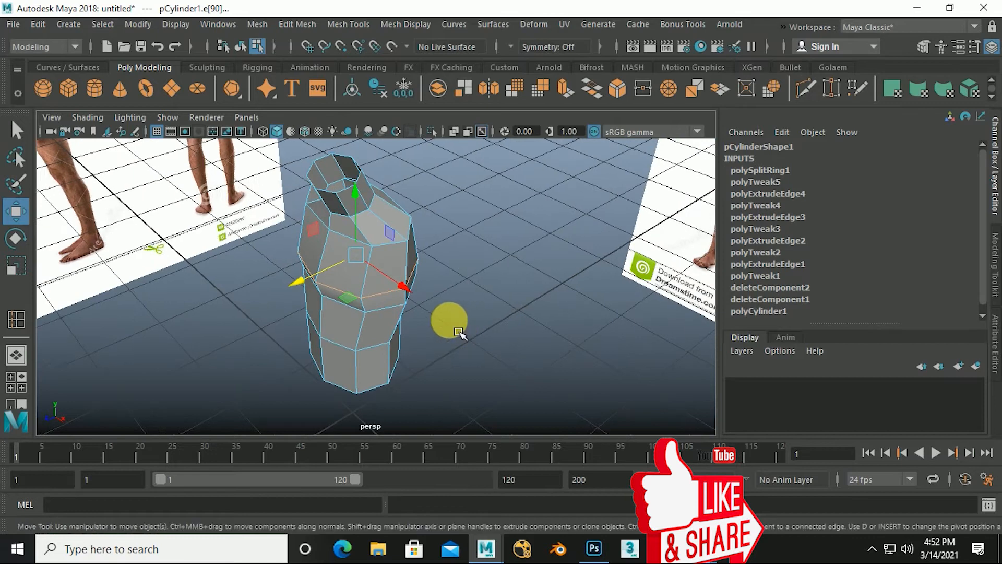
{"action": "key", "text": "3"}
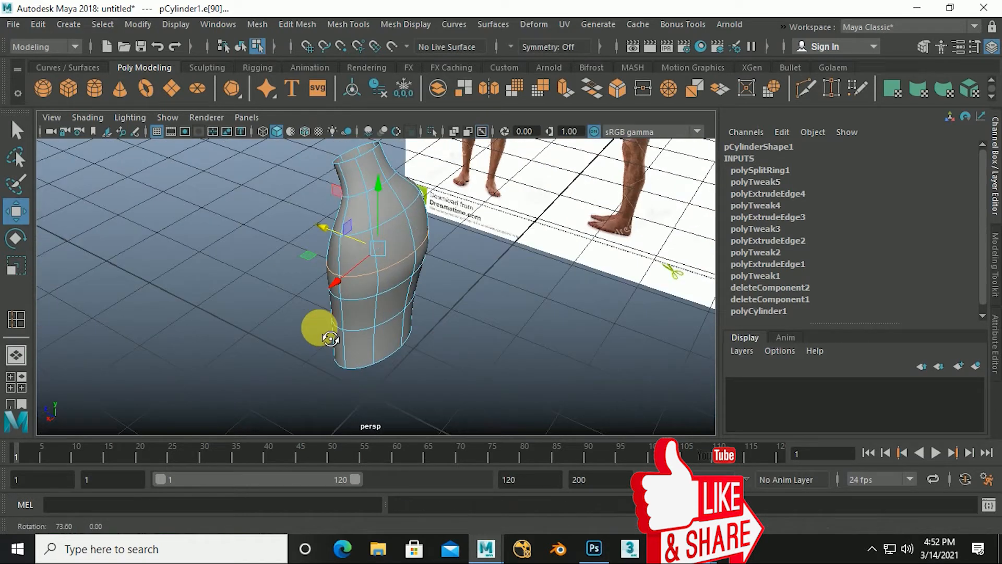
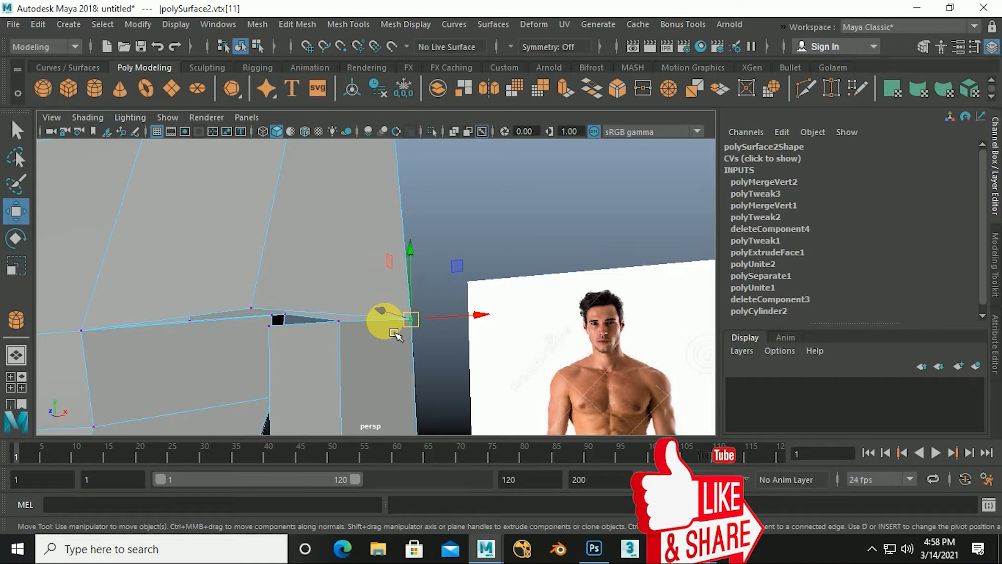
Merge the arm's upper-edge vertex with the neighbouring shoulder vertex above the armpit.
{"action": "mouse_move", "coordinate": [384, 339]}
{"action": "left_mouse_down", "text": "alt"}
{"action": "mouse_move", "coordinate": [369, 336]}
{"action": "mouse_move", "coordinate": [375, 314]}
{"action": "mouse_move", "coordinate": [374, 358]}
{"action": "mouse_move", "coordinate": [378, 343]}
{"action": "mouse_move", "coordinate": [372, 349]}
{"action": "left_mouse_up", "text": "alt"}
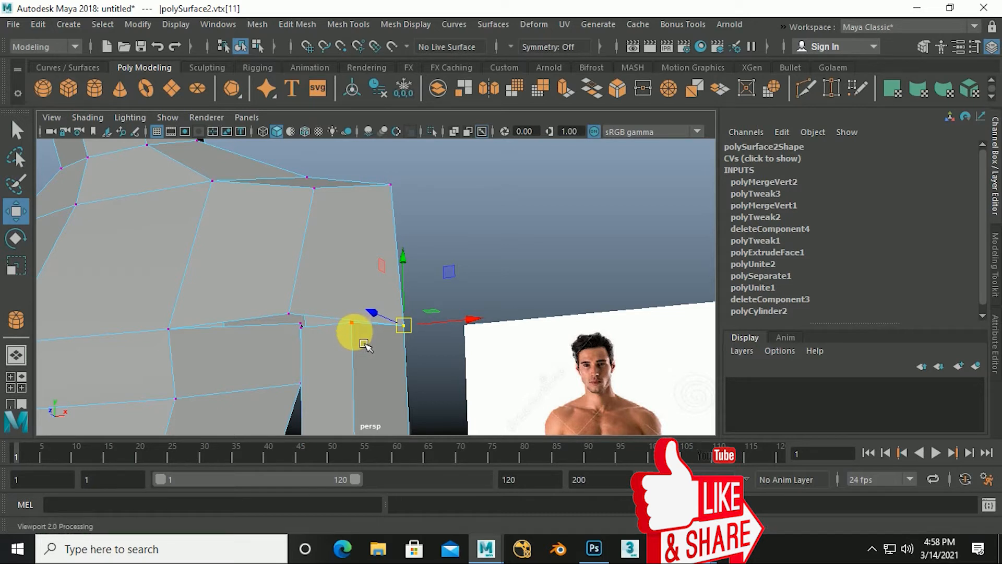
{"action": "left_click", "coordinate": [292, 315], "text": "shift"}
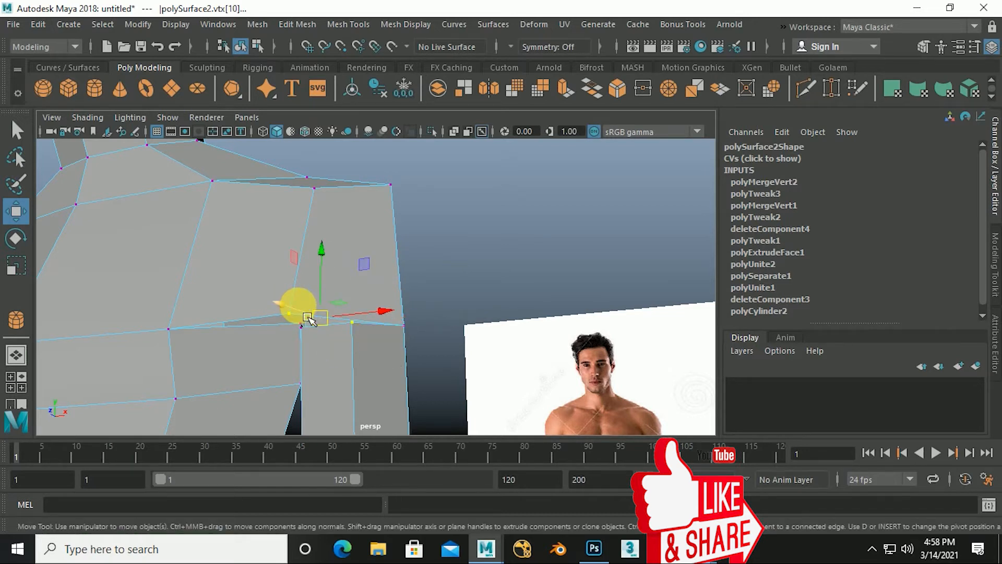
{"action": "key", "text": "g"}
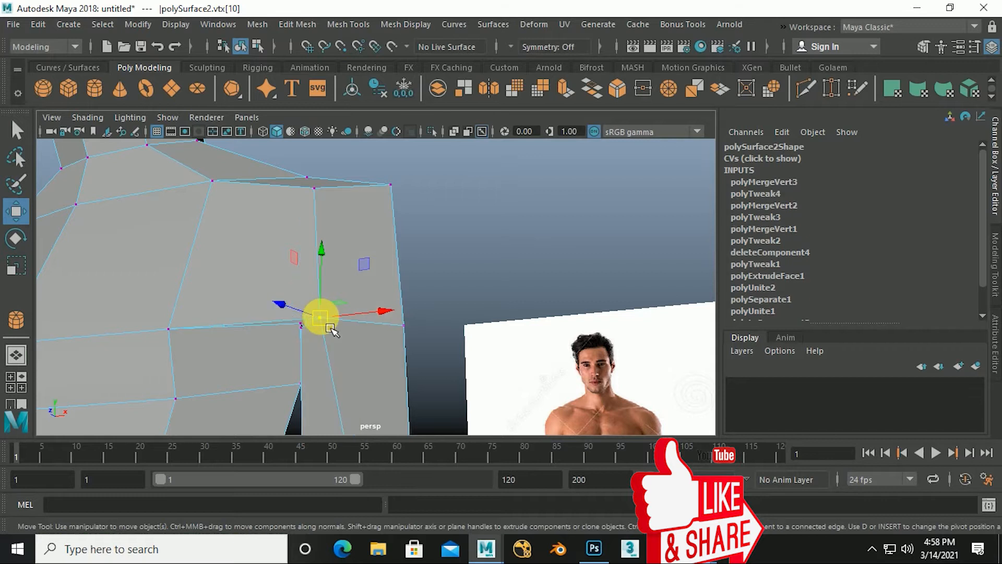
Examine the merged shoulder and armpit area from several angles for remaining gaps.
{"action": "scroll", "coordinate": [368, 351], "scroll_direction": "down", "scroll_amount": 3}
{"action": "left_click_drag", "start_coordinate": [407, 358], "coordinate": [291, 380], "text": "alt"}
{"action": "left_click_drag", "start_coordinate": [340, 347], "coordinate": [291, 347], "text": "alt"}
{"action": "scroll", "coordinate": [389, 343], "scroll_direction": "up", "scroll_amount": 4}
{"action": "left_click_drag", "start_coordinate": [420, 298], "coordinate": [480, 334], "text": "alt"}
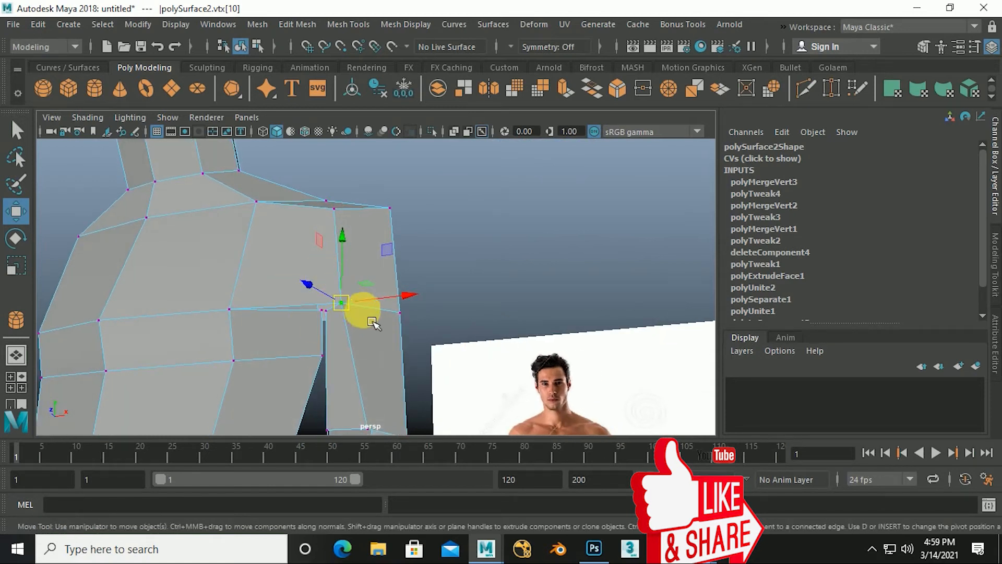
{"action": "scroll", "coordinate": [372, 323], "scroll_direction": "up", "scroll_amount": 2}
{"action": "scroll", "coordinate": [362, 327], "scroll_direction": "down", "scroll_amount": 3}
{"action": "middle_click_drag", "start_coordinate": [362, 327], "coordinate": [463, 301], "text": "alt"}
{"action": "left_click_drag", "start_coordinate": [457, 318], "coordinate": [464, 309], "text": "alt"}
{"action": "right_click_drag", "start_coordinate": [374, 250], "coordinate": [410, 167]}
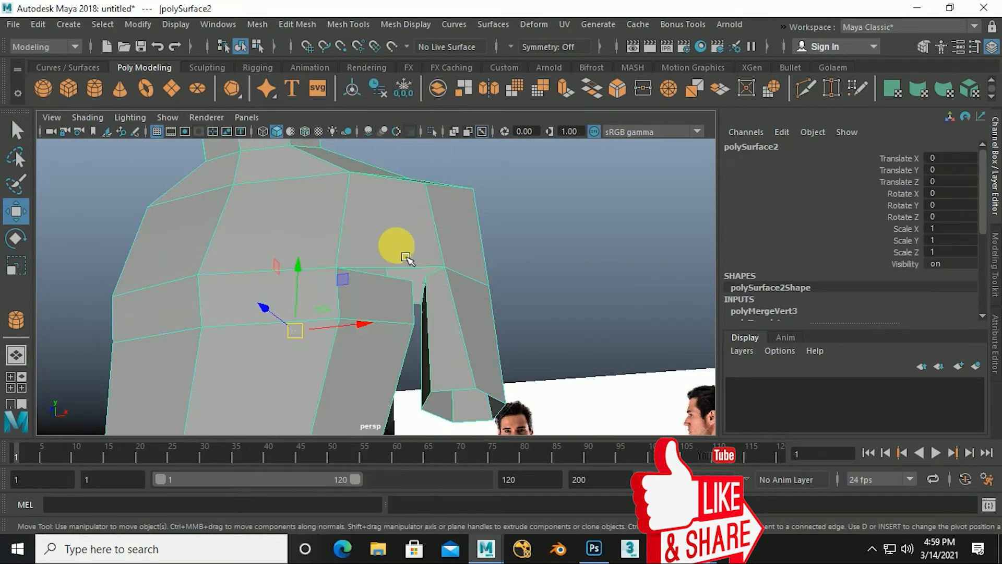
Shift the torso's short border edge below the armpit slightly inward, away from the arm.
{"action": "left_click_drag", "start_coordinate": [424, 228], "coordinate": [400, 328], "text": "alt"}
{"action": "right_click_drag", "start_coordinate": [391, 309], "coordinate": [390, 83]}
{"action": "mouse_move", "coordinate": [418, 271]}
{"action": "left_mouse_down", "text": "alt"}
{"action": "mouse_move", "coordinate": [428, 251]}
{"action": "mouse_move", "coordinate": [410, 305]}
{"action": "mouse_move", "coordinate": [421, 280]}
{"action": "mouse_move", "coordinate": [438, 306]}
{"action": "left_mouse_up", "text": "alt"}
{"action": "scroll", "coordinate": [419, 293], "scroll_direction": "up", "scroll_amount": 5}
{"action": "left_click", "coordinate": [449, 252]}
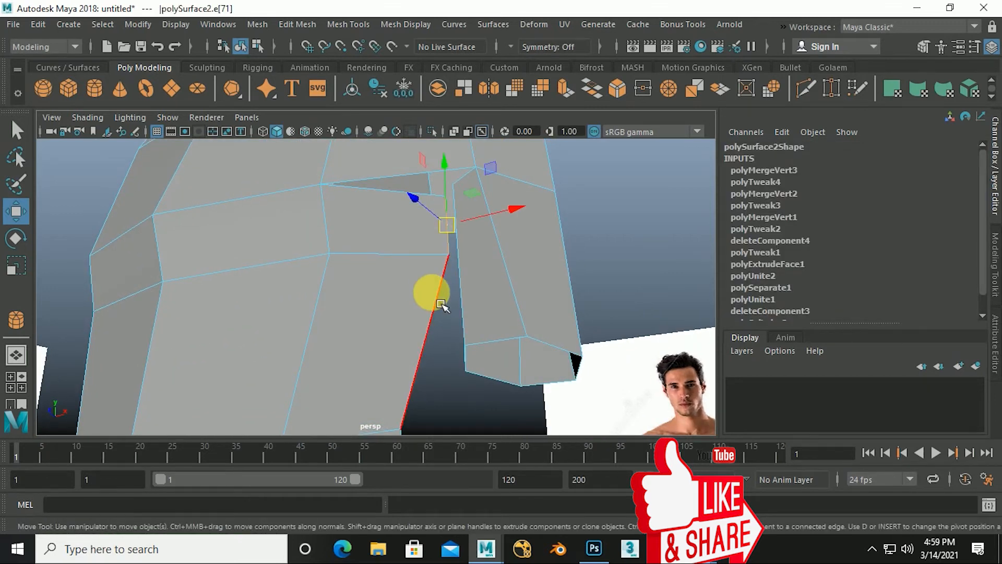
{"action": "left_click_drag", "start_coordinate": [465, 250], "coordinate": [447, 342], "text": "alt"}
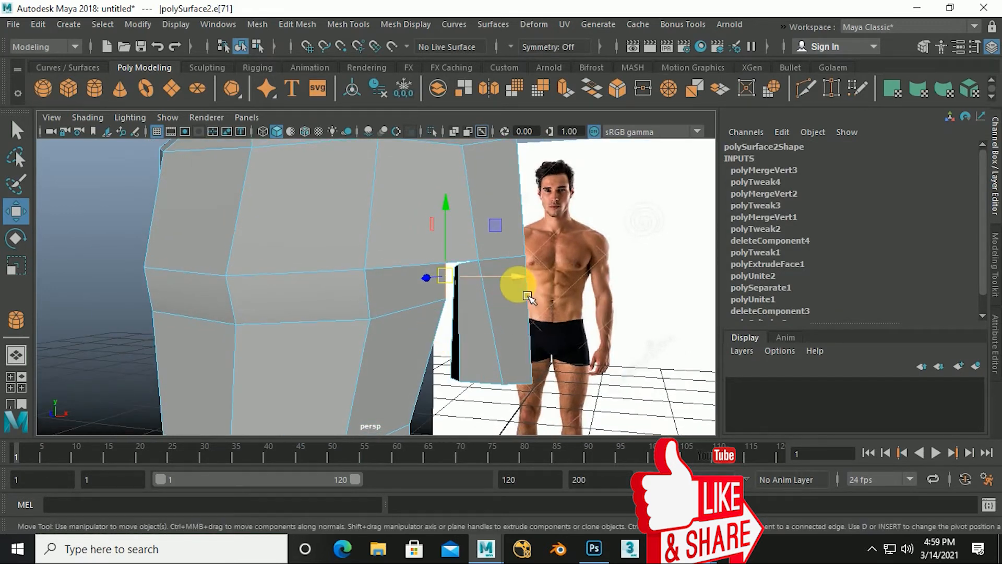
{"action": "left_click_drag", "start_coordinate": [528, 298], "coordinate": [521, 299]}
Try to insert a vertical edge loop along the torso's side panel beneath the armpit.
{"action": "left_click_drag", "start_coordinate": [471, 337], "coordinate": [440, 306], "text": "alt"}
{"action": "left_click_drag", "start_coordinate": [423, 209], "coordinate": [455, 330]}
{"action": "left_click_drag", "start_coordinate": [433, 254], "coordinate": [439, 371], "text": "alt"}
{"action": "left_click", "coordinate": [441, 349]}
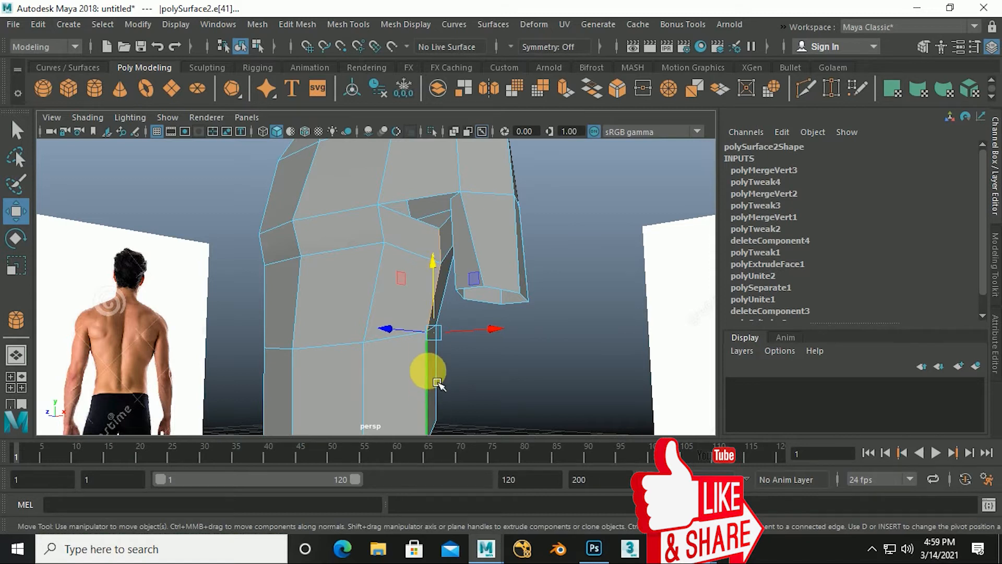
{"action": "left_click", "coordinate": [348, 24]}
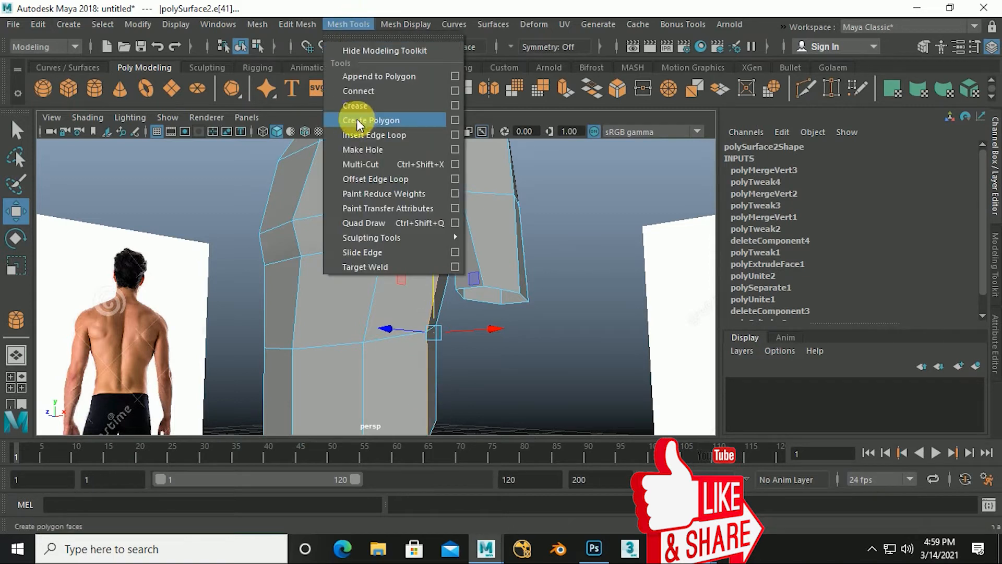
{"action": "left_click", "coordinate": [393, 136]}
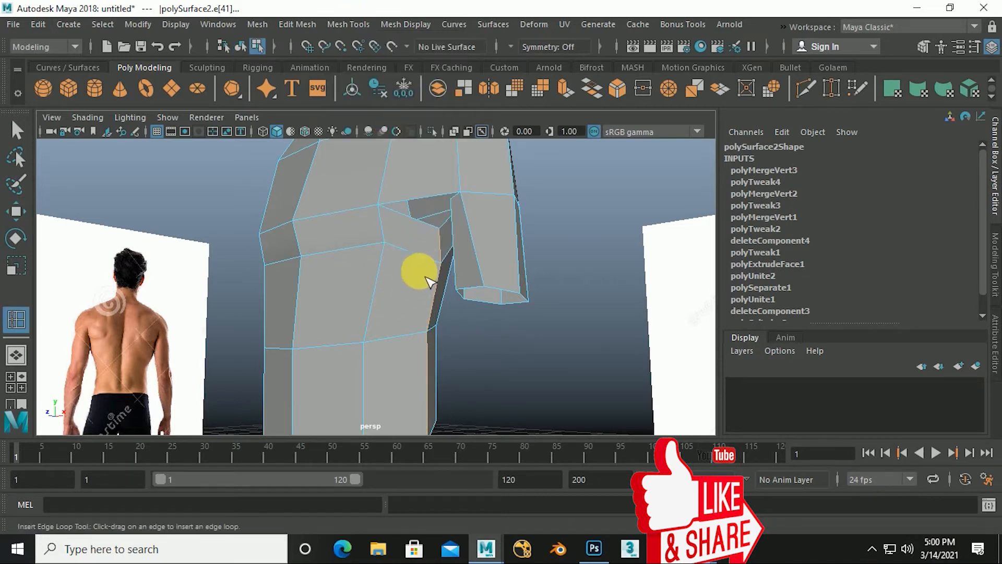
{"action": "left_click_drag", "start_coordinate": [432, 265], "coordinate": [426, 267]}
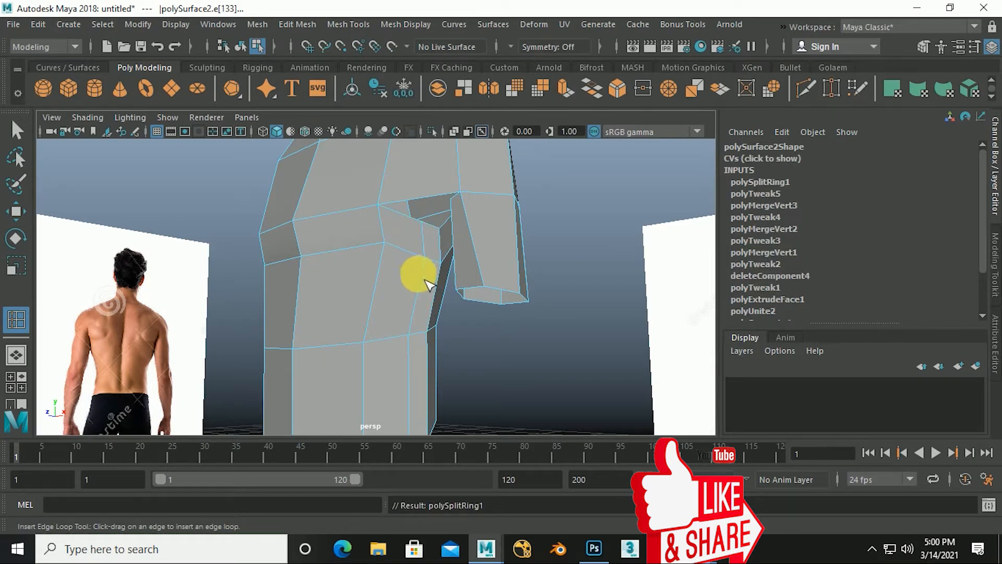
{"action": "key", "text": "w"}
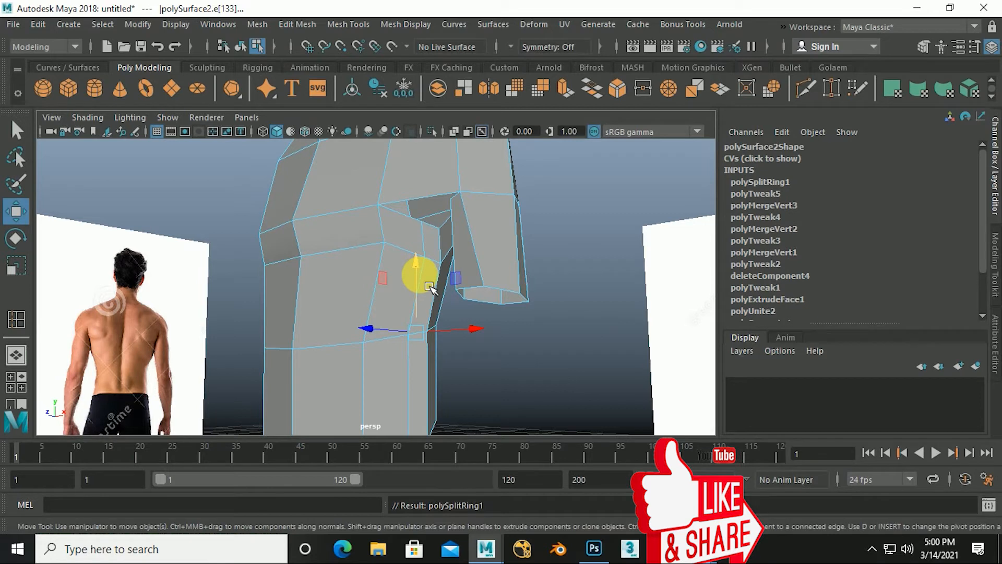
{"action": "key", "text": "ctrl+z"}
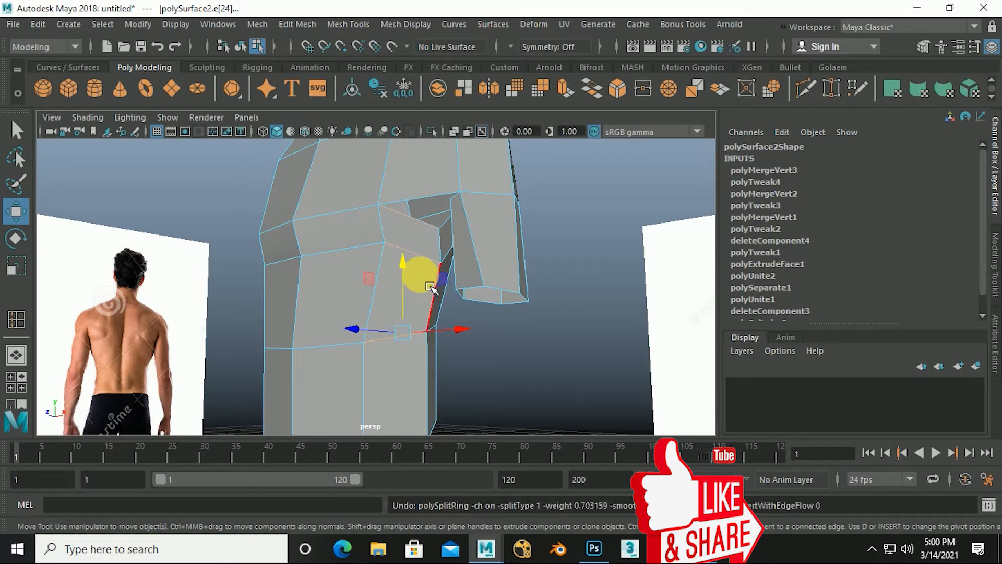
Bevel the vertical edge line down the torso's side below the armpit with a width of 0.5 and 1 segment.
{"action": "left_click", "coordinate": [443, 323]}
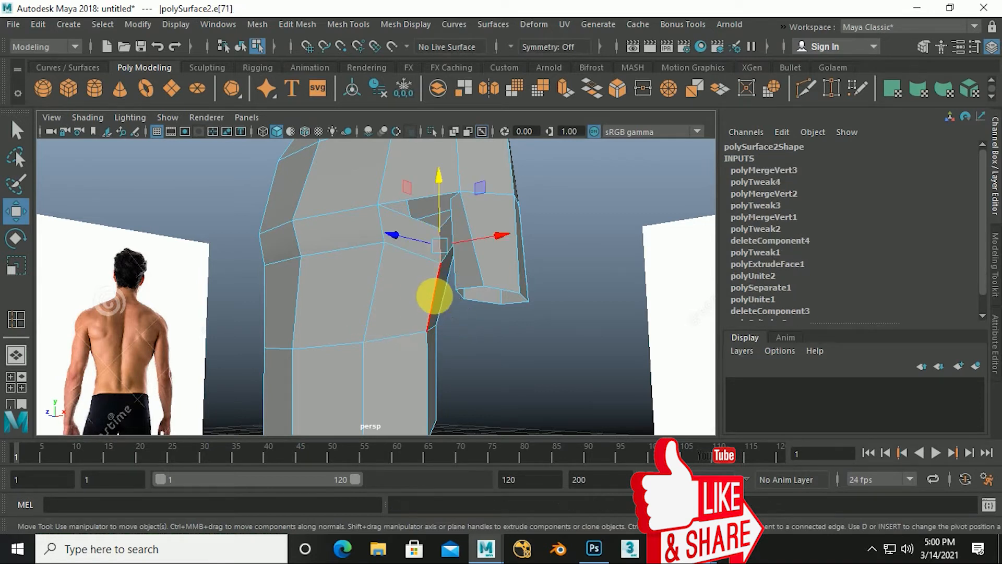
{"action": "left_click", "coordinate": [437, 300], "text": "shift"}
{"action": "left_click", "coordinate": [431, 353], "text": "shift"}
{"action": "left_click_drag", "start_coordinate": [431, 352], "coordinate": [439, 330], "text": "alt"}
{"action": "left_click", "coordinate": [259, 25]}
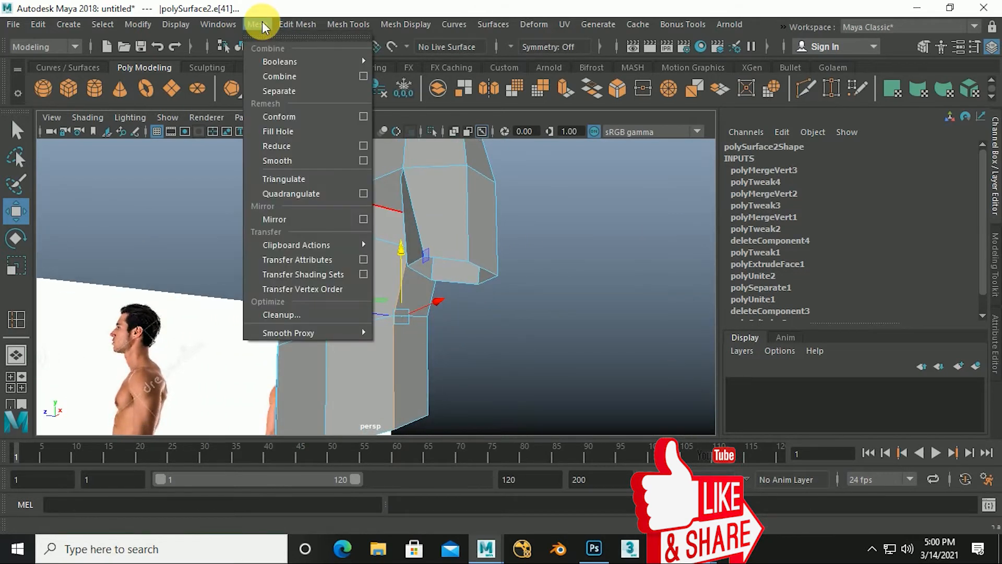
{"action": "mouse_move", "coordinate": [289, 24]}
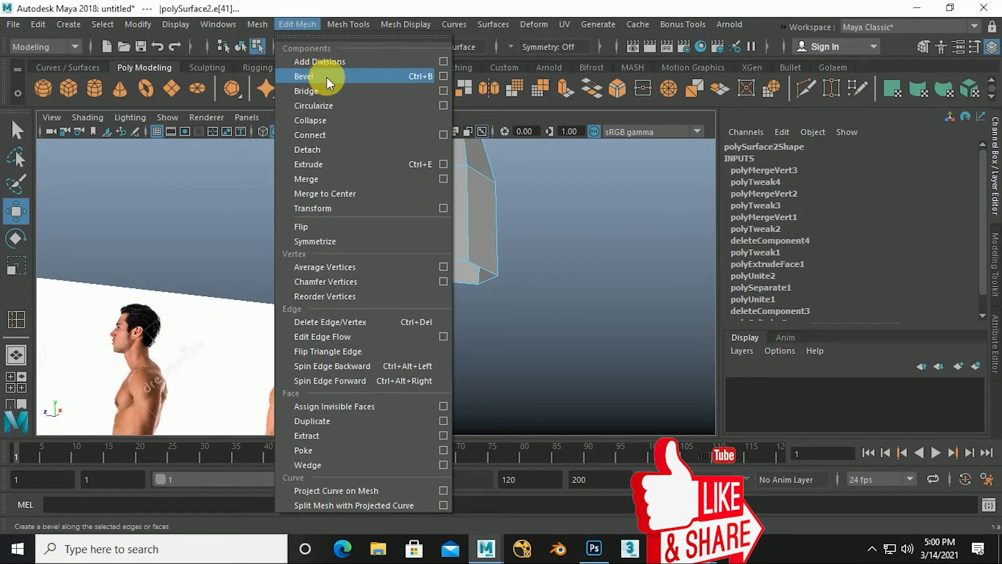
{"action": "left_click", "coordinate": [442, 76]}
{"action": "left_click_drag", "start_coordinate": [729, 145], "coordinate": [741, 140]}
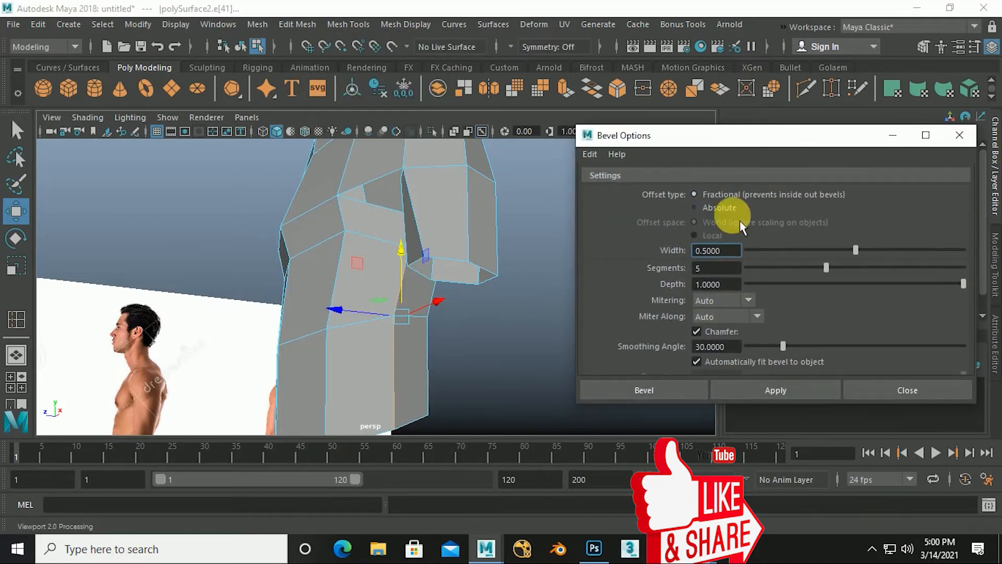
{"action": "left_click_drag", "start_coordinate": [831, 275], "coordinate": [782, 274]}
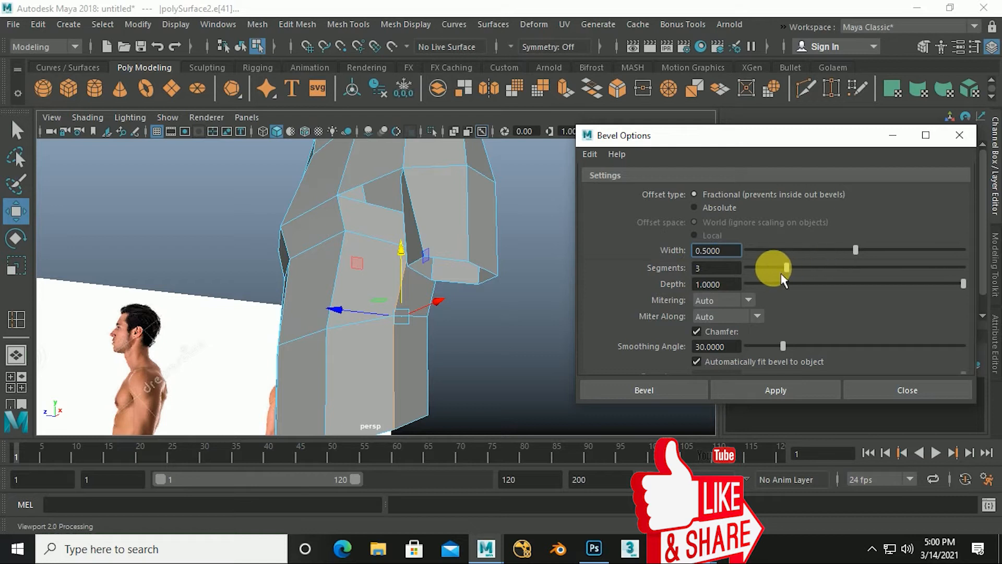
{"action": "left_click", "coordinate": [676, 395]}
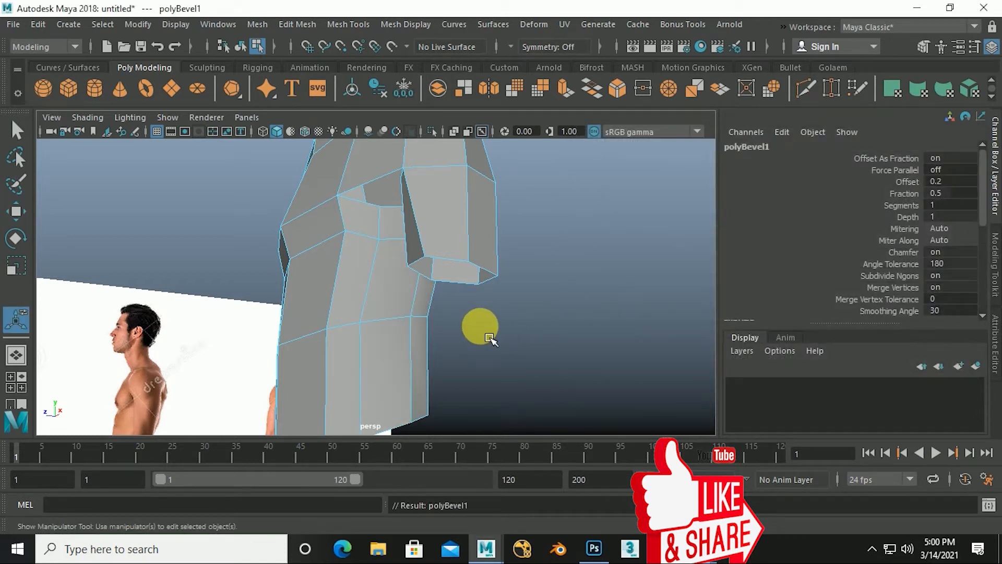
Select the bevelled vertical edges on one side of the torso below the armpit and move them along the Z axis.
{"action": "mouse_move", "coordinate": [405, 329]}
{"action": "left_mouse_down", "text": "alt"}
{"action": "mouse_move", "coordinate": [420, 342]}
{"action": "mouse_move", "coordinate": [402, 331]}
{"action": "left_mouse_up", "text": "alt"}
{"action": "left_click_drag", "start_coordinate": [410, 287], "coordinate": [425, 318], "text": "alt"}
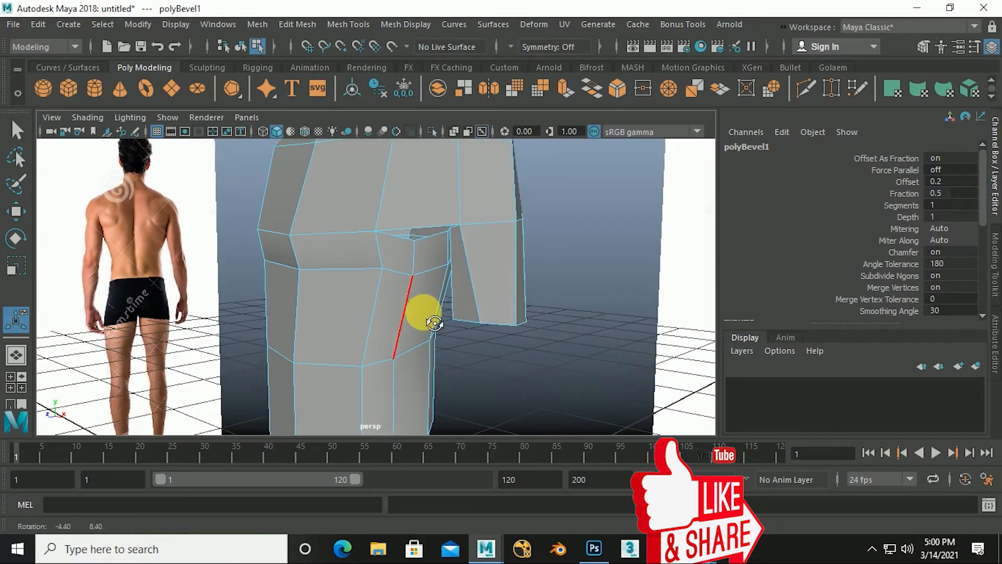
{"action": "left_click", "coordinate": [432, 268]}
{"action": "left_click_drag", "start_coordinate": [431, 282], "coordinate": [428, 319], "text": "alt"}
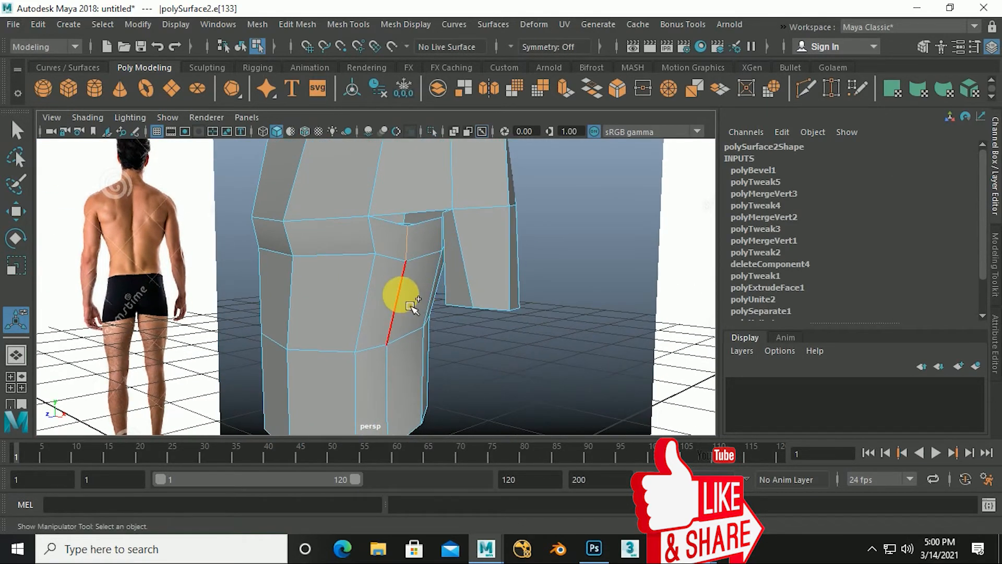
{"action": "left_click", "coordinate": [412, 307], "text": "shift"}
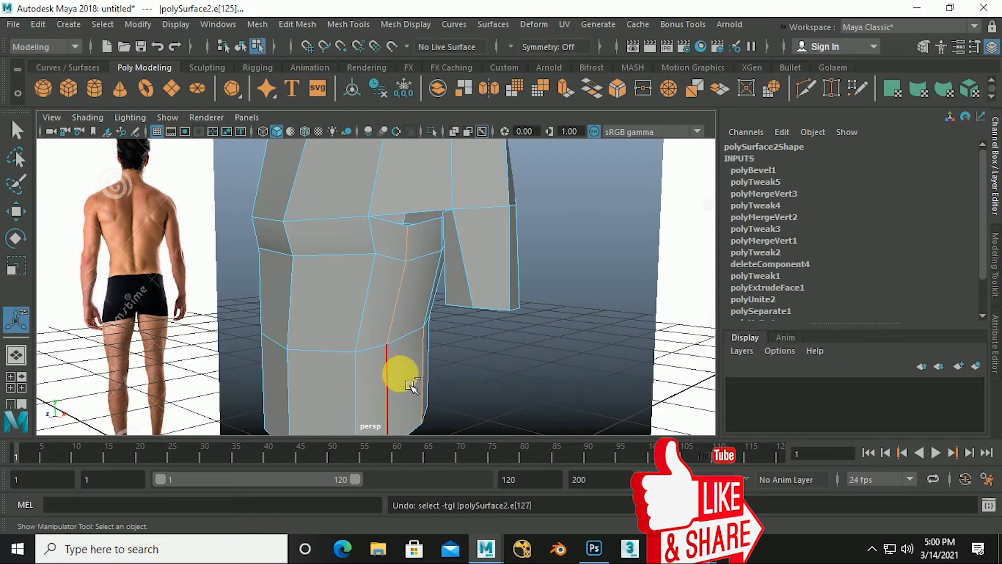
{"action": "scroll", "coordinate": [406, 394], "scroll_direction": "down", "scroll_amount": 3}
{"action": "left_click_drag", "start_coordinate": [411, 372], "coordinate": [346, 391], "text": "alt"}
{"action": "key", "text": "w"}
{"action": "left_click_drag", "start_coordinate": [346, 391], "coordinate": [406, 357], "text": "alt"}
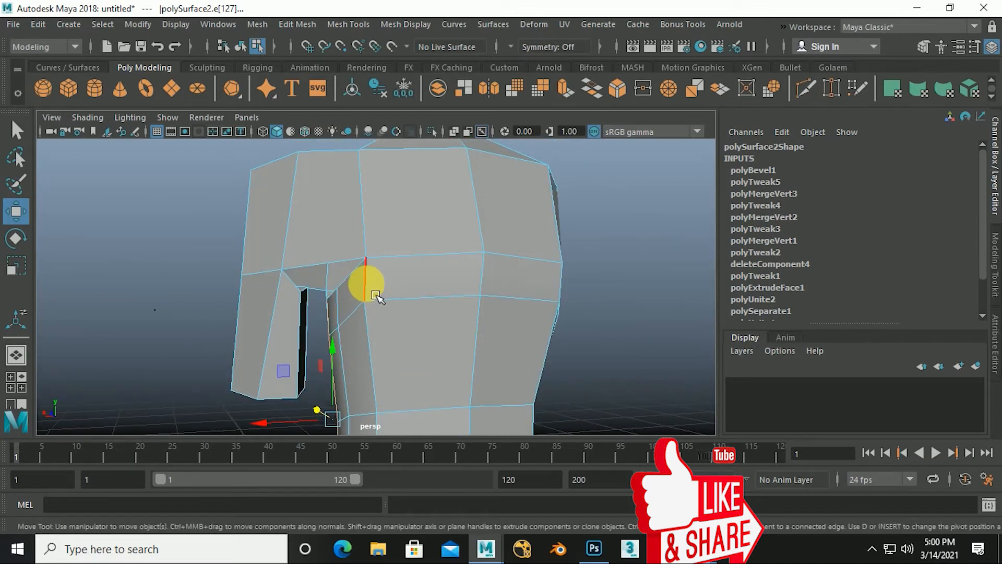
{"action": "left_click_drag", "start_coordinate": [371, 306], "coordinate": [387, 327], "text": "alt"}
{"action": "left_click_drag", "start_coordinate": [395, 360], "coordinate": [318, 345], "text": "alt"}
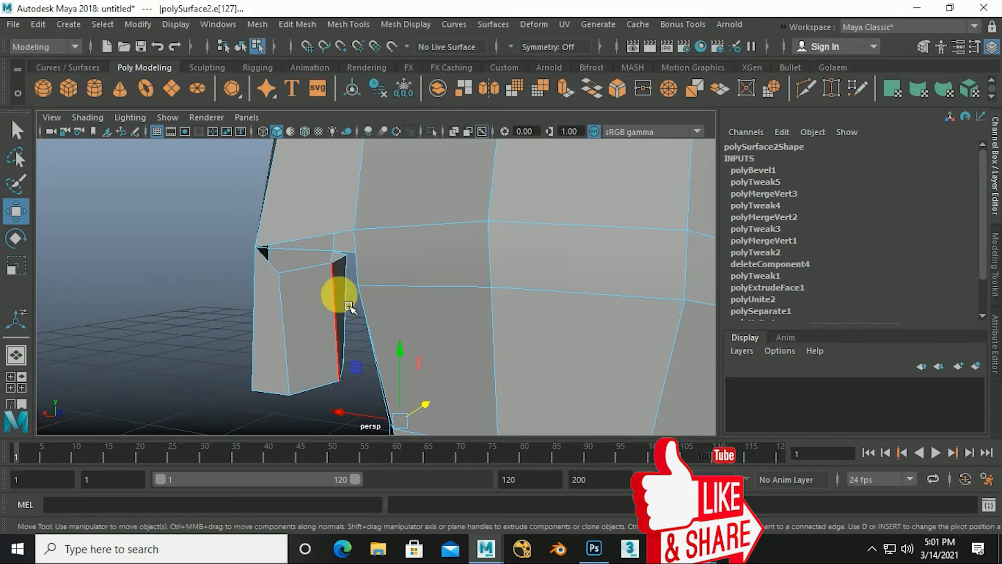
{"action": "right_click_drag", "start_coordinate": [302, 302], "coordinate": [305, 172]}
{"action": "left_click", "coordinate": [324, 314]}
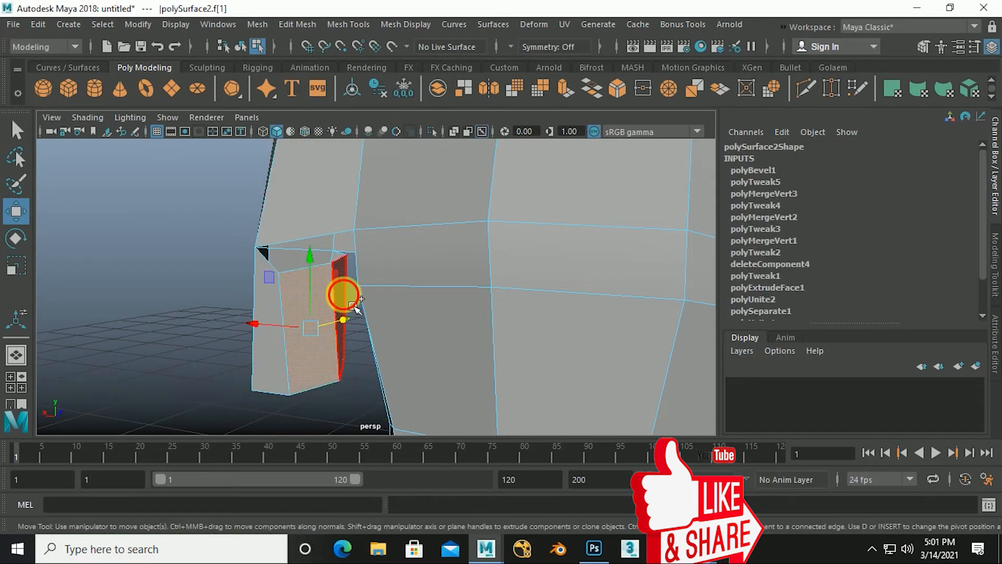
{"action": "left_click", "coordinate": [343, 295], "text": "shift"}
{"action": "left_click_drag", "start_coordinate": [336, 329], "coordinate": [488, 280], "text": "alt"}
{"action": "left_click", "coordinate": [342, 324], "text": "shift"}
{"action": "left_click_drag", "start_coordinate": [342, 323], "coordinate": [385, 364], "text": "alt"}
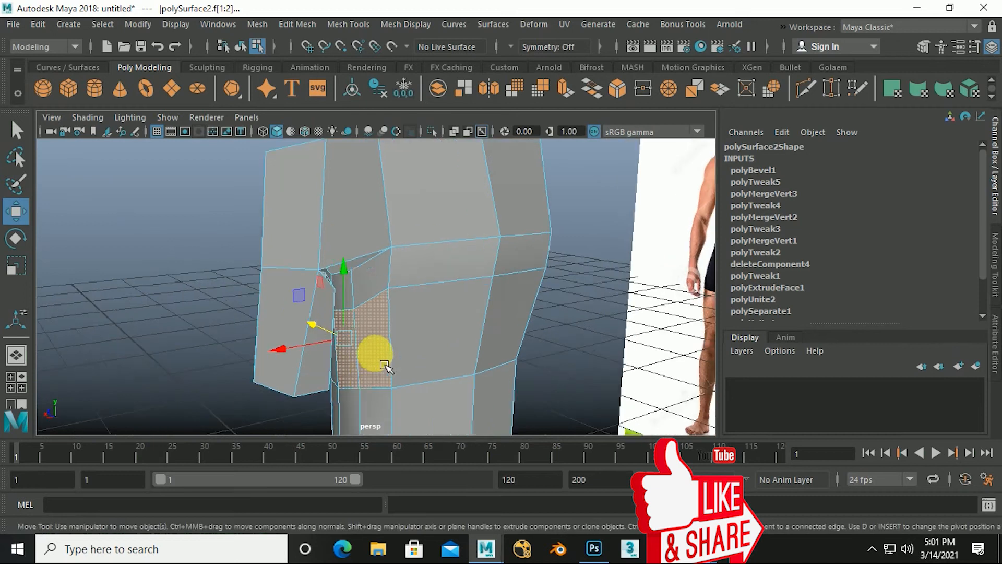
{"action": "left_click", "coordinate": [359, 310]}
{"action": "left_click", "coordinate": [360, 310], "text": "shift"}
{"action": "left_click_drag", "start_coordinate": [365, 313], "coordinate": [329, 333], "text": "alt"}
{"action": "left_click", "coordinate": [338, 344]}
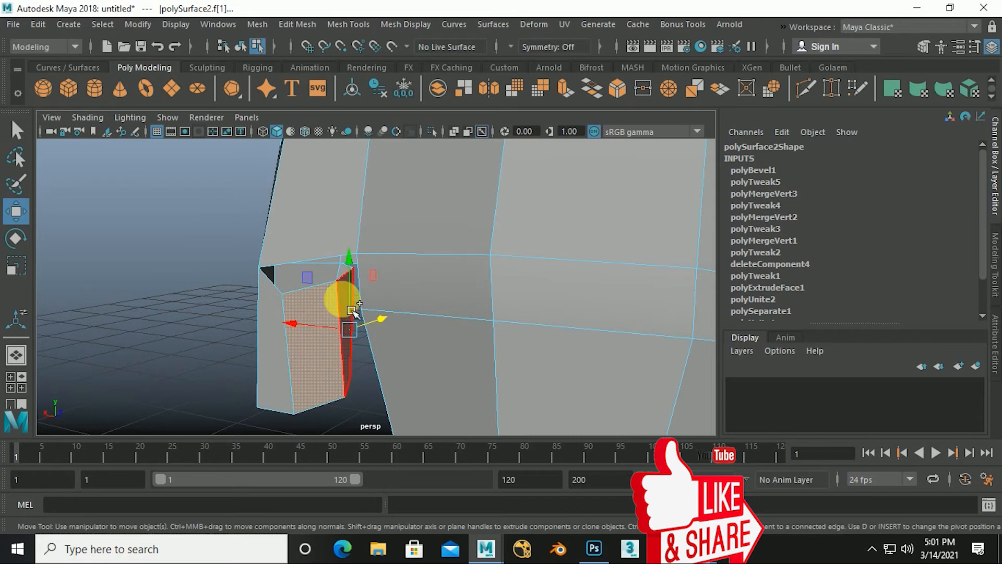
{"action": "left_click", "coordinate": [353, 311], "text": "shift"}
{"action": "left_click_drag", "start_coordinate": [260, 326], "coordinate": [375, 368], "text": "alt"}
Bridge the open border edges on the underside of the arm with the matching border edges at the torso's armpit.
{"action": "right_click_drag", "start_coordinate": [378, 126], "coordinate": [365, 149]}
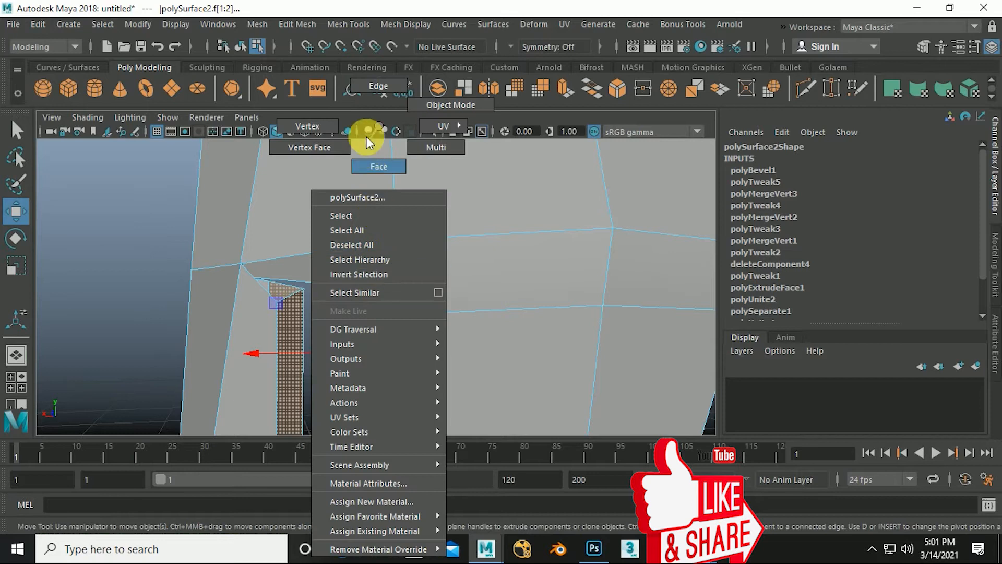
{"action": "right_click_drag", "start_coordinate": [383, 83], "coordinate": [384, 83]}
{"action": "left_click", "coordinate": [397, 301]}
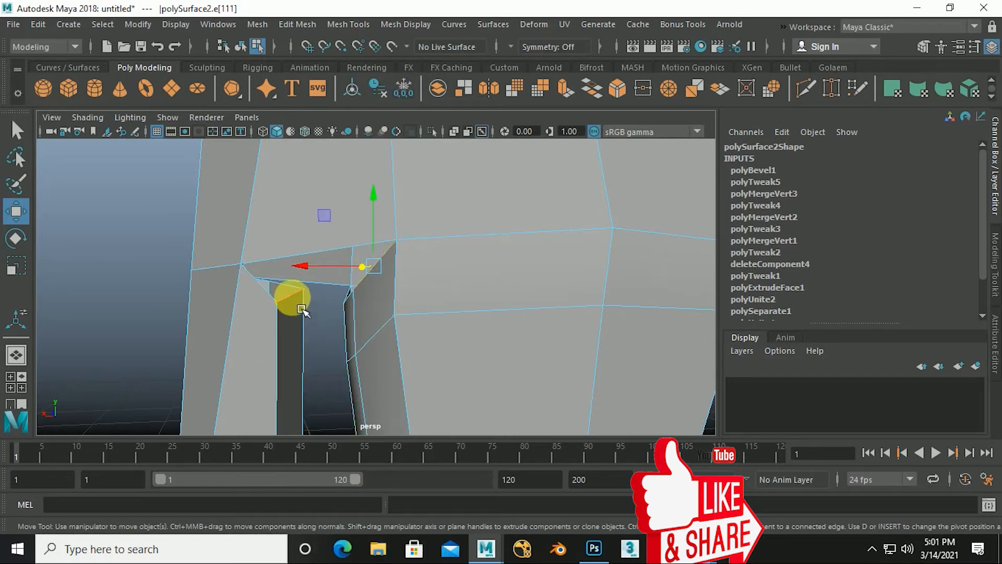
{"action": "left_click", "coordinate": [272, 301]}
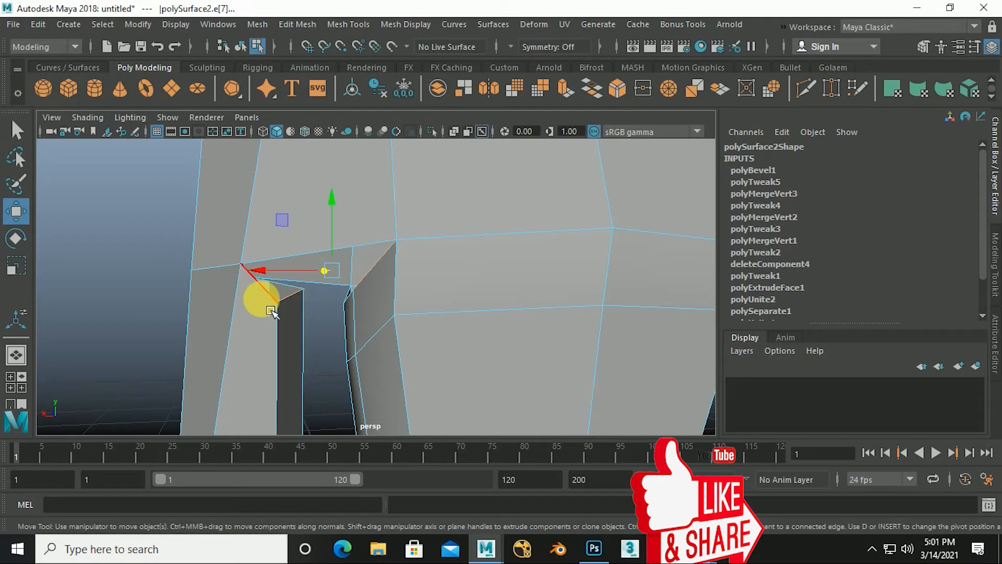
{"action": "left_click_drag", "start_coordinate": [318, 331], "coordinate": [310, 329], "text": "alt"}
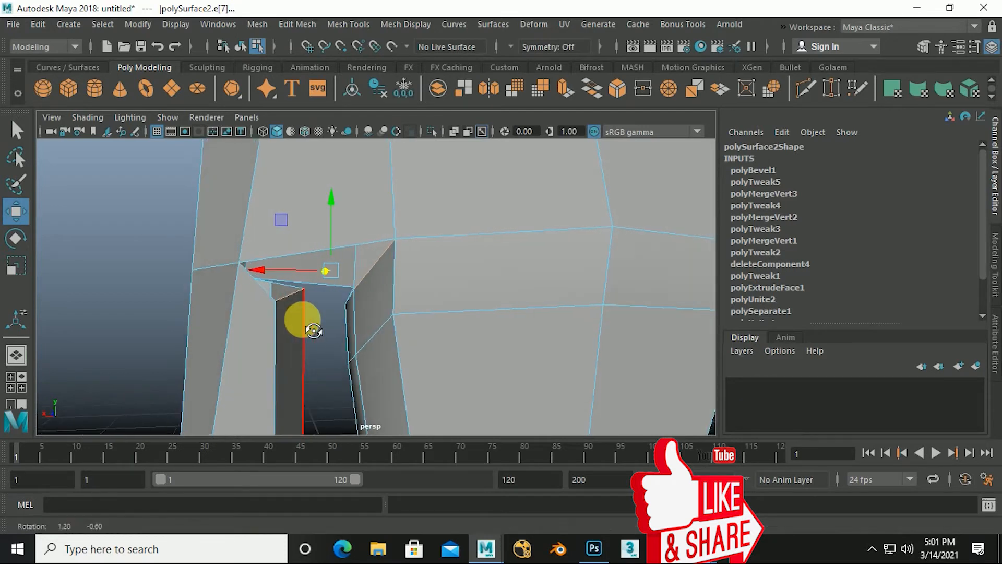
{"action": "left_click_drag", "start_coordinate": [370, 310], "coordinate": [362, 280], "text": "alt"}
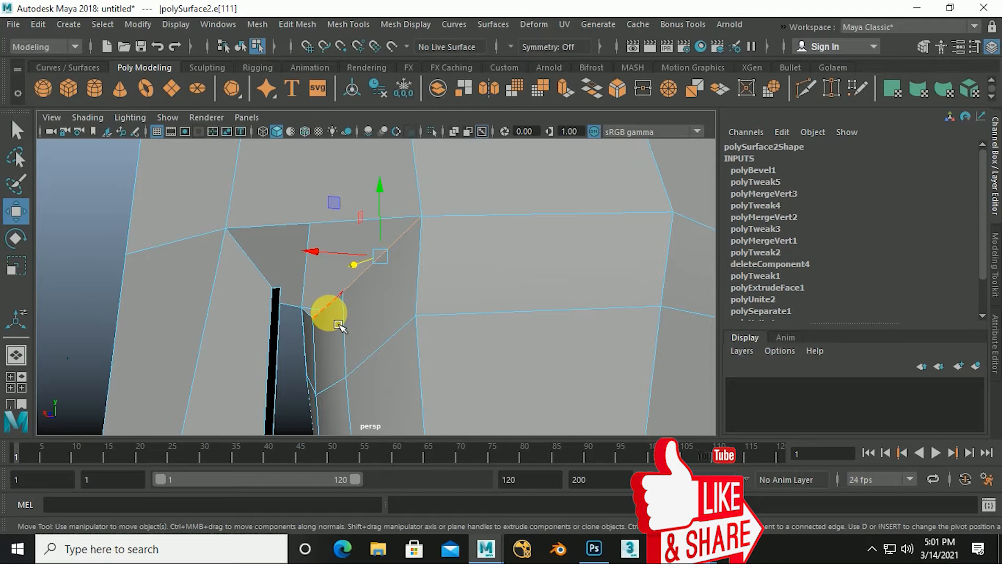
{"action": "left_click_drag", "start_coordinate": [340, 326], "coordinate": [291, 360], "text": "alt"}
{"action": "left_click", "coordinate": [289, 348]}
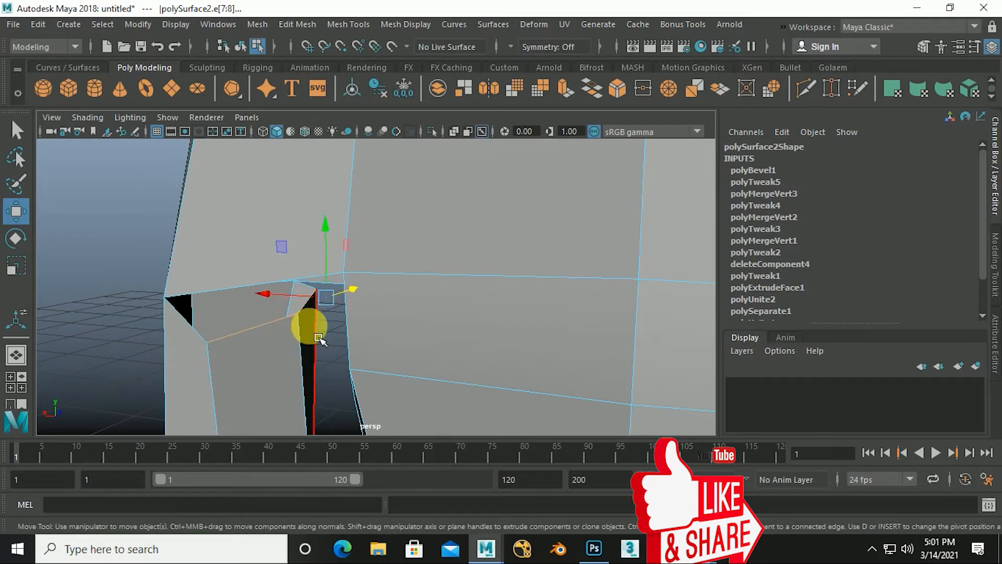
{"action": "scroll", "coordinate": [310, 326], "scroll_direction": "down", "scroll_amount": 10}
{"action": "left_click_drag", "start_coordinate": [287, 331], "coordinate": [528, 358], "text": "alt"}
{"action": "left_click_drag", "start_coordinate": [344, 359], "coordinate": [503, 355], "text": "alt"}
{"action": "scroll", "coordinate": [437, 350], "scroll_direction": "up", "scroll_amount": 10}
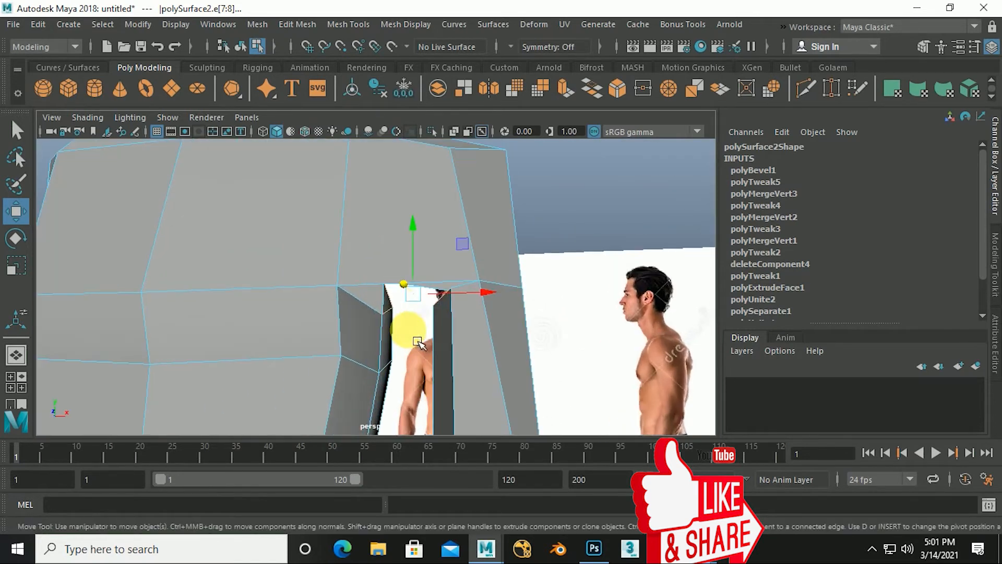
{"action": "scroll", "coordinate": [511, 308], "scroll_direction": "up", "scroll_amount": 4}
{"action": "left_click_drag", "start_coordinate": [510, 318], "coordinate": [486, 300], "text": "alt"}
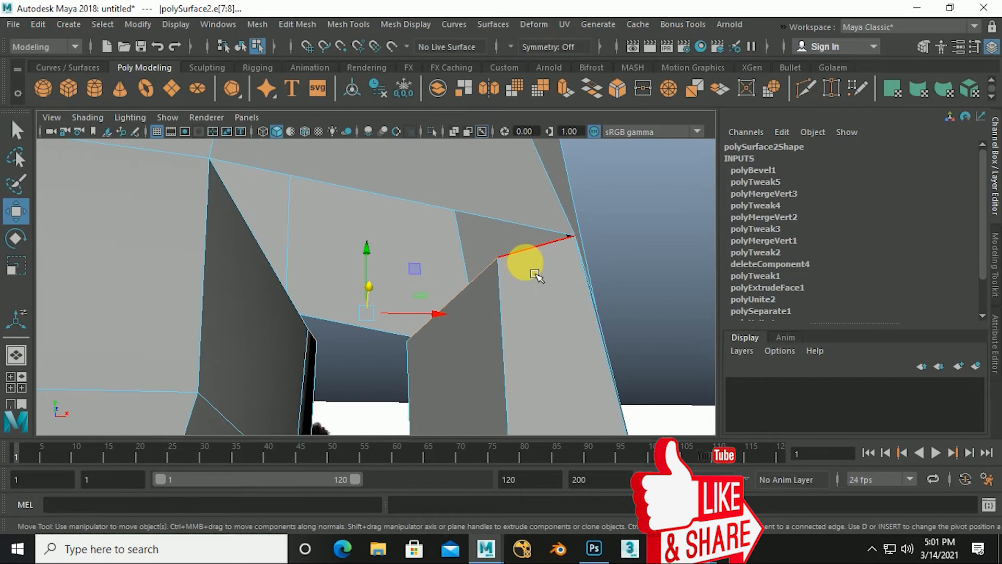
{"action": "left_click_drag", "start_coordinate": [511, 293], "coordinate": [366, 314], "text": "alt"}
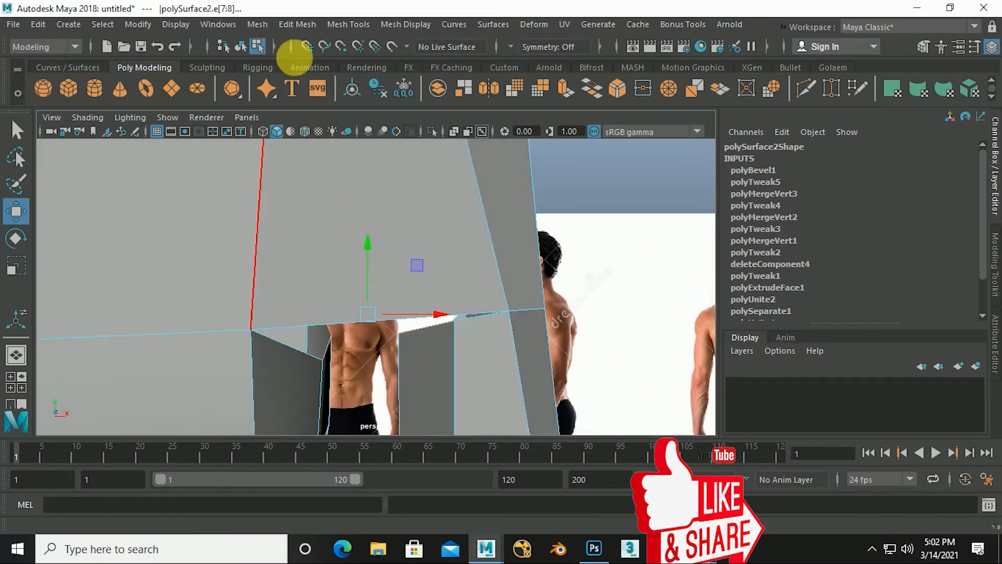
{"action": "left_click", "coordinate": [297, 24]}
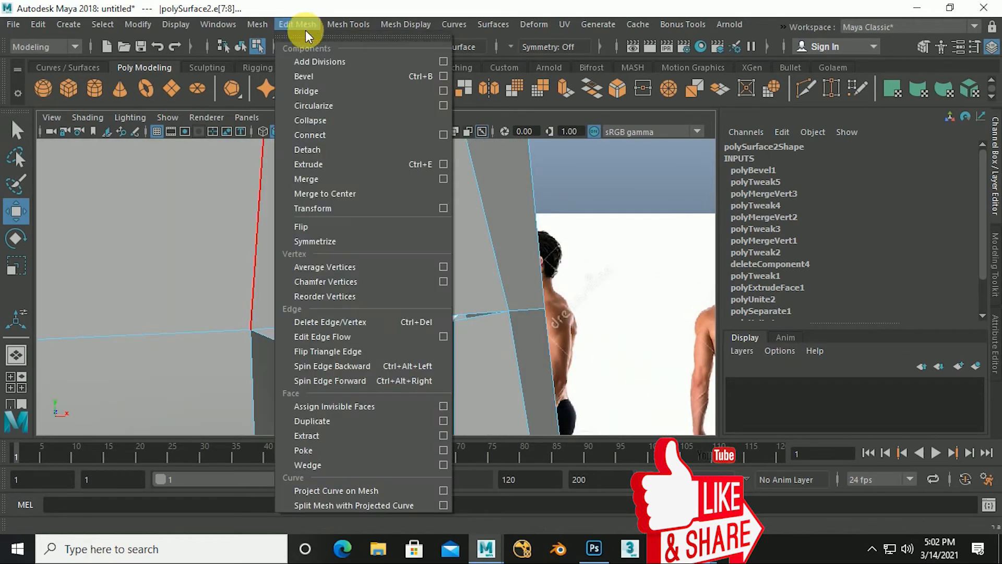
{"action": "left_click", "coordinate": [315, 92]}
Examine the bridged armpit from below, front and back, checking its faces and edges for remaining gaps.
{"action": "left_click_drag", "start_coordinate": [448, 339], "coordinate": [433, 314], "text": "alt"}
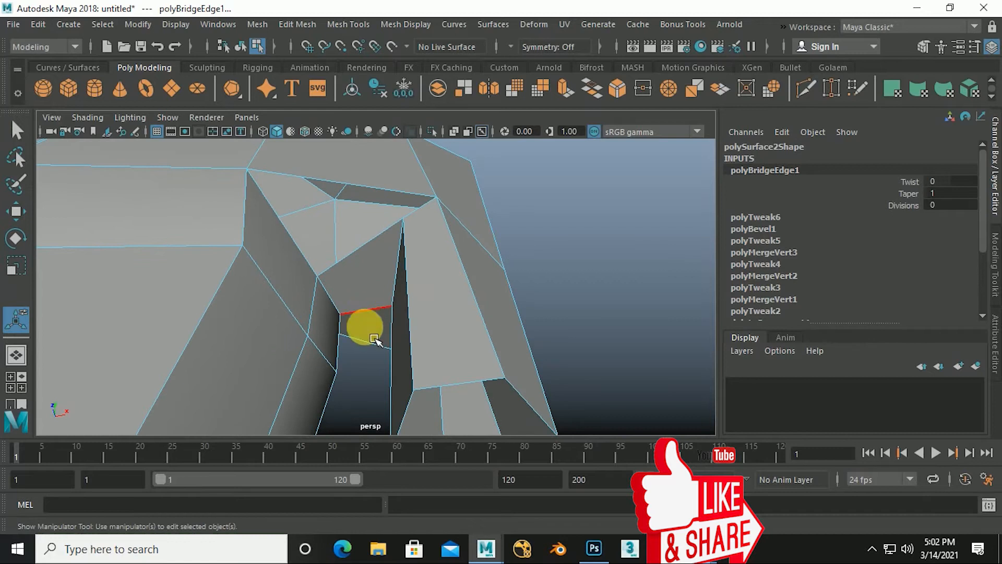
{"action": "left_click_drag", "start_coordinate": [389, 339], "coordinate": [463, 322], "text": "alt"}
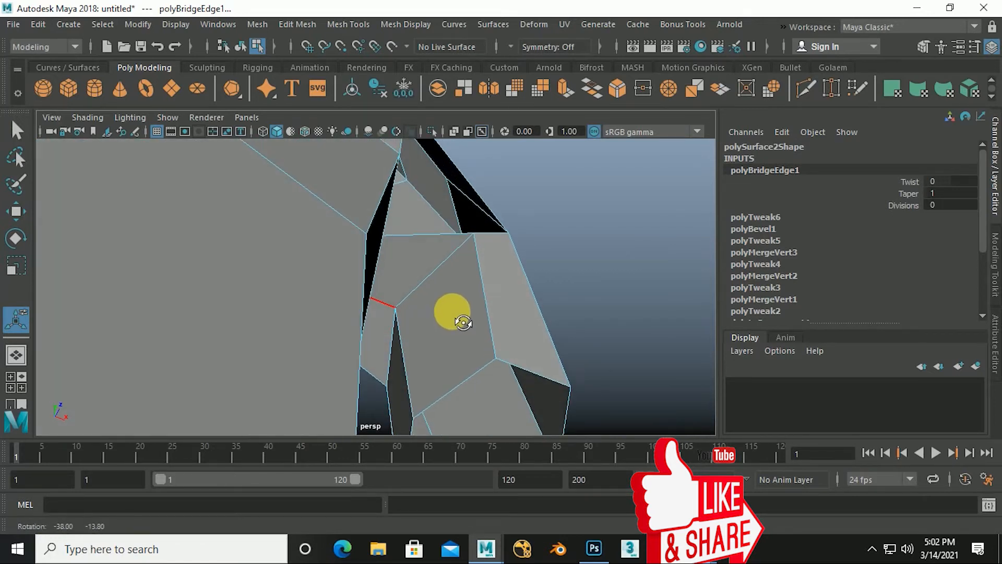
{"action": "left_click", "coordinate": [403, 383]}
{"action": "left_click_drag", "start_coordinate": [425, 347], "coordinate": [463, 329], "text": "alt"}
{"action": "left_click_drag", "start_coordinate": [399, 375], "coordinate": [380, 302]}
{"action": "right_click_drag", "start_coordinate": [389, 333], "coordinate": [383, 166]}
{"action": "left_click", "coordinate": [392, 306]}
{"action": "left_click_drag", "start_coordinate": [485, 317], "coordinate": [420, 316], "text": "alt"}
{"action": "left_click", "coordinate": [365, 342]}
{"action": "scroll", "coordinate": [407, 330], "scroll_direction": "up", "scroll_amount": 3}
{"action": "scroll", "coordinate": [389, 326], "scroll_direction": "up", "scroll_amount": 3}
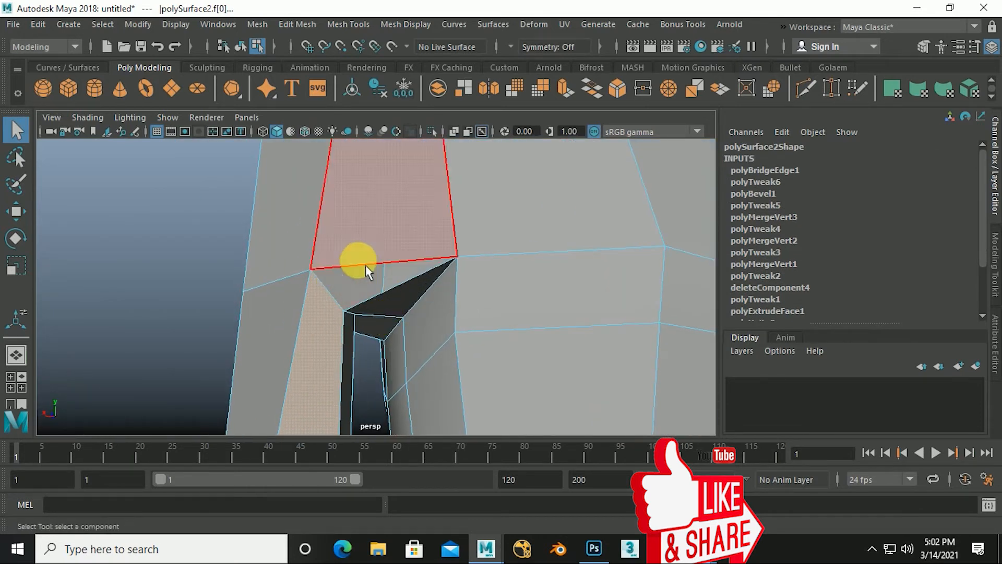
{"action": "scroll", "coordinate": [361, 297], "scroll_direction": "down", "scroll_amount": 5}
{"action": "left_click_drag", "start_coordinate": [487, 285], "coordinate": [410, 353], "text": "alt"}
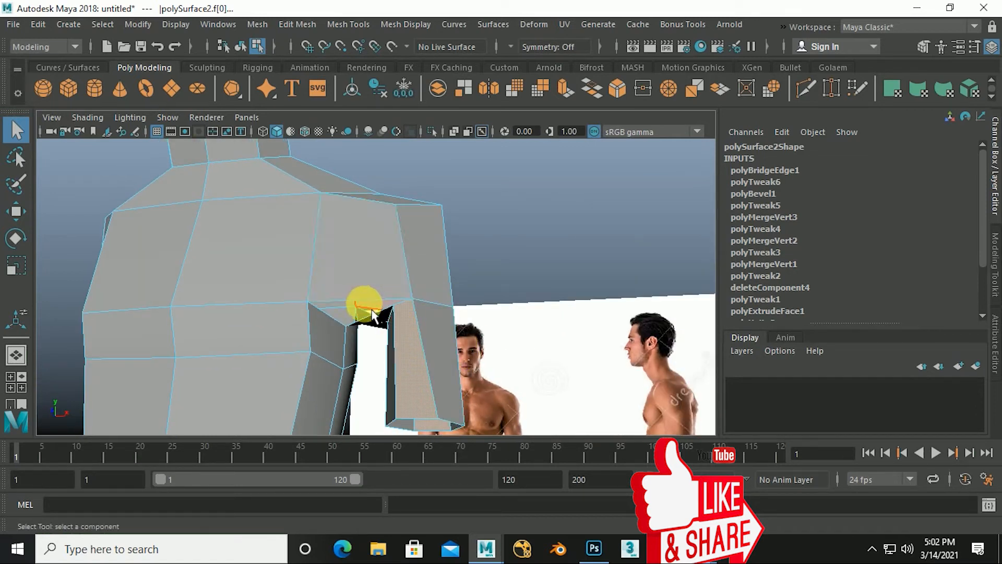
{"action": "right_click_drag", "start_coordinate": [361, 230], "coordinate": [359, 199]}
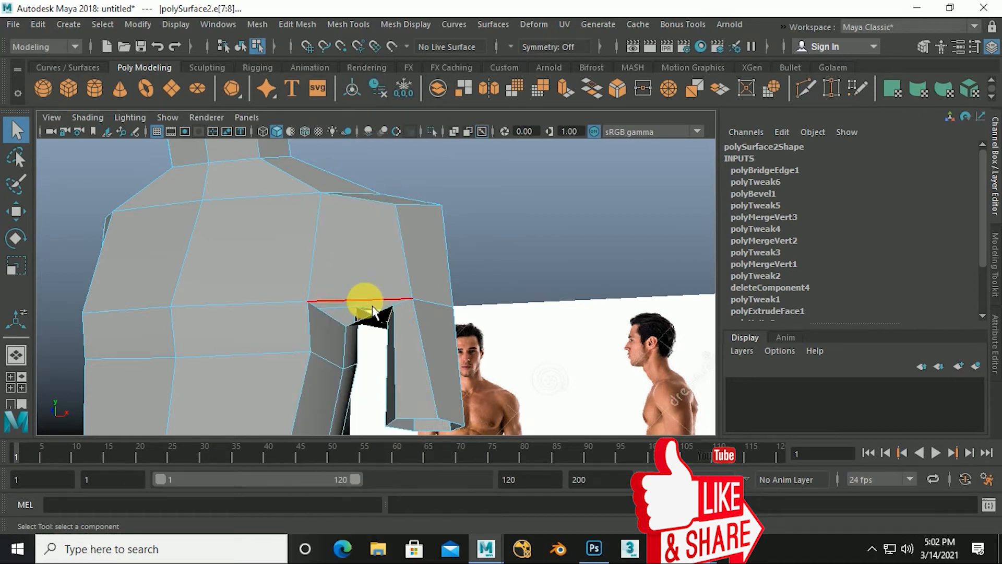
Insert a vertical edge loop around the shoulder, between the chest and the outer arm above the armpit.
{"action": "left_click", "coordinate": [348, 24]}
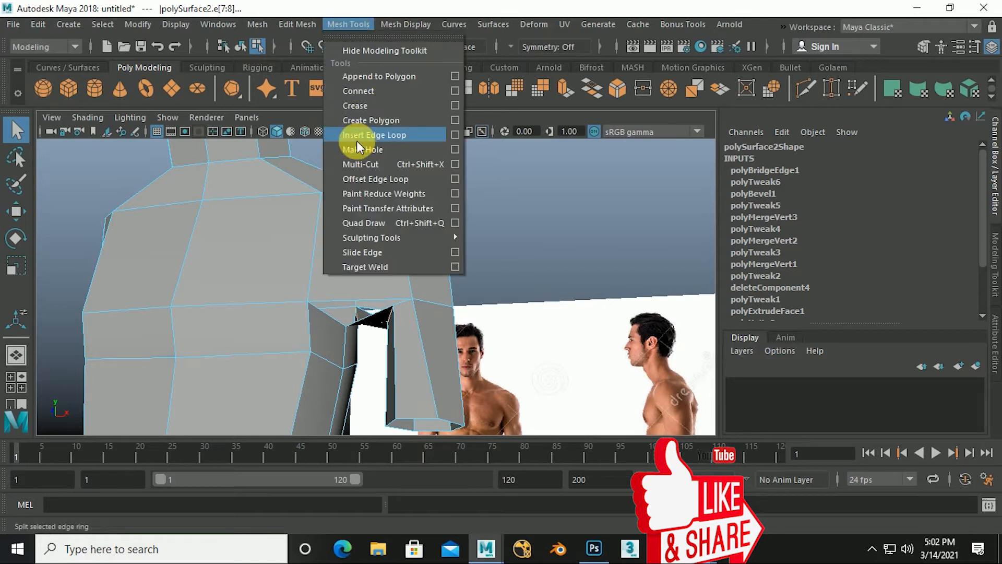
{"action": "left_click", "coordinate": [376, 137]}
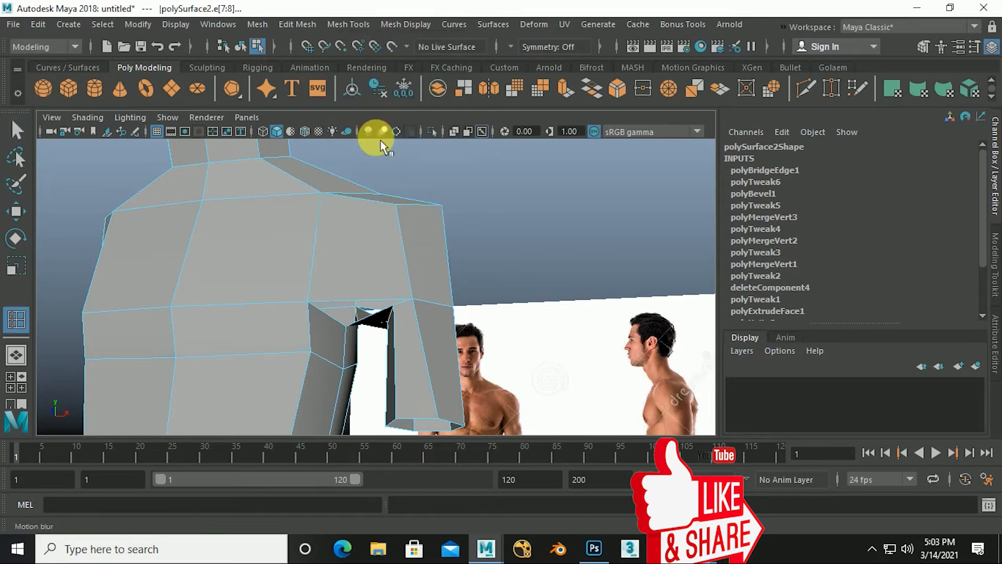
{"action": "left_click_drag", "start_coordinate": [365, 282], "coordinate": [372, 356], "text": "alt"}
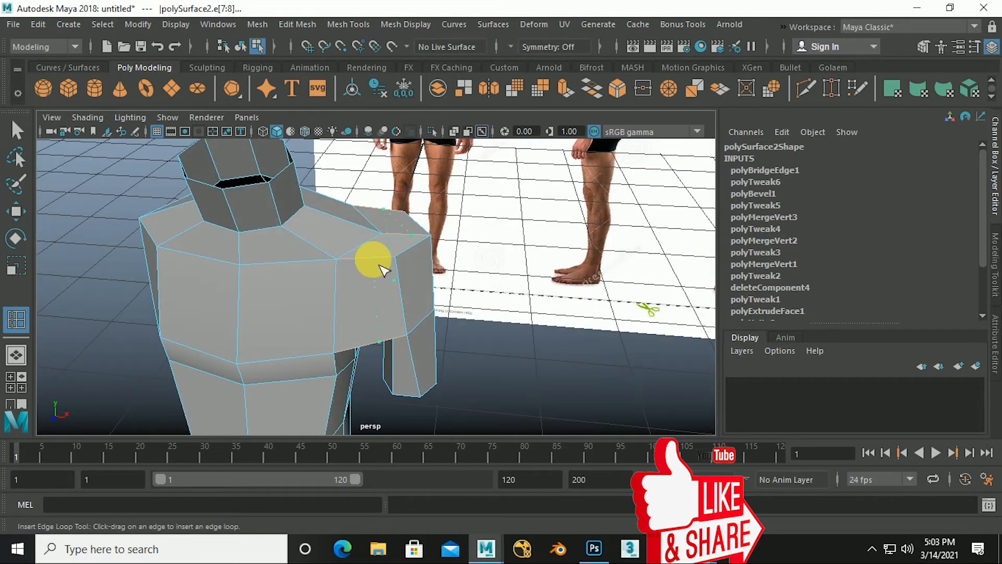
{"action": "left_click", "coordinate": [384, 269]}
{"action": "left_click_drag", "start_coordinate": [402, 253], "coordinate": [416, 287], "text": "alt"}
{"action": "key", "text": "w"}
{"action": "left_click_drag", "start_coordinate": [346, 343], "coordinate": [446, 357], "text": "alt"}
{"action": "scroll", "coordinate": [401, 286], "scroll_direction": "up", "scroll_amount": 5}
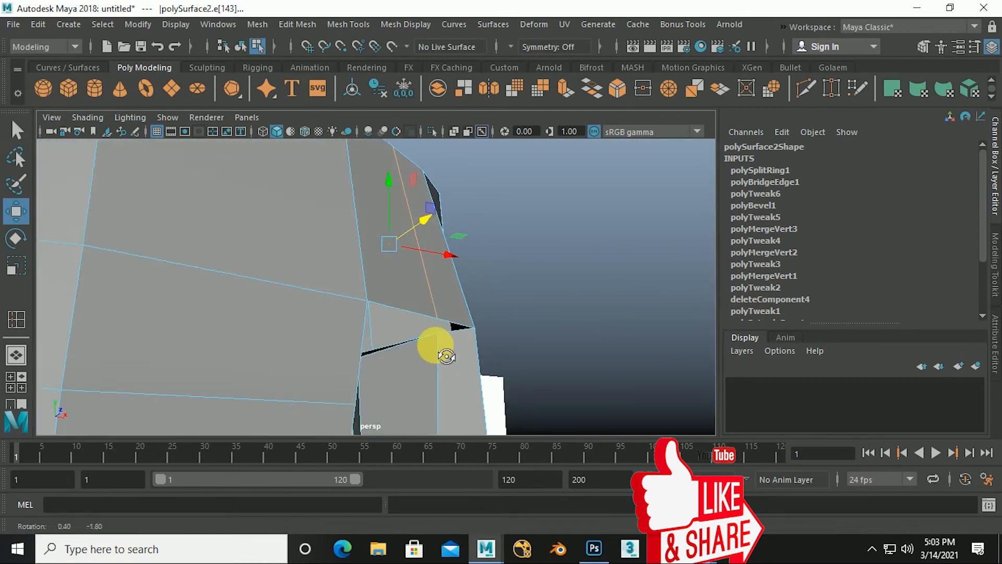
Merge the new edge loop's lower vertex with the arm's nearby top vertex on one side of the armpit.
{"action": "right_click_drag", "start_coordinate": [441, 341], "coordinate": [374, 116]}
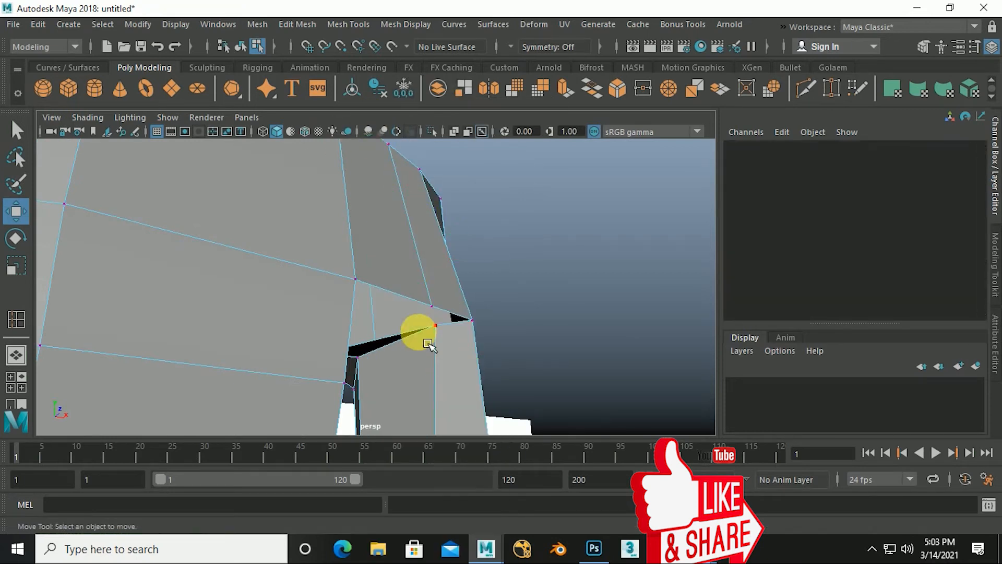
{"action": "mouse_move", "coordinate": [447, 351]}
{"action": "left_mouse_down", "text": "alt"}
{"action": "mouse_move", "coordinate": [439, 370]}
{"action": "mouse_move", "coordinate": [434, 339]}
{"action": "left_mouse_up", "text": "alt"}
{"action": "middle_click_drag", "start_coordinate": [434, 340], "coordinate": [422, 292], "text": "alt"}
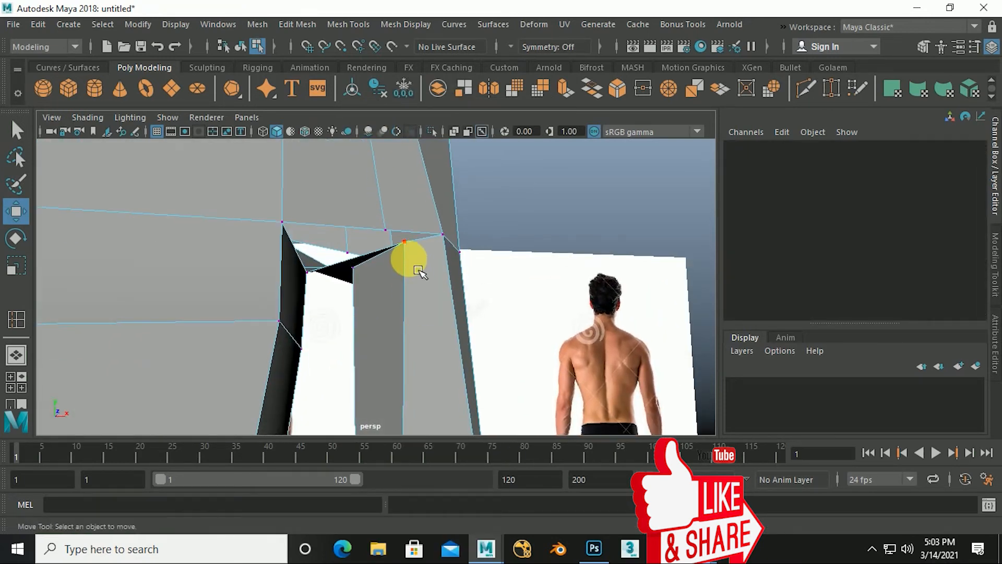
{"action": "left_click", "coordinate": [410, 251]}
{"action": "left_click_drag", "start_coordinate": [439, 335], "coordinate": [442, 349], "text": "alt"}
{"action": "left_click_drag", "start_coordinate": [452, 284], "coordinate": [488, 349], "text": "alt"}
{"action": "middle_click_drag", "start_coordinate": [488, 349], "coordinate": [507, 342]}
{"action": "left_click_drag", "start_coordinate": [499, 347], "coordinate": [397, 345], "text": "alt"}
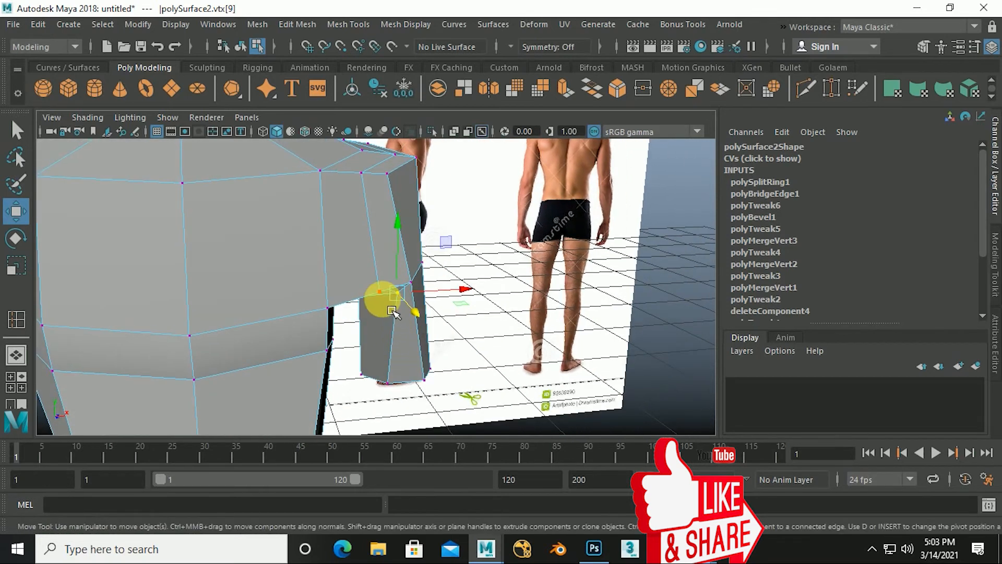
{"action": "right_click_drag", "start_coordinate": [402, 298], "coordinate": [386, 209], "text": "shift"}
{"action": "left_click_drag", "start_coordinate": [390, 217], "coordinate": [311, 325], "text": "alt"}
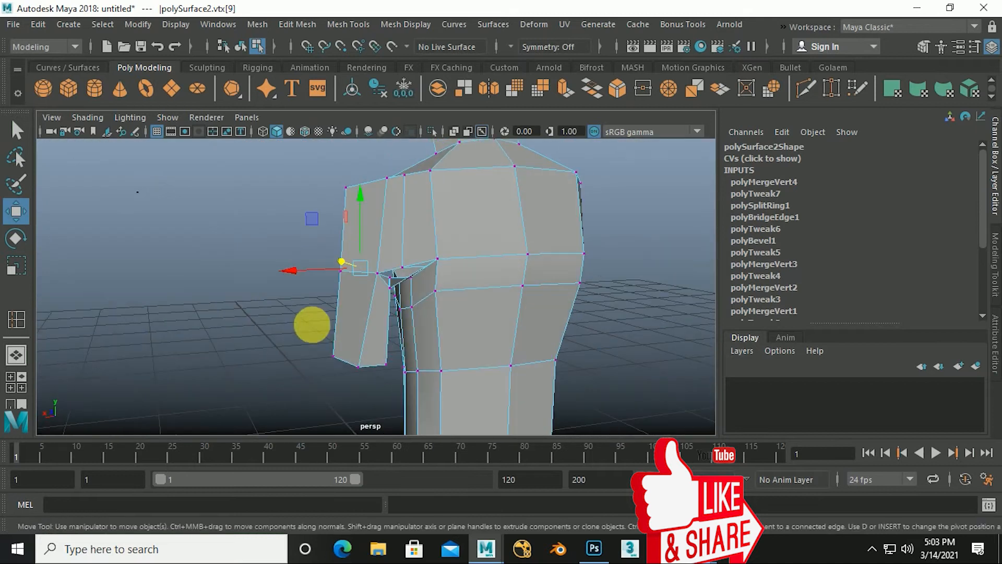
Examine the opposite side of the armpit, selecting the shoulder and arm faces to check how they meet.
{"action": "scroll", "coordinate": [385, 320], "scroll_direction": "up", "scroll_amount": 4}
{"action": "left_click_drag", "start_coordinate": [391, 311], "coordinate": [425, 320], "text": "alt"}
{"action": "scroll", "coordinate": [418, 295], "scroll_direction": "down", "scroll_amount": 4}
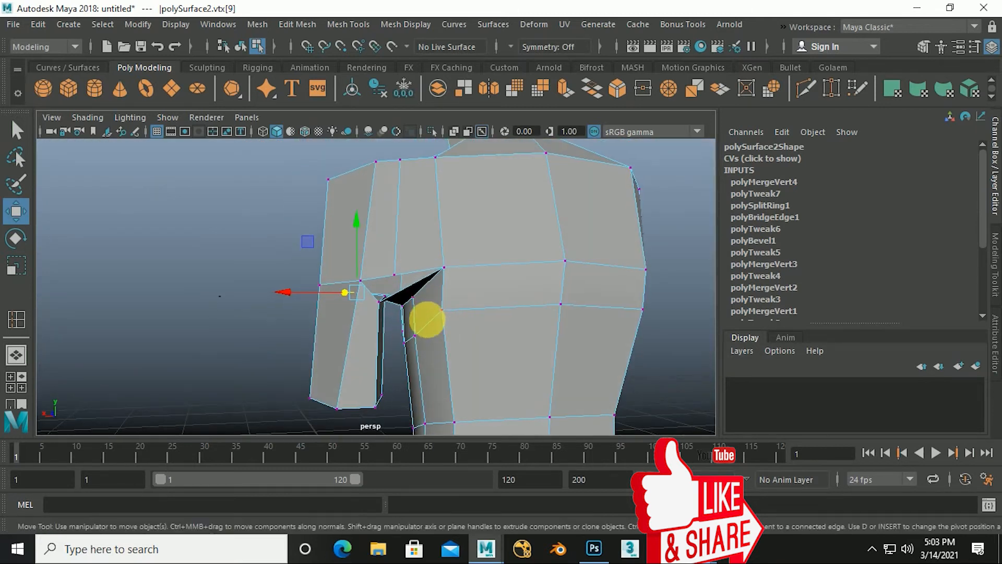
{"action": "key", "text": "F11"}
{"action": "left_click", "coordinate": [392, 217]}
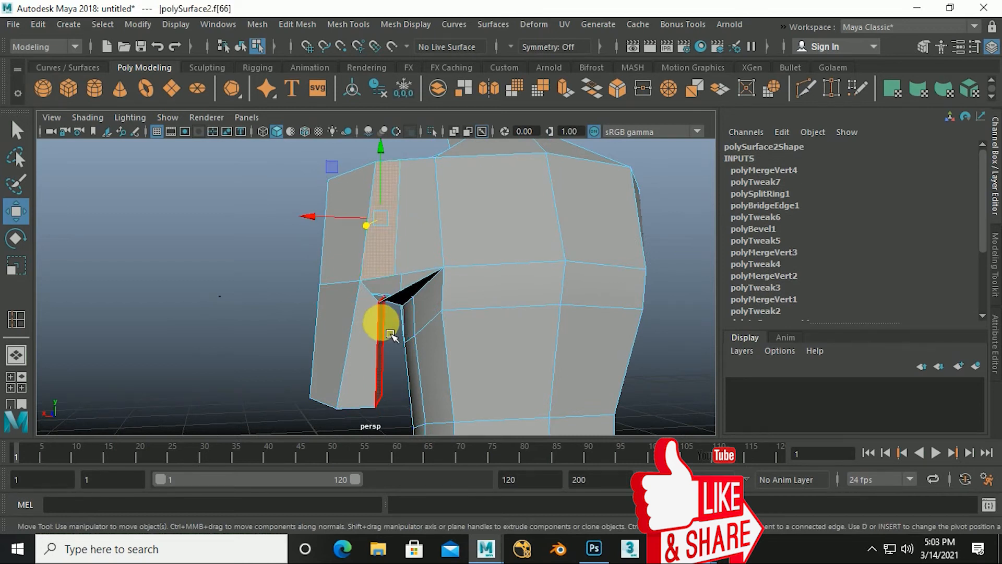
{"action": "left_click", "coordinate": [364, 321], "text": "shift"}
{"action": "left_click_drag", "start_coordinate": [395, 338], "coordinate": [365, 352], "text": "alt"}
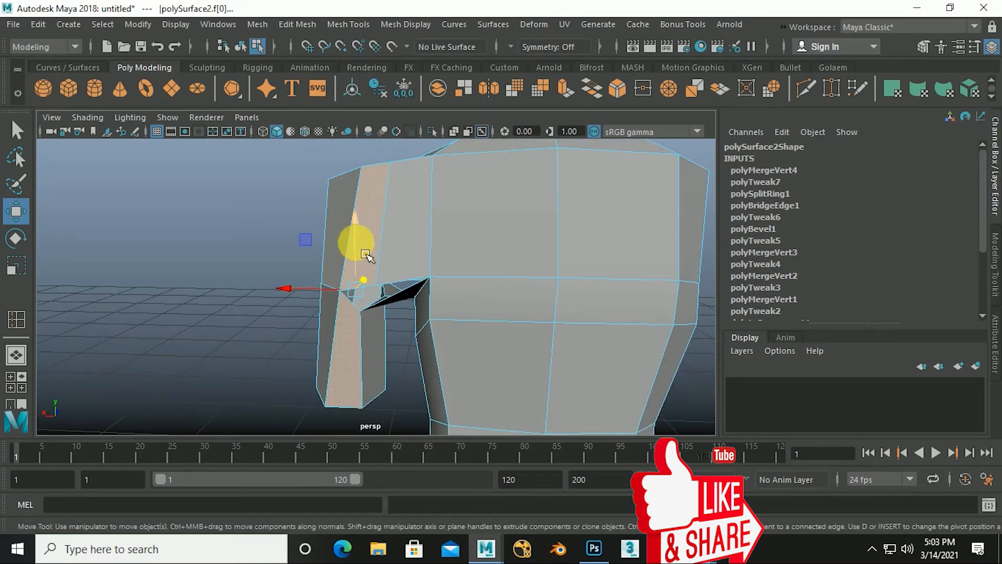
{"action": "scroll", "coordinate": [358, 359], "scroll_direction": "up", "scroll_amount": 5}
{"action": "left_click_drag", "start_coordinate": [359, 358], "coordinate": [354, 339], "text": "alt"}
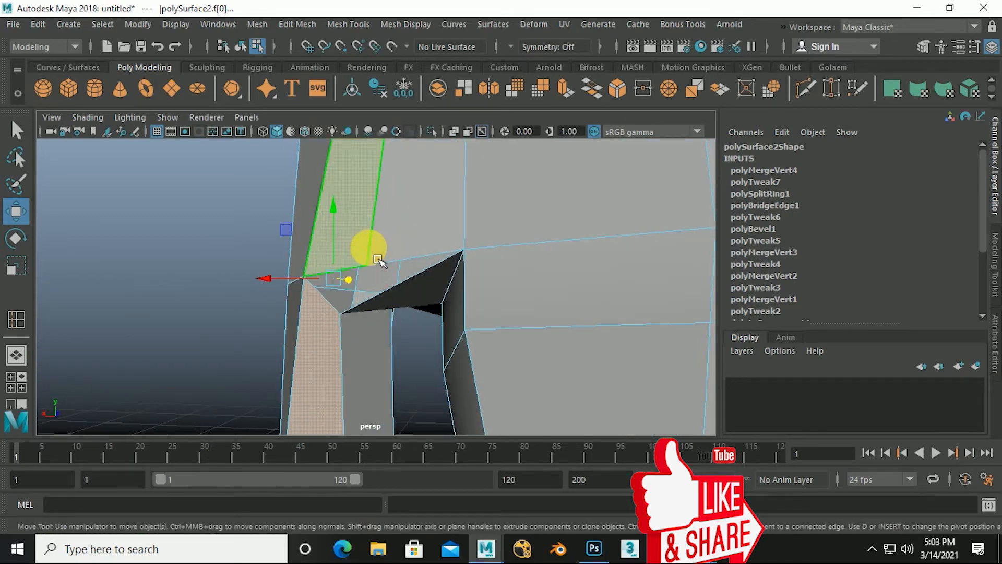
Merge the edge loop's lower vertex and the arm's corner vertex to their center on the opposite side of the armpit.
{"action": "right_click_drag", "start_coordinate": [368, 126], "coordinate": [361, 206]}
{"action": "right_click_drag", "start_coordinate": [313, 127], "coordinate": [313, 126]}
{"action": "left_click", "coordinate": [367, 272]}
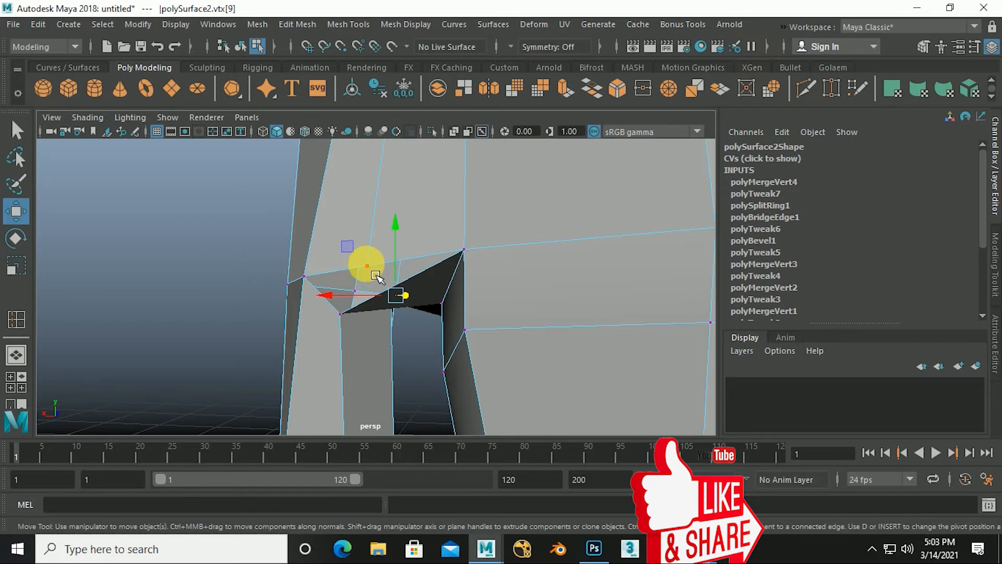
{"action": "left_click", "coordinate": [340, 314]}
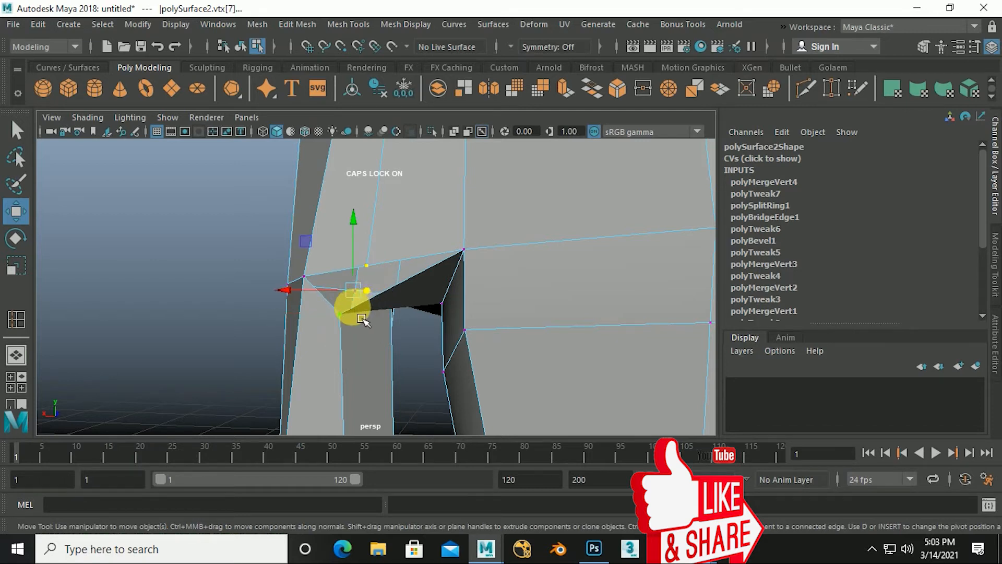
{"action": "right_click", "coordinate": [352, 292], "text": "shift"}
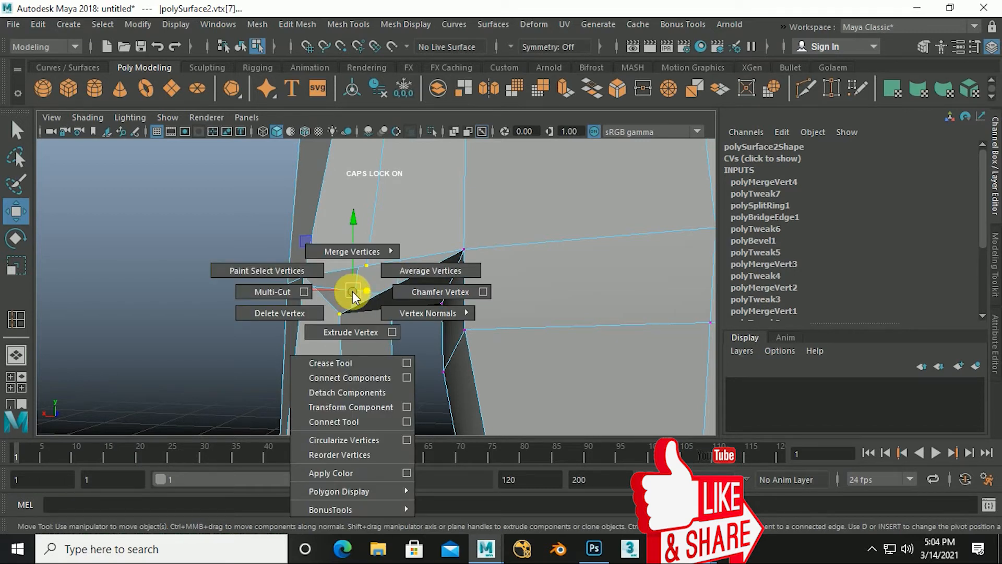
{"action": "mouse_move", "coordinate": [358, 249]}
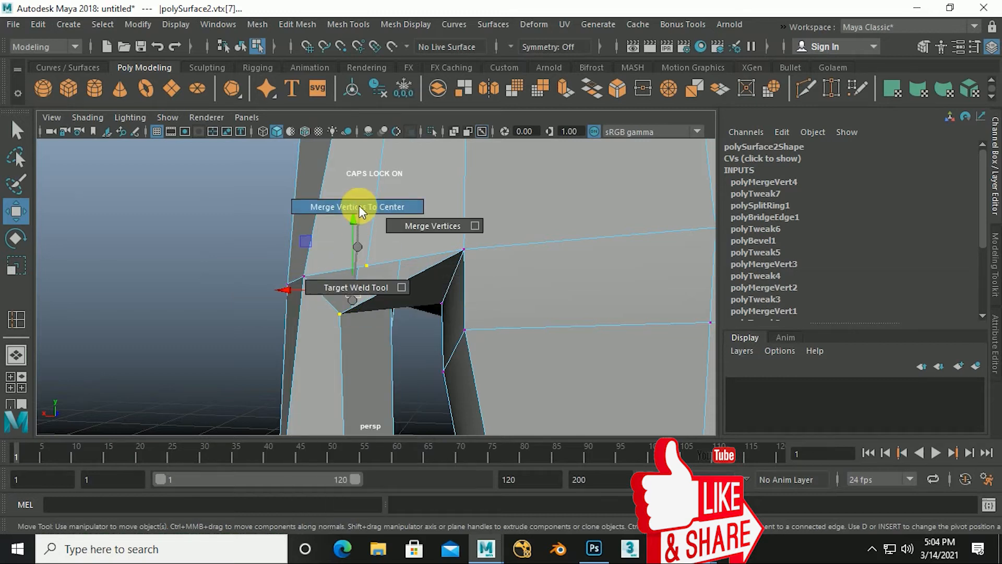
{"action": "left_click", "coordinate": [359, 206]}
{"action": "scroll", "coordinate": [370, 235], "scroll_direction": "down", "scroll_amount": 3}
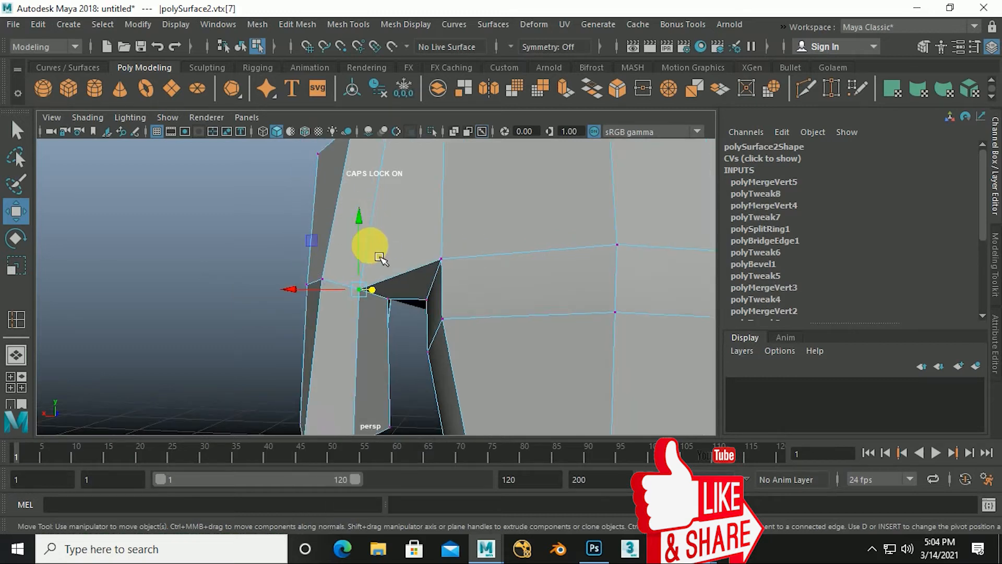
{"action": "left_click_drag", "start_coordinate": [383, 324], "coordinate": [408, 344], "text": "alt"}
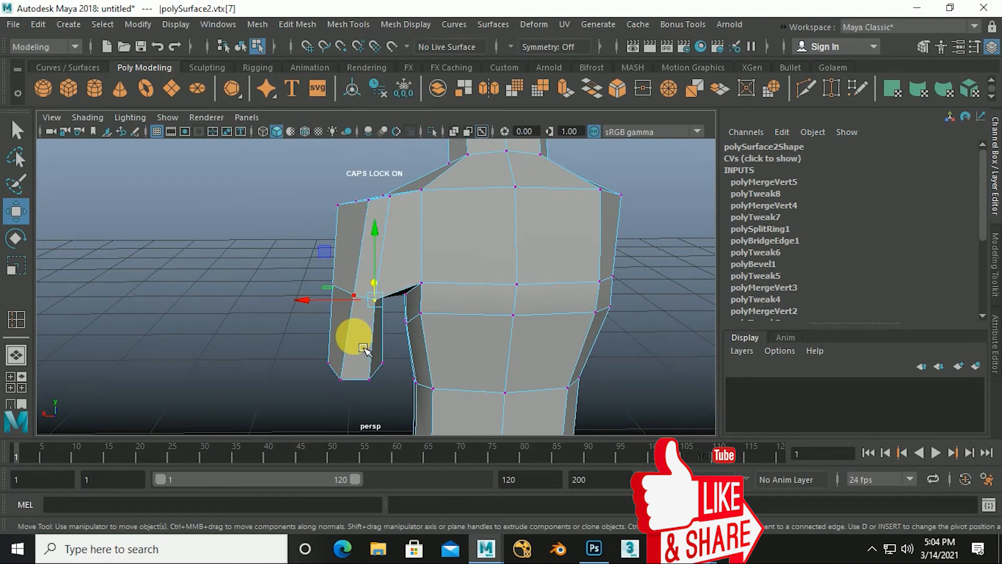
Cut a new edge with Multi-Cut from the armpit corner vertex across the chest band to the torso's next vertical edges.
{"action": "left_click_drag", "start_coordinate": [329, 296], "coordinate": [371, 329], "text": "alt"}
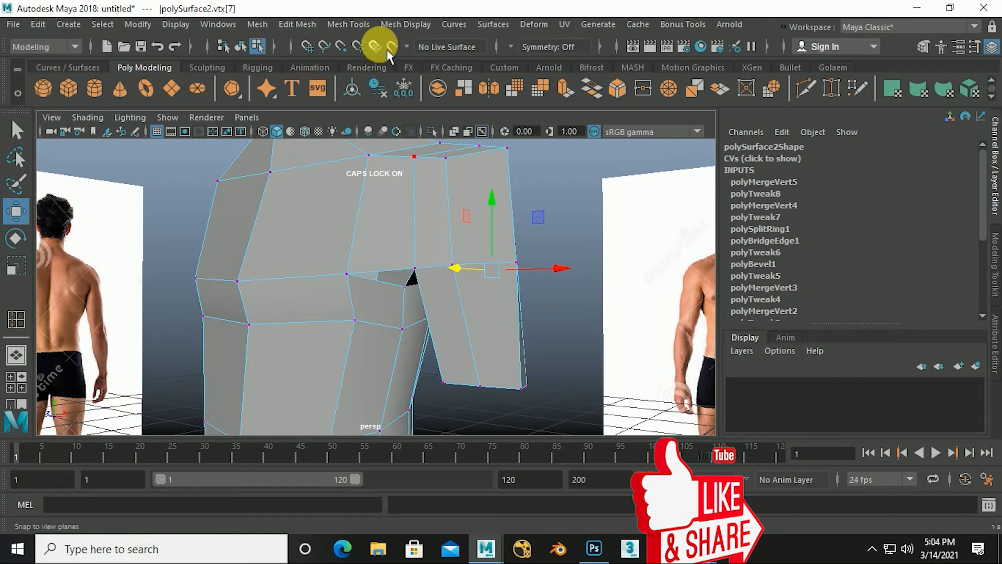
{"action": "left_click", "coordinate": [355, 26]}
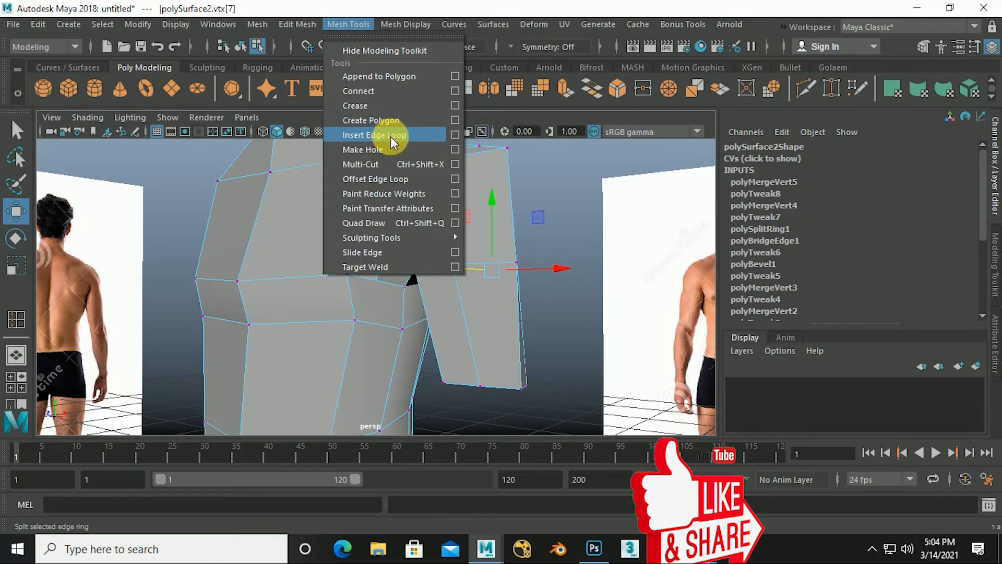
{"action": "left_click", "coordinate": [376, 165]}
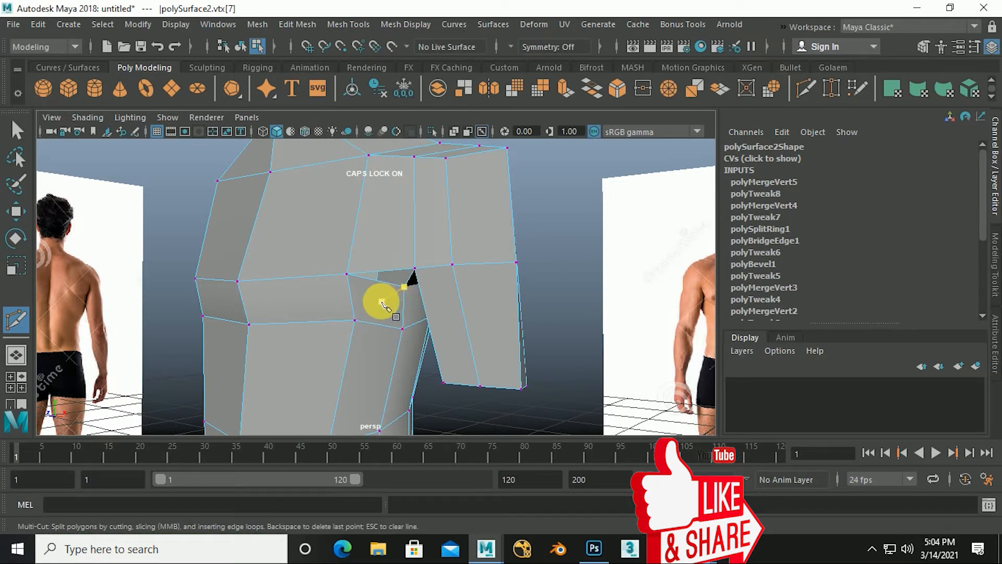
{"action": "left_click", "coordinate": [404, 287]}
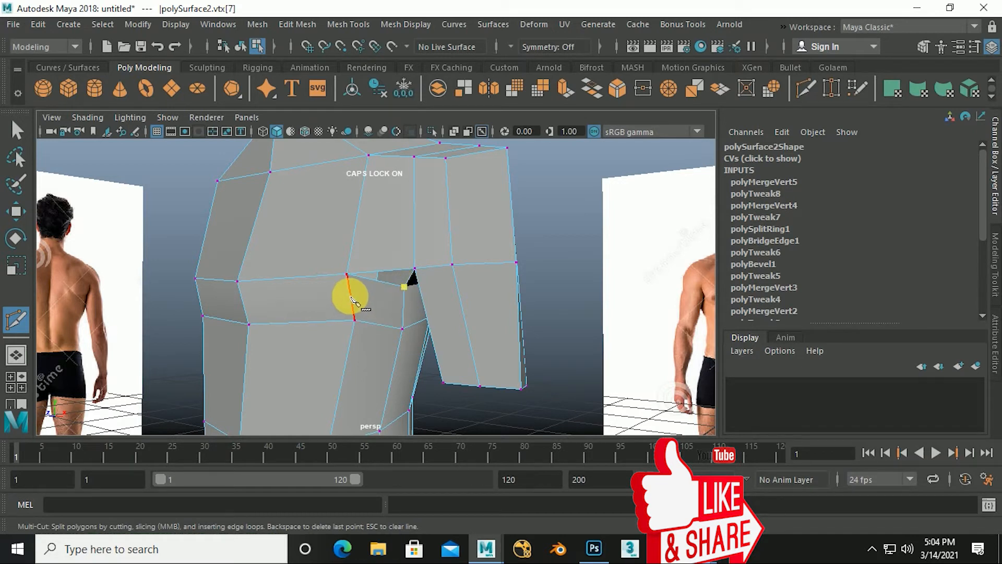
{"action": "left_click", "coordinate": [351, 297]}
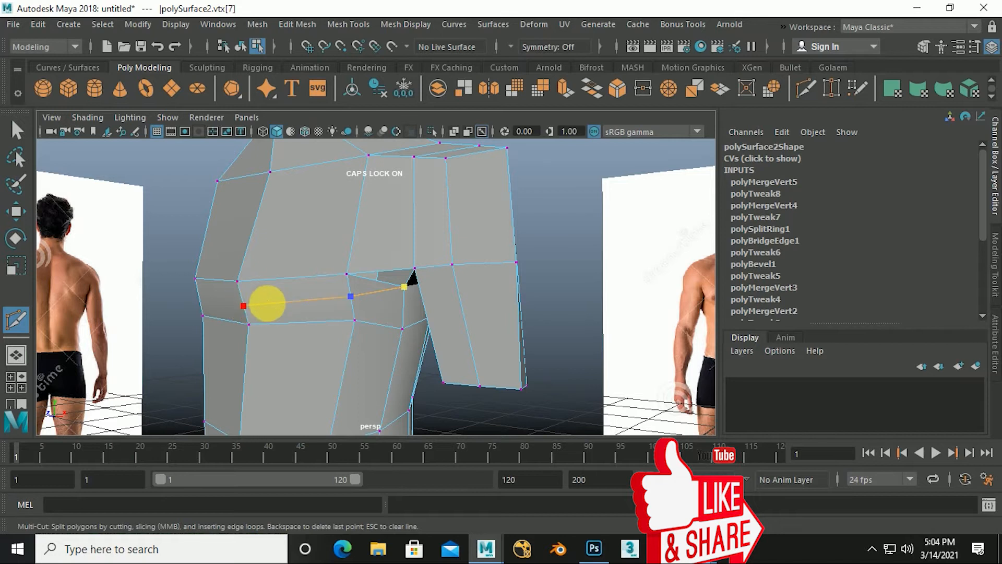
{"action": "left_click_drag", "start_coordinate": [268, 303], "coordinate": [338, 343], "text": "alt"}
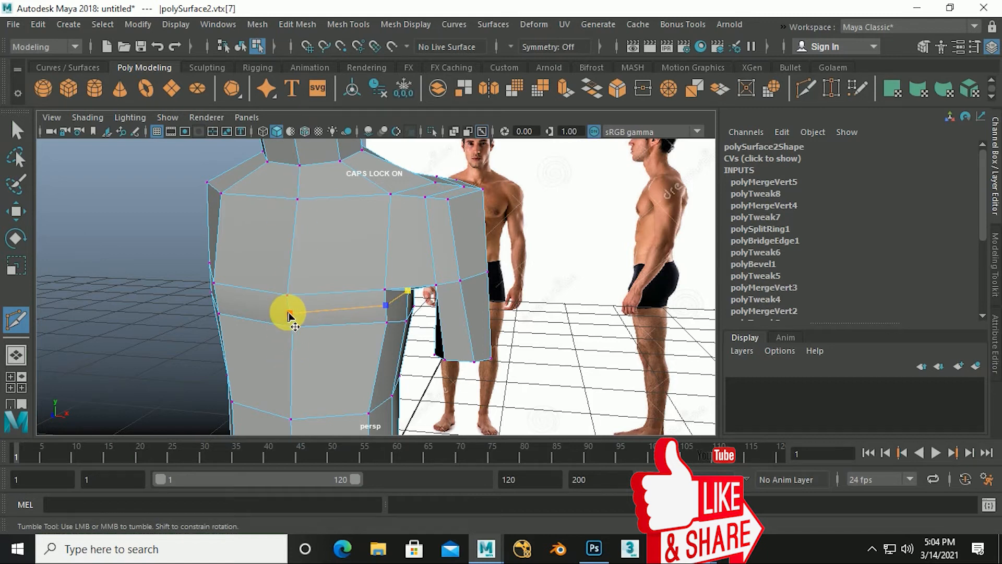
{"action": "key", "text": "w"}
Delete the triangular face between the new cut and the armpit opening.
{"action": "mouse_move", "coordinate": [392, 336]}
{"action": "left_mouse_down", "text": "alt"}
{"action": "mouse_move", "coordinate": [358, 331]}
{"action": "mouse_move", "coordinate": [381, 314]}
{"action": "mouse_move", "coordinate": [365, 320]}
{"action": "mouse_move", "coordinate": [385, 339]}
{"action": "mouse_move", "coordinate": [387, 329]}
{"action": "left_mouse_up", "text": "alt"}
{"action": "scroll", "coordinate": [366, 330], "scroll_direction": "up", "scroll_amount": 3}
{"action": "right_click_drag", "start_coordinate": [360, 293], "coordinate": [350, 167]}
{"action": "left_click", "coordinate": [365, 287]}
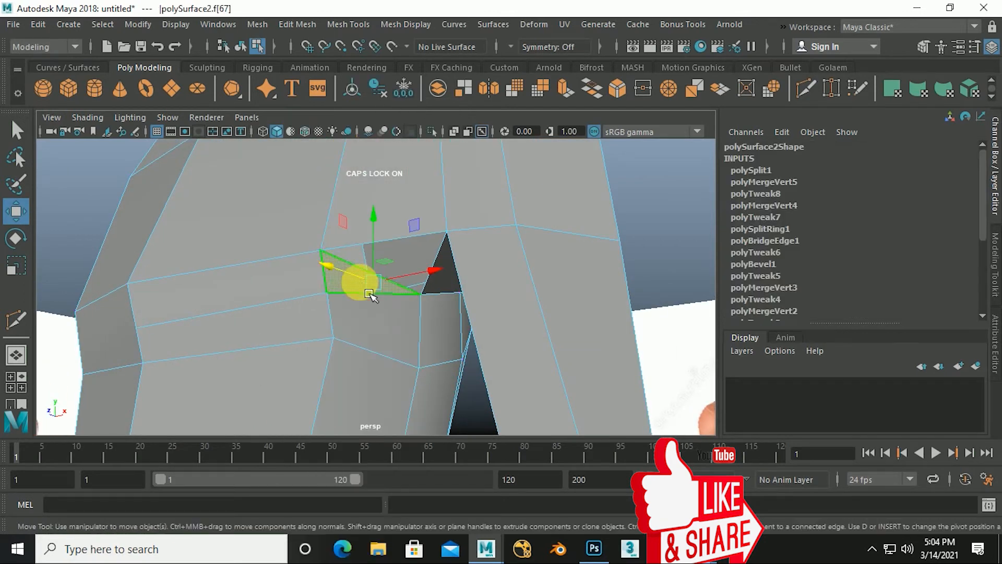
{"action": "key", "text": "Delete"}
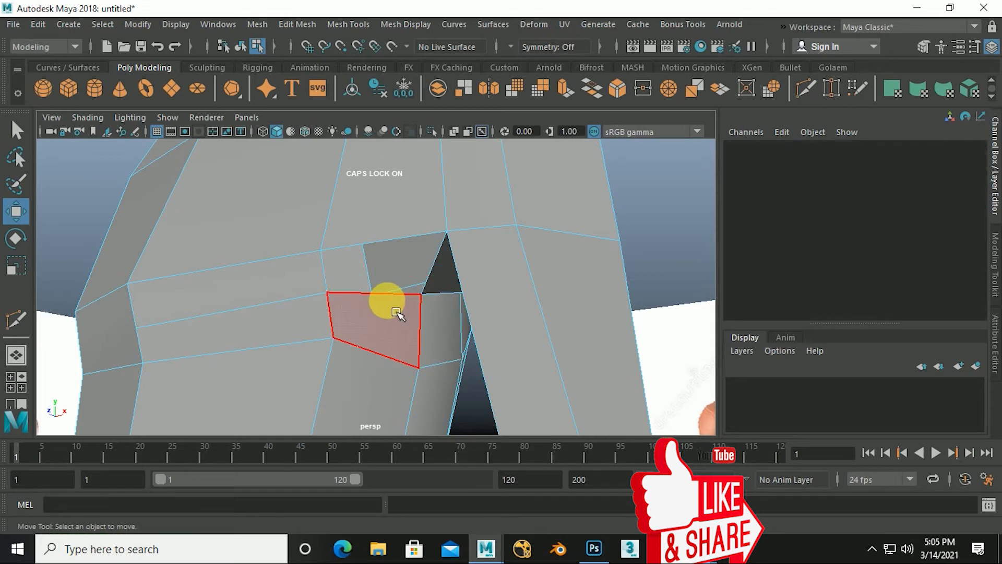
Select the border edges around the armpit opening and close it with Fill Hole.
{"action": "mouse_move", "coordinate": [347, 308]}
{"action": "left_mouse_down", "text": "alt"}
{"action": "mouse_move", "coordinate": [351, 324]}
{"action": "mouse_move", "coordinate": [363, 319]}
{"action": "left_mouse_up", "text": "alt"}
{"action": "right_click", "coordinate": [369, 126]}
{"action": "left_click", "coordinate": [361, 85]}
{"action": "left_click", "coordinate": [380, 261]}
{"action": "left_click_drag", "start_coordinate": [381, 262], "coordinate": [438, 292], "text": "alt"}
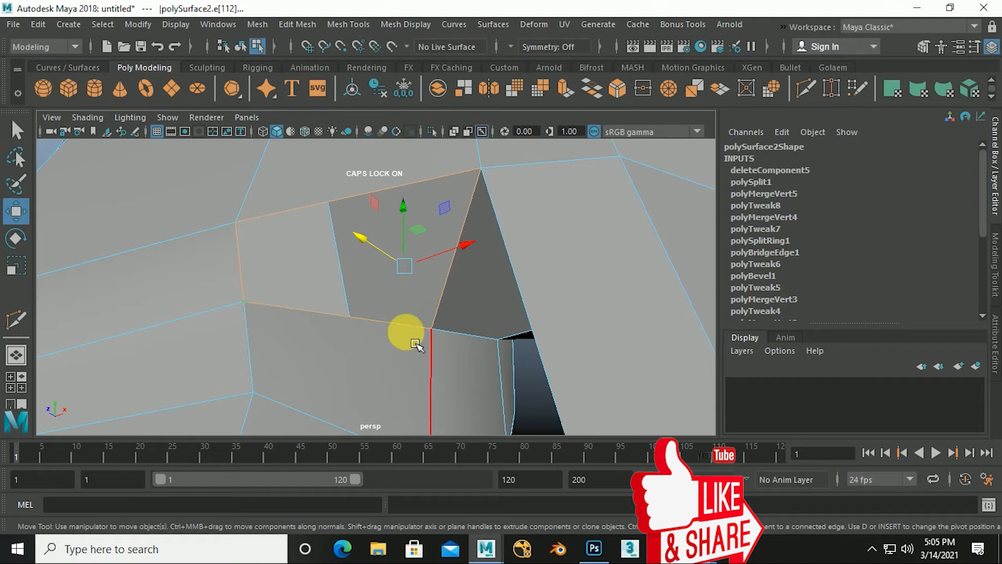
{"action": "left_click", "coordinate": [259, 31]}
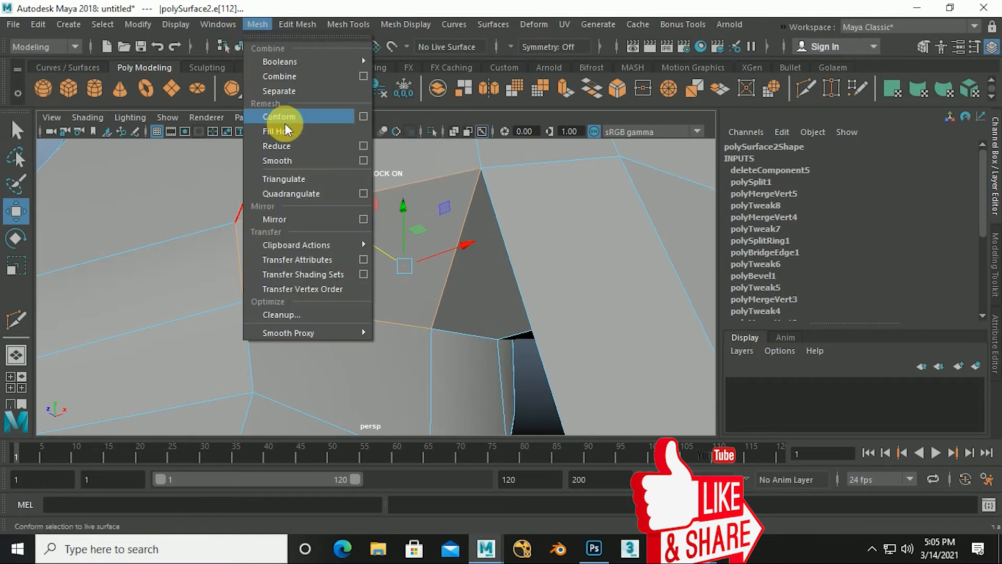
{"action": "left_click", "coordinate": [305, 139]}
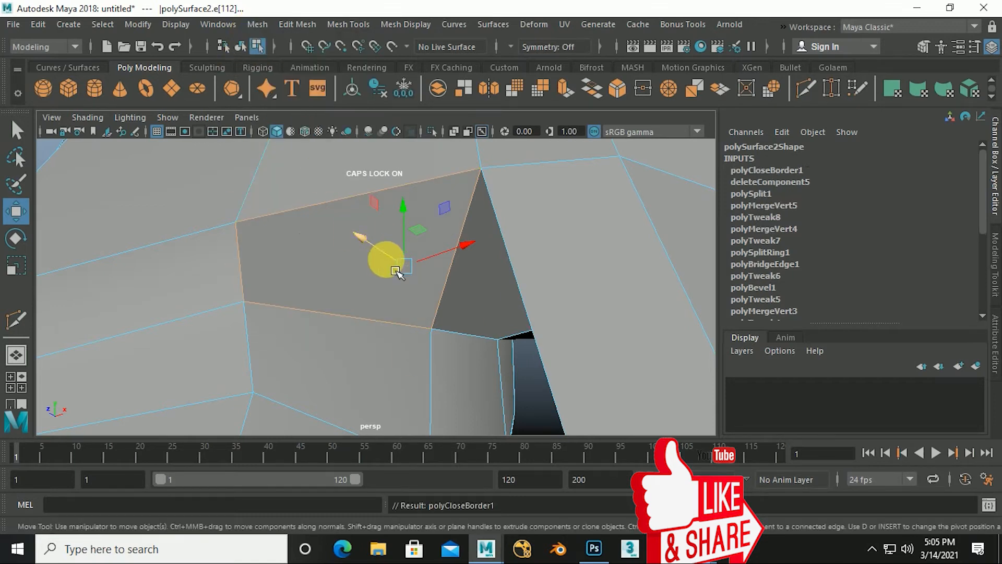
Reposition vertices on the front and top of the shoulder, moving the top one along the X axis to round it.
{"action": "scroll", "coordinate": [413, 271], "scroll_direction": "down", "scroll_amount": 5}
{"action": "left_click_drag", "start_coordinate": [417, 326], "coordinate": [456, 296], "text": "alt"}
{"action": "right_click", "coordinate": [456, 301]}
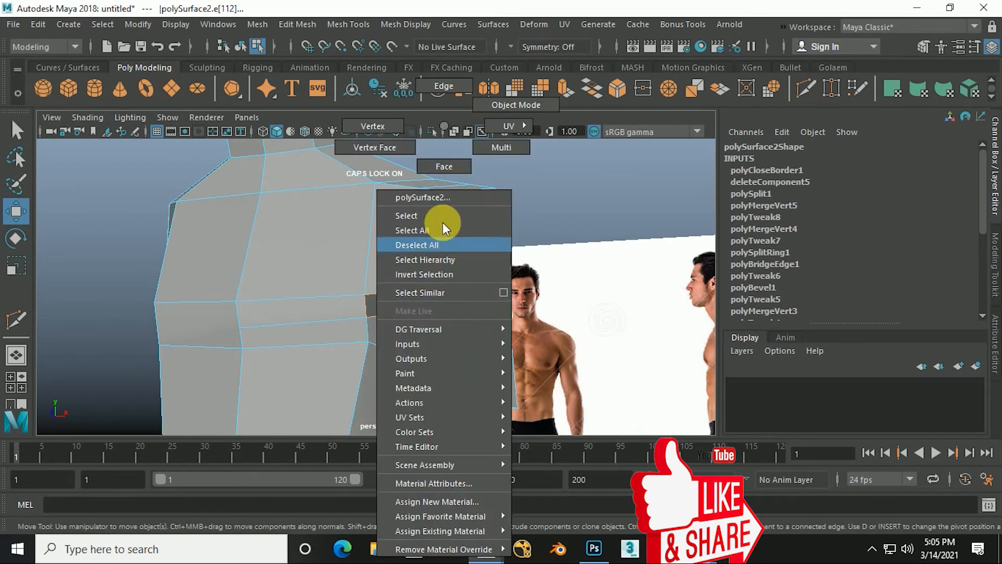
{"action": "left_click", "coordinate": [389, 128]}
{"action": "left_click", "coordinate": [425, 311]}
{"action": "left_click_drag", "start_coordinate": [425, 313], "coordinate": [447, 351], "text": "alt"}
{"action": "left_click_drag", "start_coordinate": [402, 315], "coordinate": [385, 291], "text": "alt"}
{"action": "left_click_drag", "start_coordinate": [385, 339], "coordinate": [422, 324]}
{"action": "left_click", "coordinate": [431, 309]}
{"action": "left_click", "coordinate": [412, 253]}
{"action": "left_click_drag", "start_coordinate": [490, 260], "coordinate": [466, 275]}
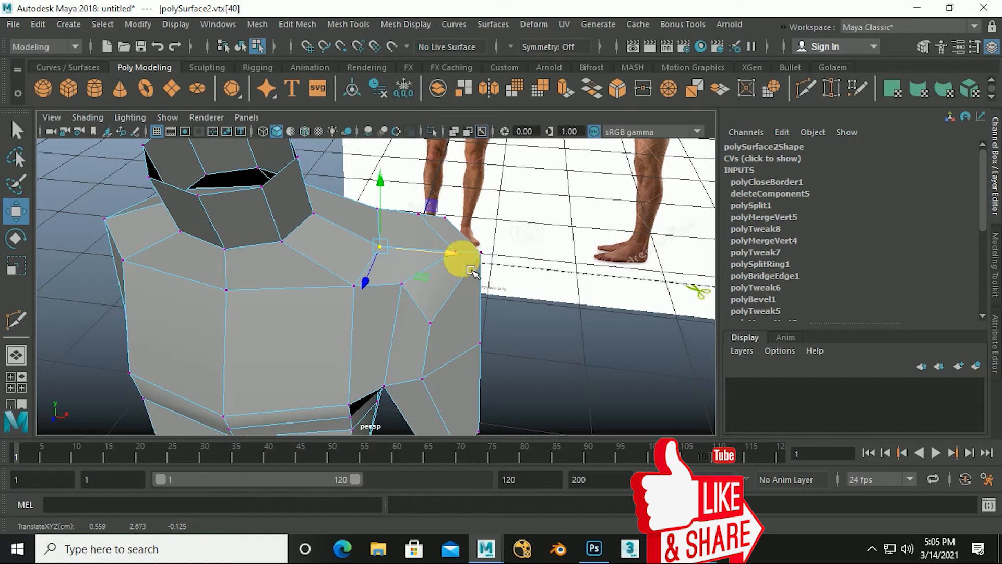
Move the outer shoulder vertices inward and lower them along the Y axis to round the shoulder's side.
{"action": "left_click", "coordinate": [420, 301]}
{"action": "left_click", "coordinate": [464, 264]}
{"action": "left_click_drag", "start_coordinate": [507, 258], "coordinate": [409, 288]}
{"action": "left_click_drag", "start_coordinate": [401, 211], "coordinate": [401, 254]}
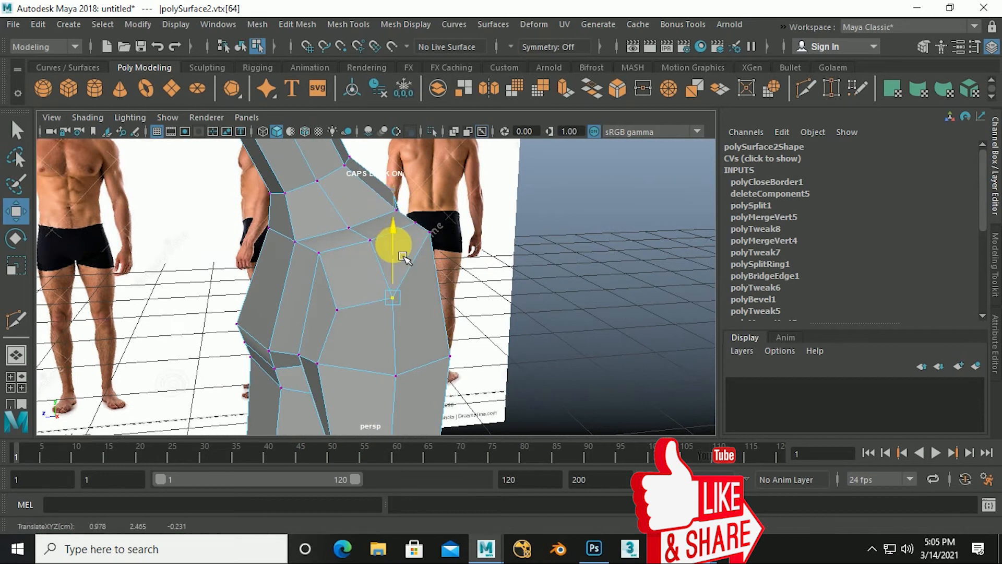
{"action": "left_click_drag", "start_coordinate": [446, 280], "coordinate": [389, 254], "text": "alt"}
{"action": "left_click", "coordinate": [388, 238]}
{"action": "left_click_drag", "start_coordinate": [389, 181], "coordinate": [386, 237]}
Adjust the remaining vertices on the outer side of the shoulder and upper arm to smooth their curve.
{"action": "left_click", "coordinate": [325, 297]}
{"action": "left_click_drag", "start_coordinate": [326, 297], "coordinate": [352, 253], "text": "alt"}
{"action": "left_click_drag", "start_coordinate": [436, 317], "coordinate": [369, 338], "text": "alt"}
{"action": "left_click", "coordinate": [368, 303]}
{"action": "left_click_drag", "start_coordinate": [320, 287], "coordinate": [352, 399], "text": "alt"}
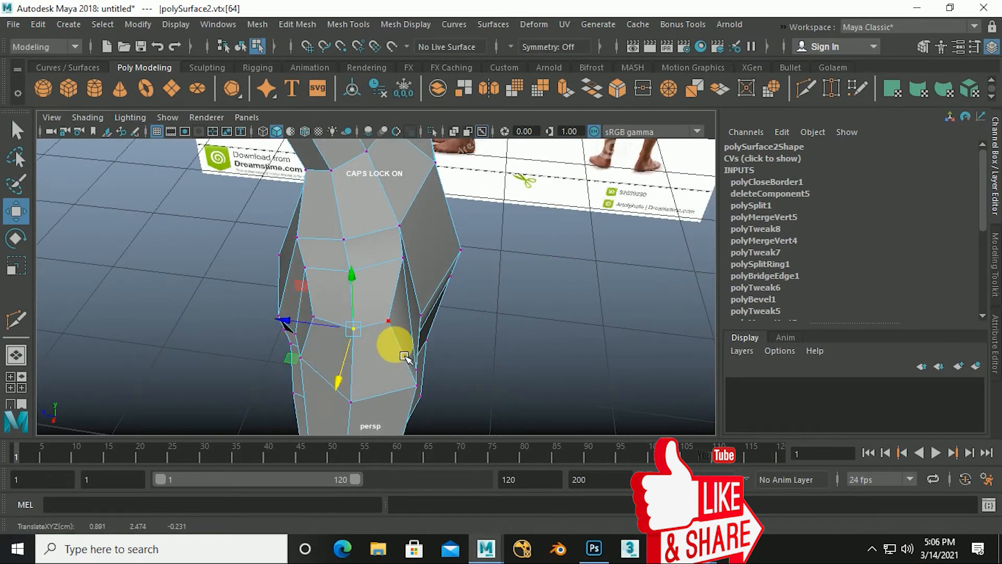
{"action": "left_click_drag", "start_coordinate": [330, 315], "coordinate": [337, 317]}
{"action": "left_click_drag", "start_coordinate": [383, 372], "coordinate": [368, 340]}
{"action": "left_click_drag", "start_coordinate": [302, 312], "coordinate": [386, 346]}
Return the body mesh to object mode and inspect the rounded shoulder and closed armpit from the front and back.
{"action": "right_click_drag", "start_coordinate": [385, 336], "coordinate": [438, 108]}
{"action": "left_click", "coordinate": [560, 329]}
{"action": "left_click", "coordinate": [384, 326]}
{"action": "left_click_drag", "start_coordinate": [438, 336], "coordinate": [340, 280], "text": "alt"}
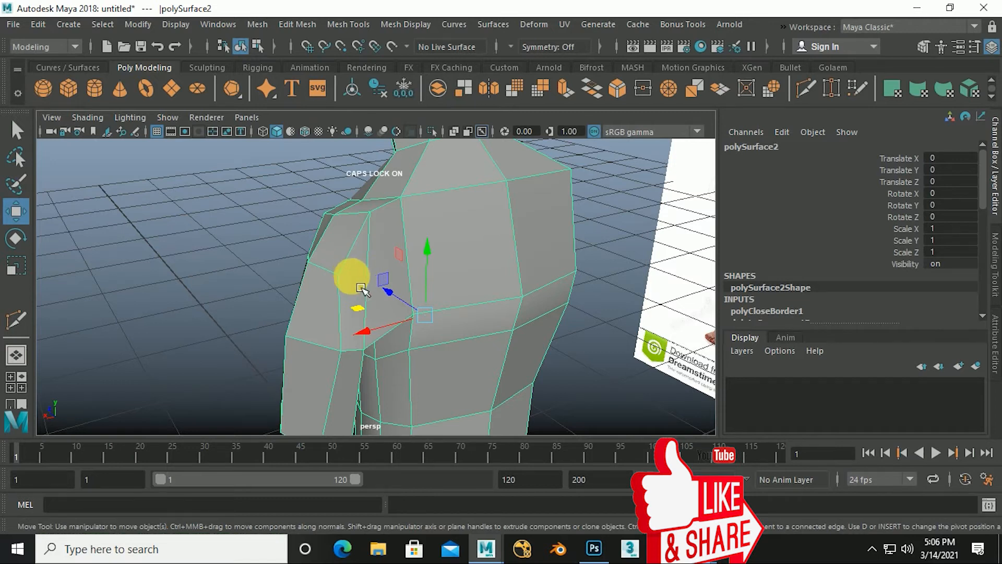
{"action": "left_click_drag", "start_coordinate": [335, 301], "coordinate": [427, 324], "text": "alt"}
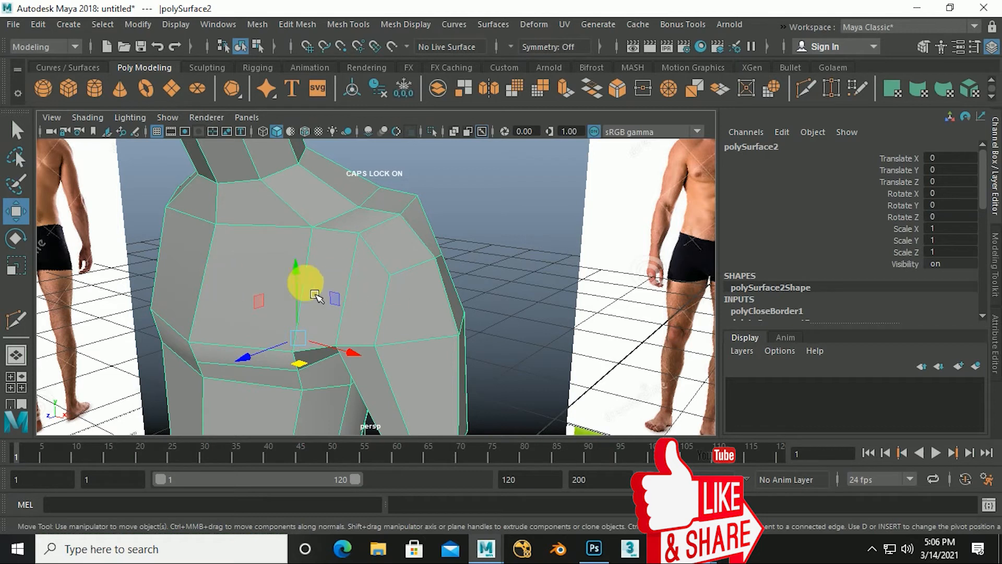
Examine the shoulder, armpit and upper back of the body mesh from behind and from the front in perspective.
{"action": "left_click_drag", "start_coordinate": [454, 323], "coordinate": [340, 315], "text": "alt"}
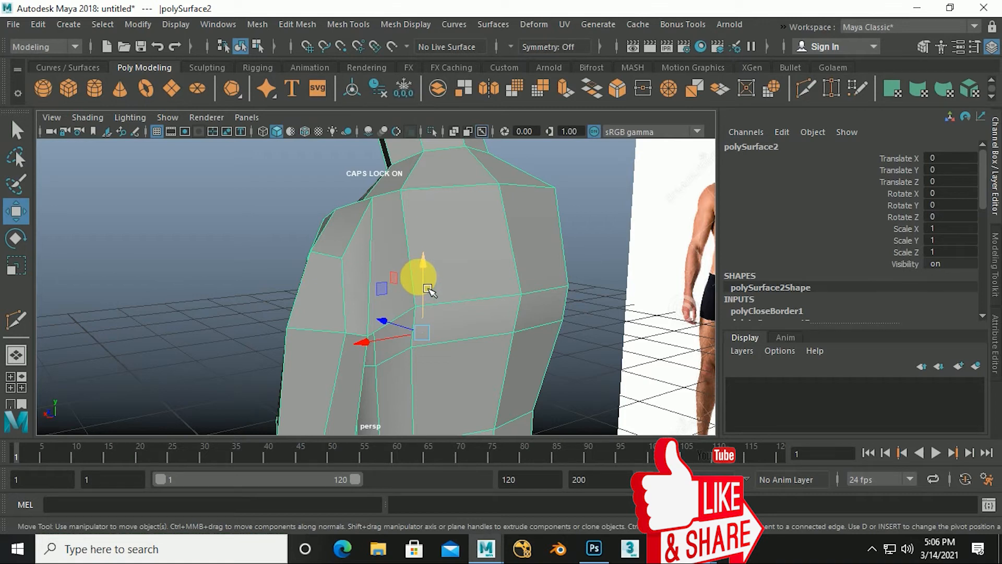
{"action": "left_click_drag", "start_coordinate": [369, 306], "coordinate": [406, 326], "text": "alt"}
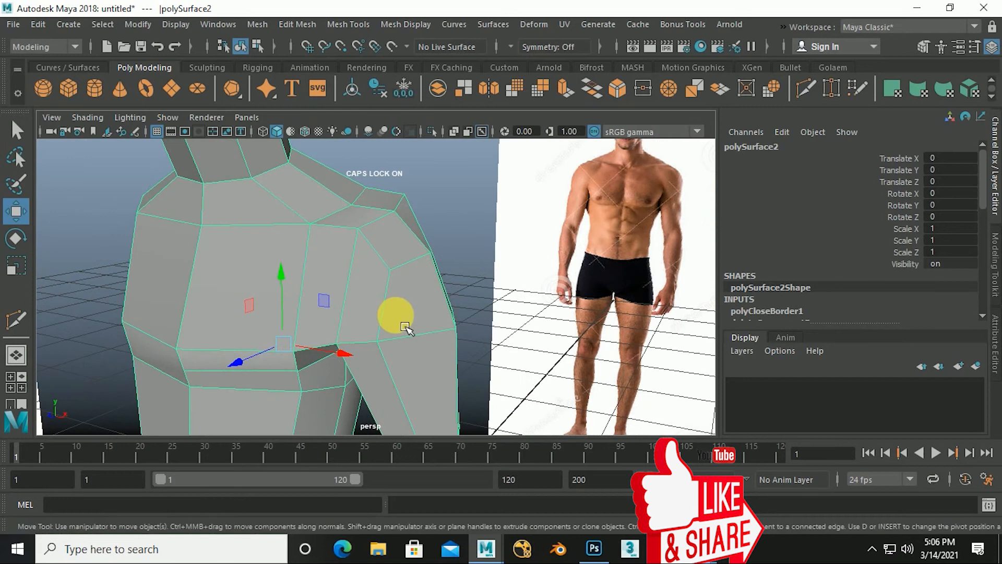
{"action": "left_click_drag", "start_coordinate": [434, 314], "coordinate": [402, 324], "text": "alt"}
{"action": "scroll", "coordinate": [318, 297], "scroll_direction": "down", "scroll_amount": 5}
{"action": "left_click_drag", "start_coordinate": [318, 296], "coordinate": [352, 317], "text": "alt"}
In the front view, delete the faces of the armless half of the torso and return the mesh to object mode.
{"action": "key", "text": "space"}
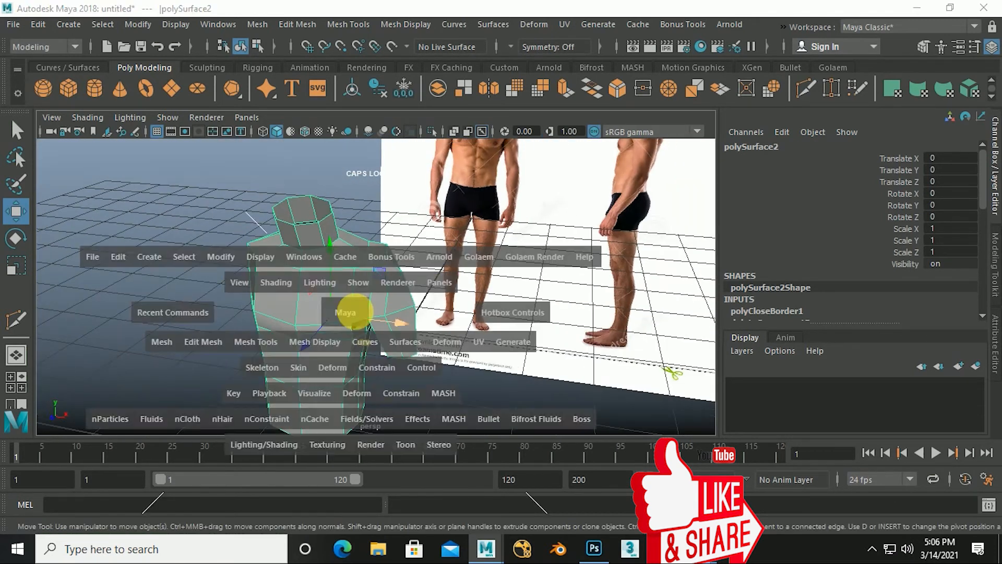
{"action": "key", "text": "space"}
{"action": "scroll", "coordinate": [325, 339], "scroll_direction": "down", "scroll_amount": 10}
{"action": "scroll", "coordinate": [380, 279], "scroll_direction": "up", "scroll_amount": 8}
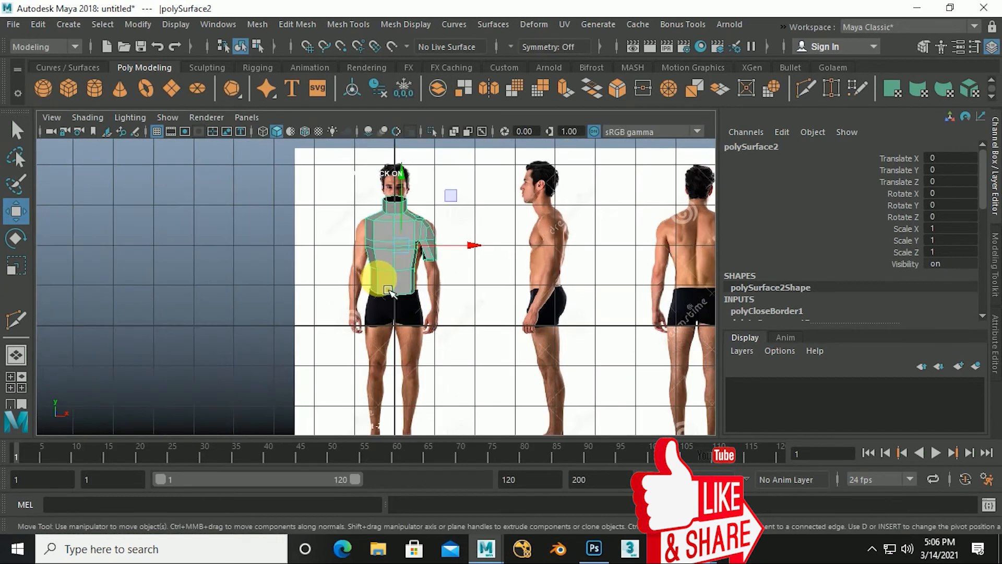
{"action": "right_click_drag", "start_coordinate": [412, 302], "coordinate": [415, 167]}
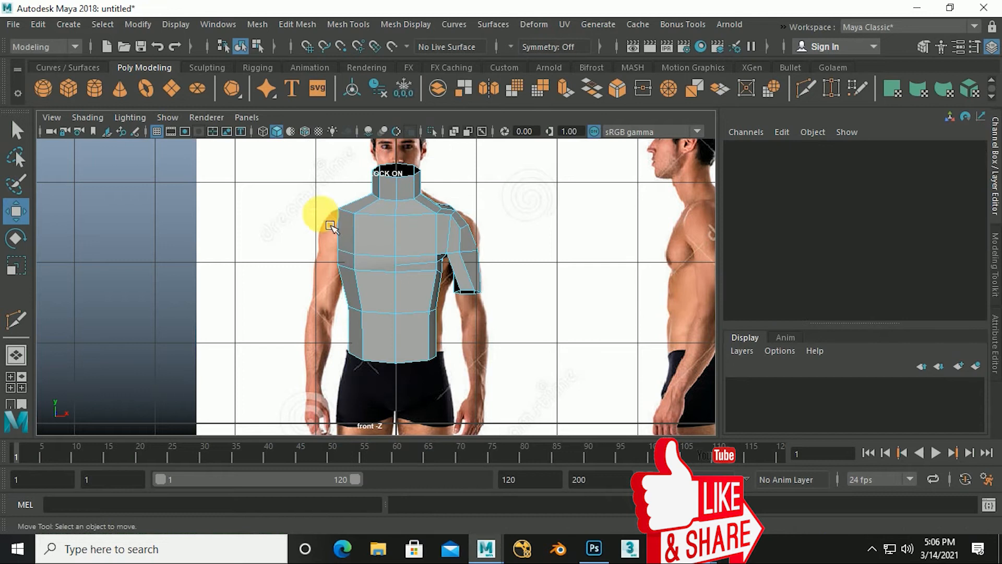
{"action": "left_click_drag", "start_coordinate": [392, 411], "coordinate": [372, 403]}
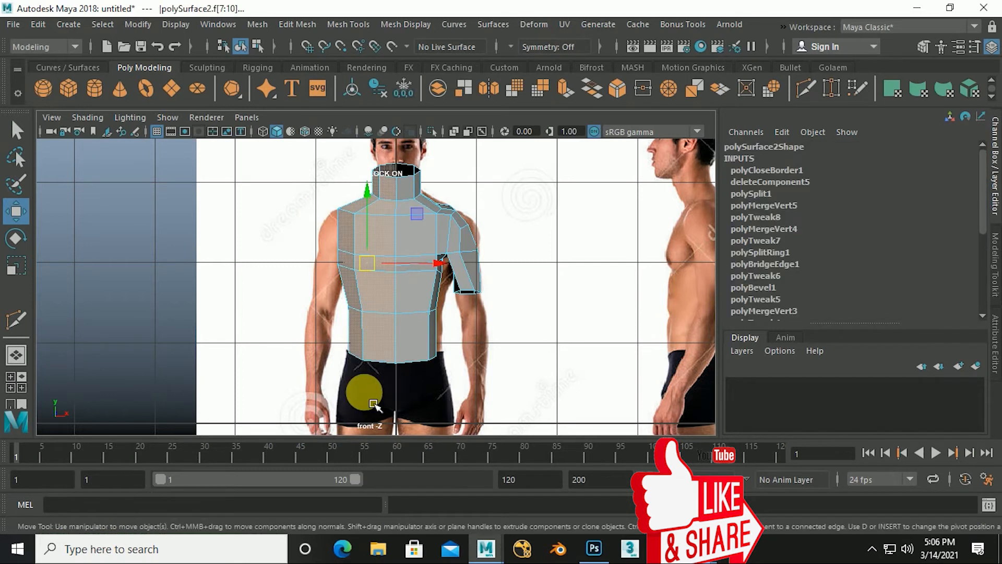
{"action": "key", "text": "Delete"}
{"action": "scroll", "coordinate": [448, 302], "scroll_direction": "up", "scroll_amount": 3}
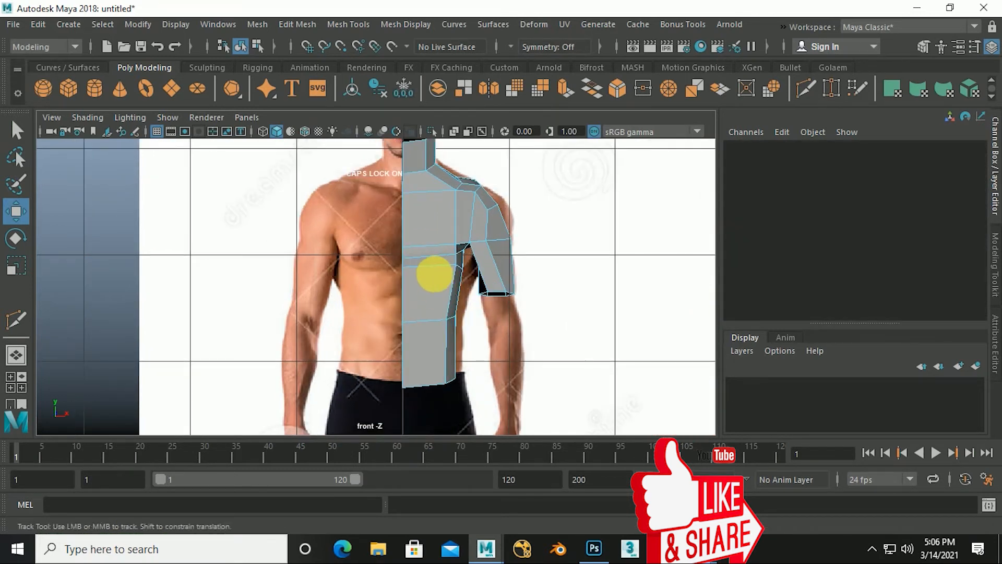
{"action": "right_click", "coordinate": [436, 260]}
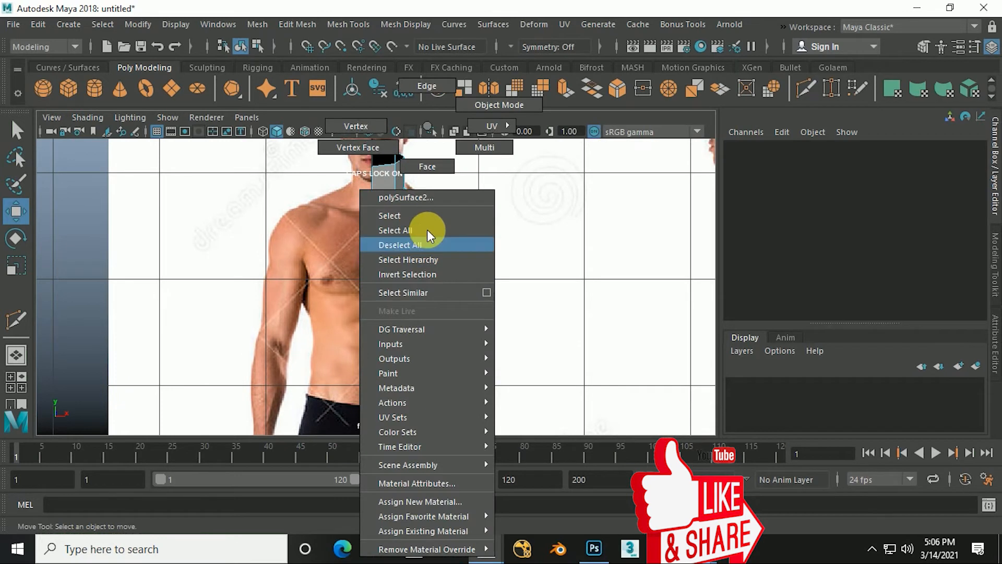
{"action": "left_click", "coordinate": [478, 104]}
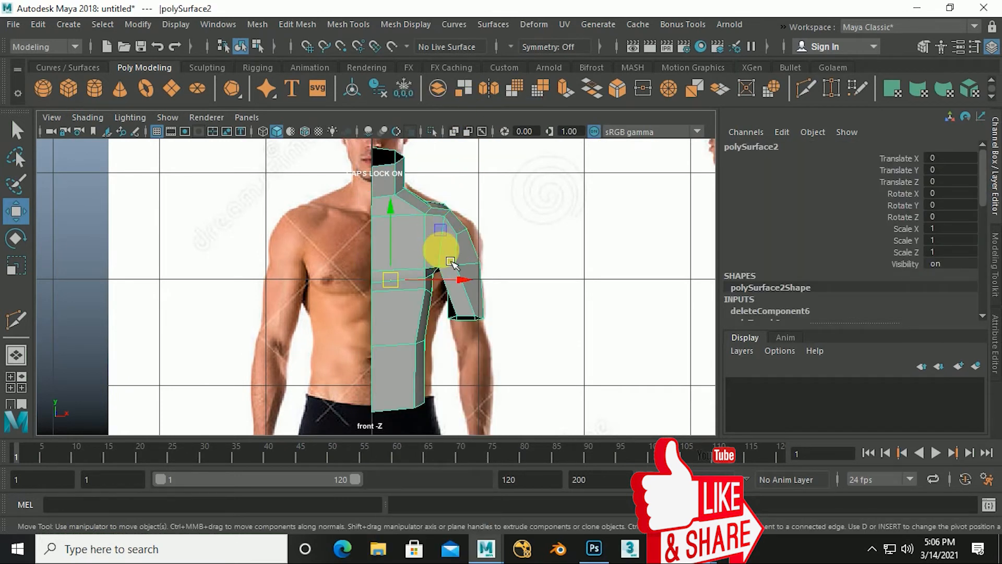
Center the pivot of the remaining half of the body.
{"action": "left_click", "coordinate": [175, 24]}
{"action": "mouse_move", "coordinate": [137, 24]}
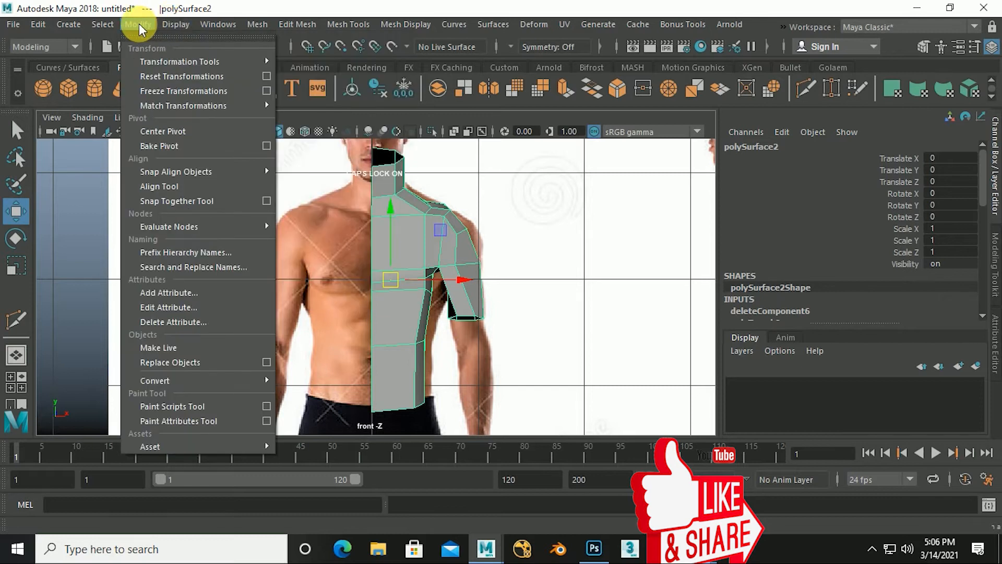
{"action": "left_click", "coordinate": [165, 137]}
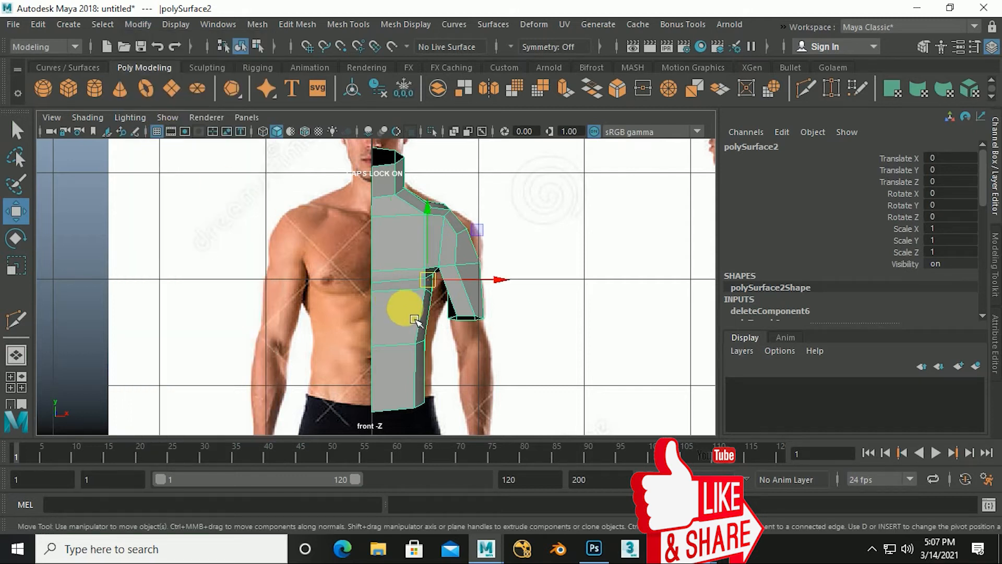
Duplicate the half body once as an instance with Scale X -1 and move the copy along X to the opposite side of the centre line.
{"action": "left_click", "coordinate": [39, 24]}
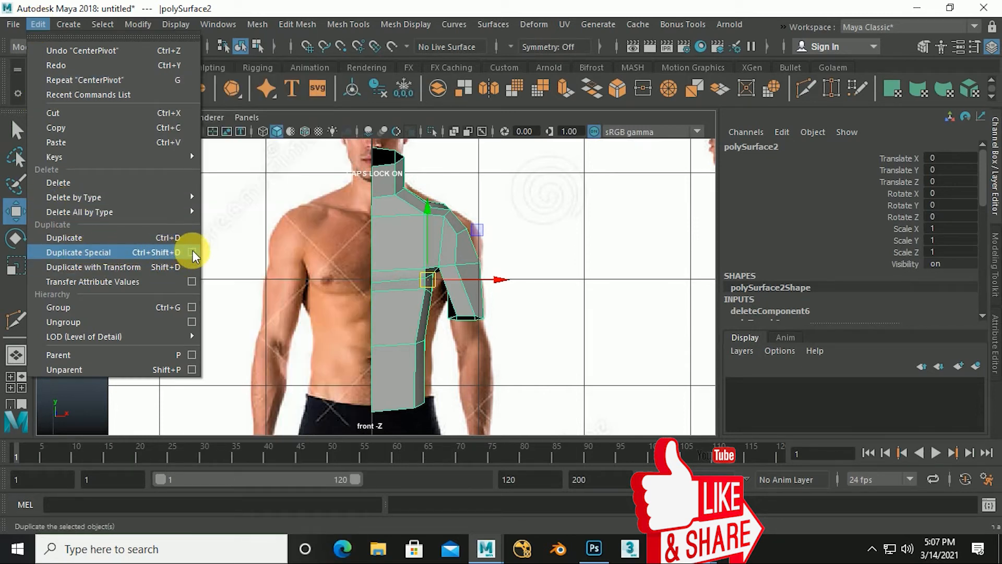
{"action": "left_click", "coordinate": [193, 252]}
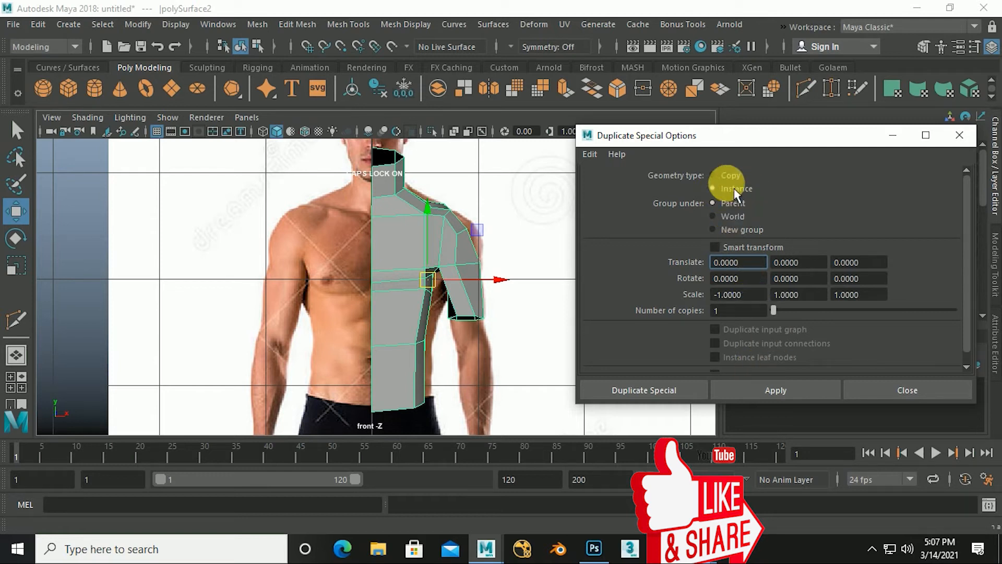
{"action": "left_click", "coordinate": [655, 398]}
{"action": "left_click_drag", "start_coordinate": [508, 298], "coordinate": [393, 299]}
{"action": "left_click", "coordinate": [416, 249]}
Move the outer and top shoulder vertices slightly outward in the front view to match the reference outline.
{"action": "scroll", "coordinate": [418, 252], "scroll_direction": "up", "scroll_amount": 4}
{"action": "scroll", "coordinate": [407, 303], "scroll_direction": "up", "scroll_amount": 2}
{"action": "right_click_drag", "start_coordinate": [427, 291], "coordinate": [396, 152]}
{"action": "left_click_drag", "start_coordinate": [438, 299], "coordinate": [438, 263]}
{"action": "middle_click_drag", "start_coordinate": [321, 299], "coordinate": [413, 286], "text": "alt"}
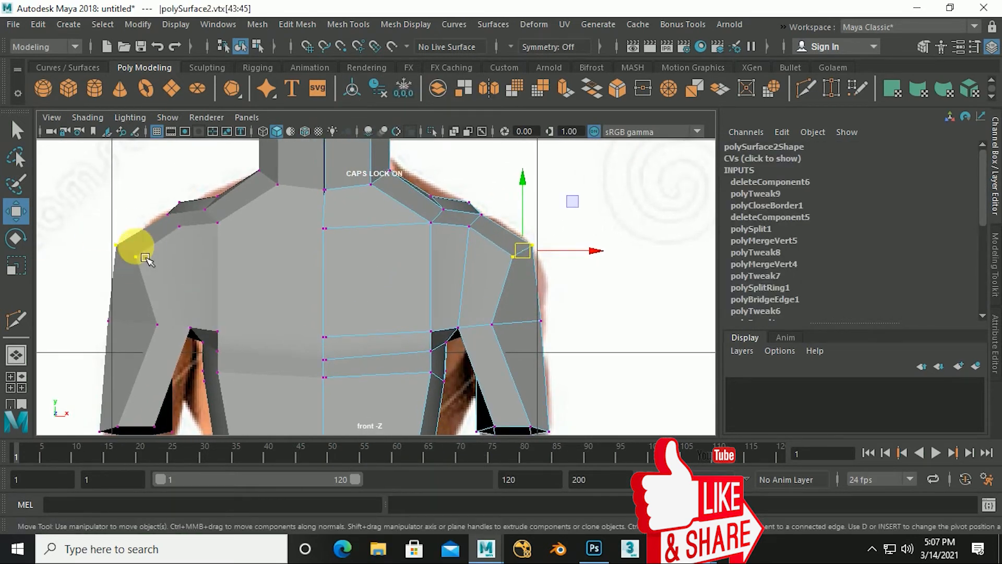
{"action": "mouse_move", "coordinate": [522, 245]}
{"action": "left_mouse_down"}
{"action": "mouse_move", "coordinate": [514, 259]}
{"action": "mouse_move", "coordinate": [531, 255]}
{"action": "left_mouse_up"}
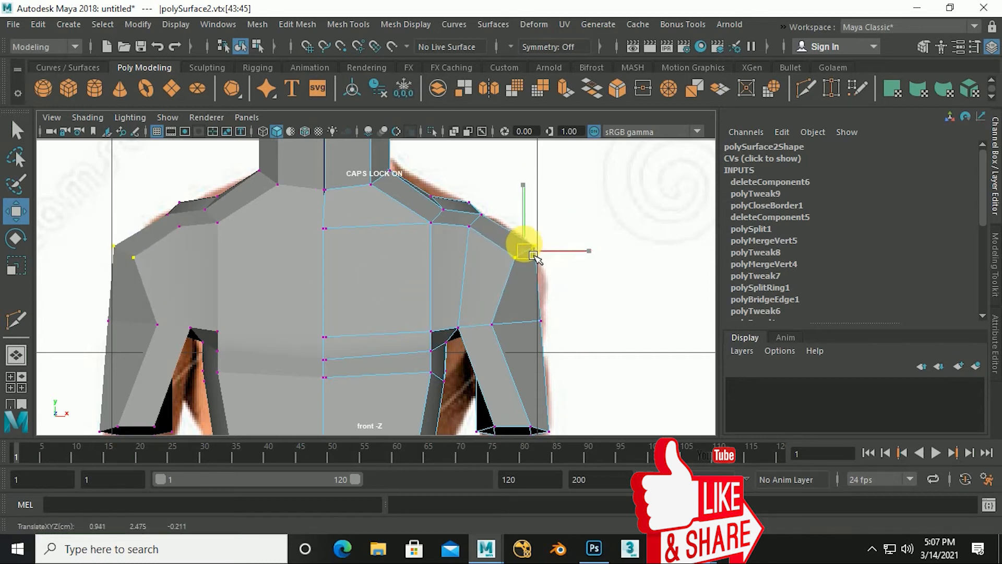
{"action": "left_click_drag", "start_coordinate": [460, 183], "coordinate": [485, 244]}
{"action": "left_click_drag", "start_coordinate": [478, 213], "coordinate": [482, 215]}
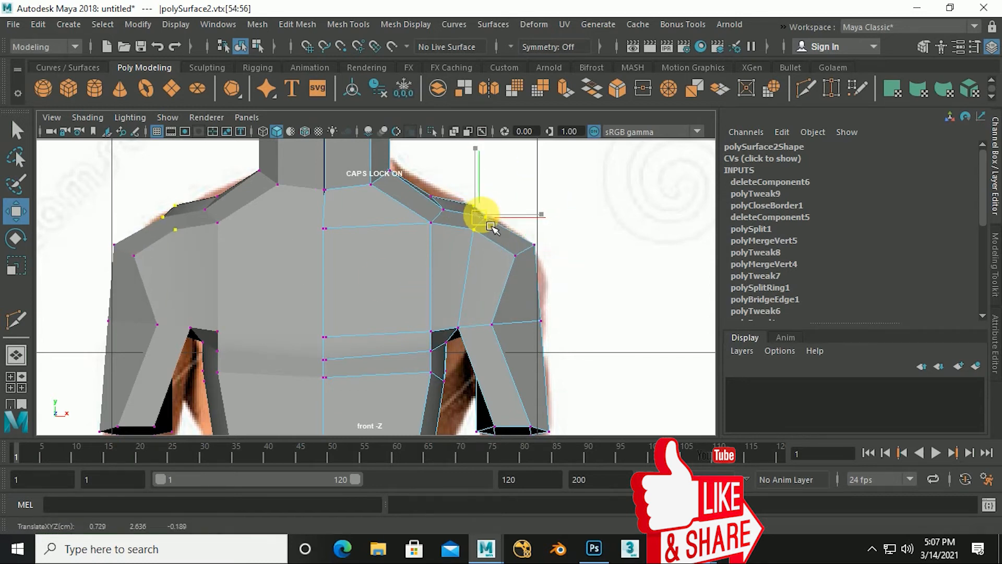
Move the inner vertex of the arm opening toward the torso, and shift all the opening's vertices outward along X over the reference arm.
{"action": "middle_click_drag", "start_coordinate": [490, 286], "coordinate": [490, 192], "text": "alt"}
{"action": "left_click", "coordinate": [494, 333]}
{"action": "left_click_drag", "start_coordinate": [561, 335], "coordinate": [545, 355]}
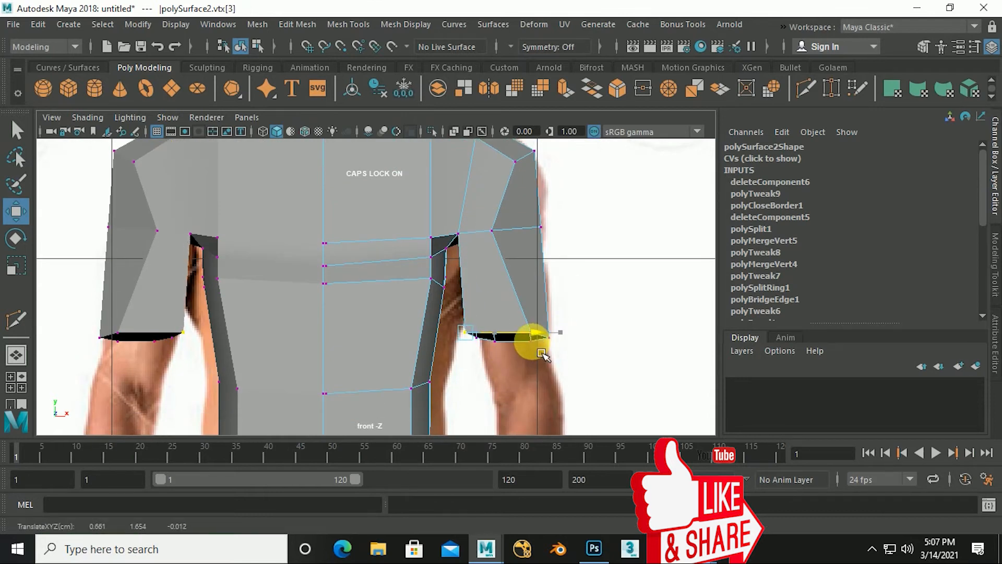
{"action": "left_click_drag", "start_coordinate": [459, 307], "coordinate": [586, 381]}
{"action": "middle_click_drag", "start_coordinate": [543, 361], "coordinate": [523, 336], "text": "alt"}
{"action": "left_click_drag", "start_coordinate": [567, 313], "coordinate": [585, 325]}
{"action": "middle_click_drag", "start_coordinate": [503, 332], "coordinate": [504, 323], "text": "alt"}
Move the torso side vertices below the armpit and at the waist outward along X to follow the reference silhouette.
{"action": "left_click_drag", "start_coordinate": [395, 212], "coordinate": [444, 283]}
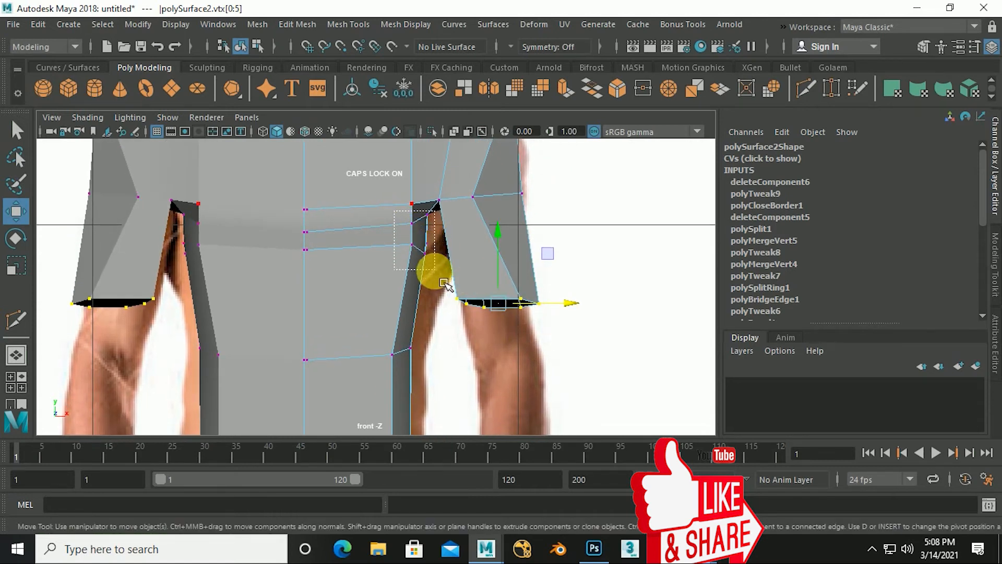
{"action": "left_click_drag", "start_coordinate": [477, 233], "coordinate": [511, 259]}
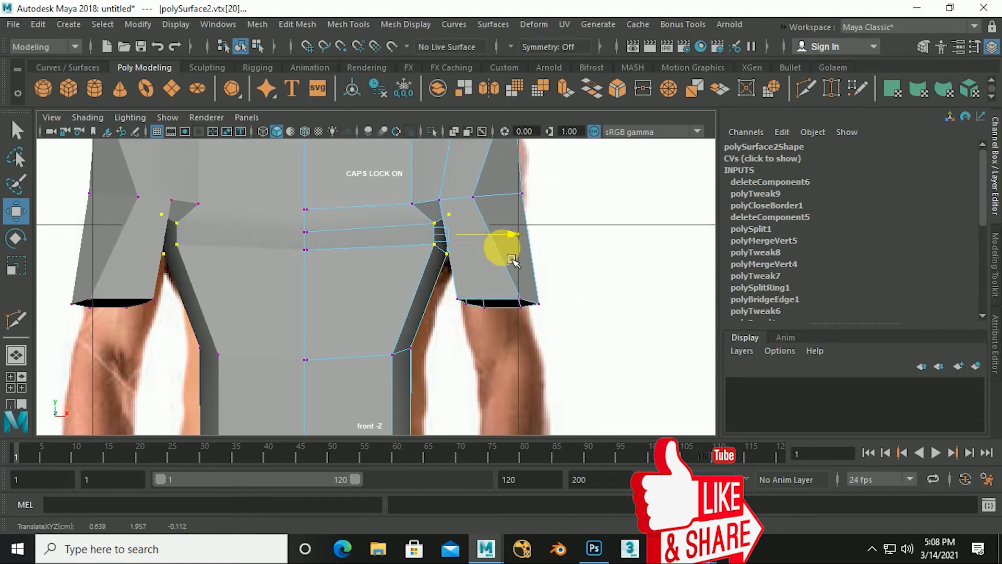
{"action": "middle_click_drag", "start_coordinate": [511, 259], "coordinate": [481, 223], "text": "alt"}
{"action": "left_click_drag", "start_coordinate": [380, 269], "coordinate": [485, 274]}
{"action": "middle_click_drag", "start_coordinate": [481, 273], "coordinate": [473, 229], "text": "alt"}
{"action": "left_click_drag", "start_coordinate": [363, 310], "coordinate": [413, 408]}
{"action": "left_click_drag", "start_coordinate": [462, 343], "coordinate": [486, 359]}
{"action": "middle_click_drag", "start_coordinate": [458, 277], "coordinate": [458, 353], "text": "alt"}
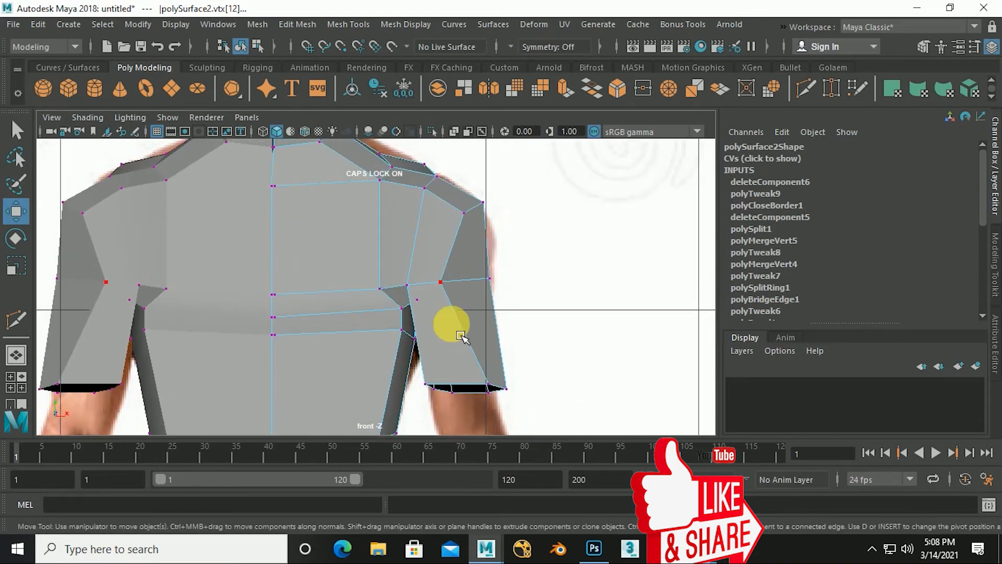
In the perspective view, insert an edge loop running across the chest and around the shoulder above the armpit.
{"action": "key", "text": "space"}
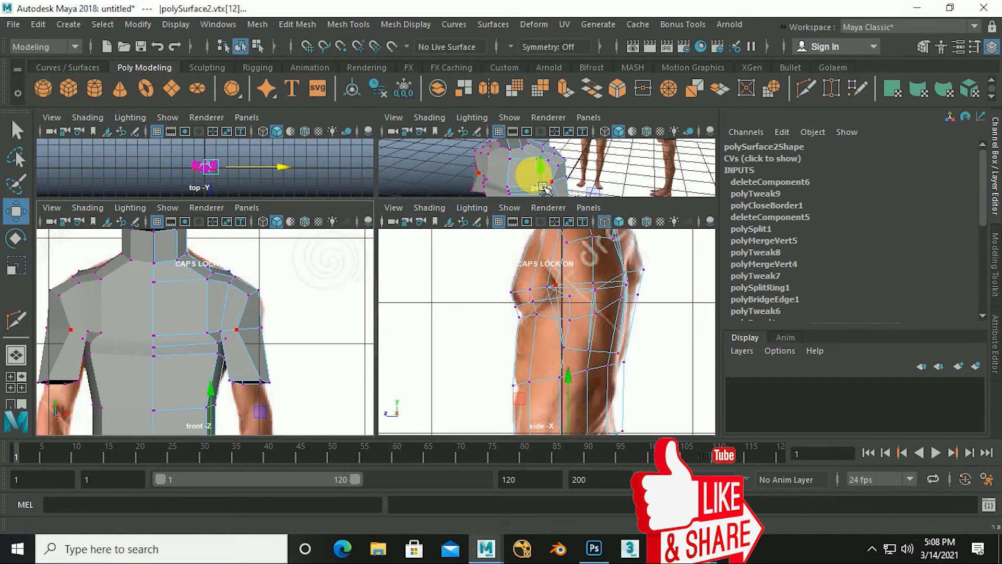
{"action": "key", "text": "space"}
{"action": "left_click_drag", "start_coordinate": [439, 320], "coordinate": [464, 357], "text": "alt"}
{"action": "scroll", "coordinate": [361, 334], "scroll_direction": "up", "scroll_amount": 3}
{"action": "left_click_drag", "start_coordinate": [441, 327], "coordinate": [357, 309], "text": "alt"}
{"action": "key", "text": "1"}
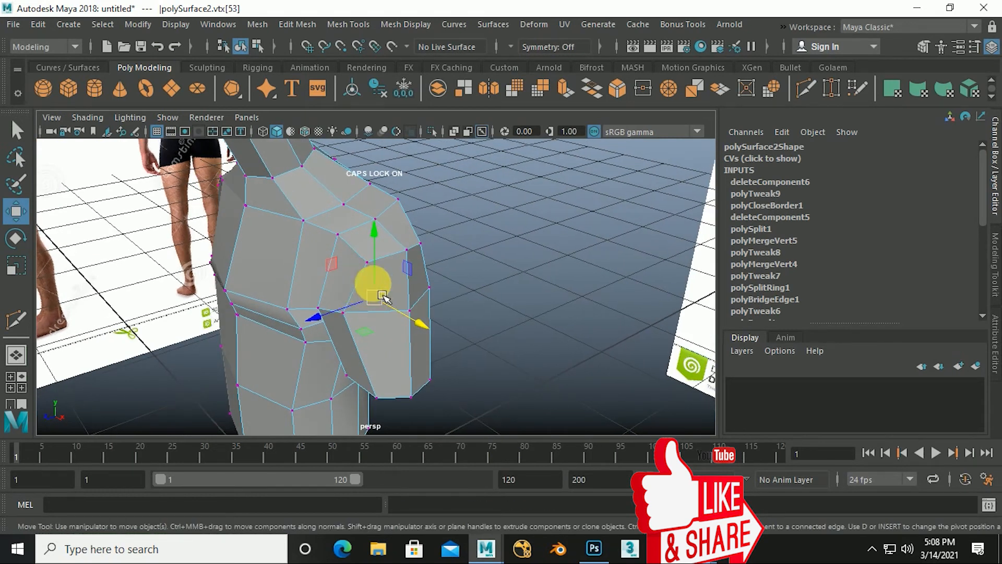
{"action": "left_click", "coordinate": [349, 25]}
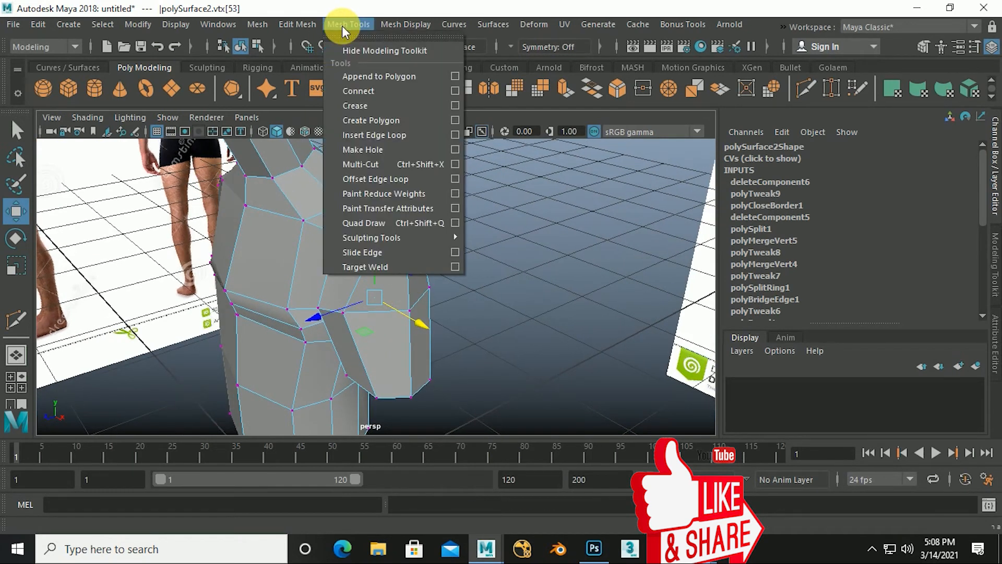
{"action": "left_click", "coordinate": [373, 134]}
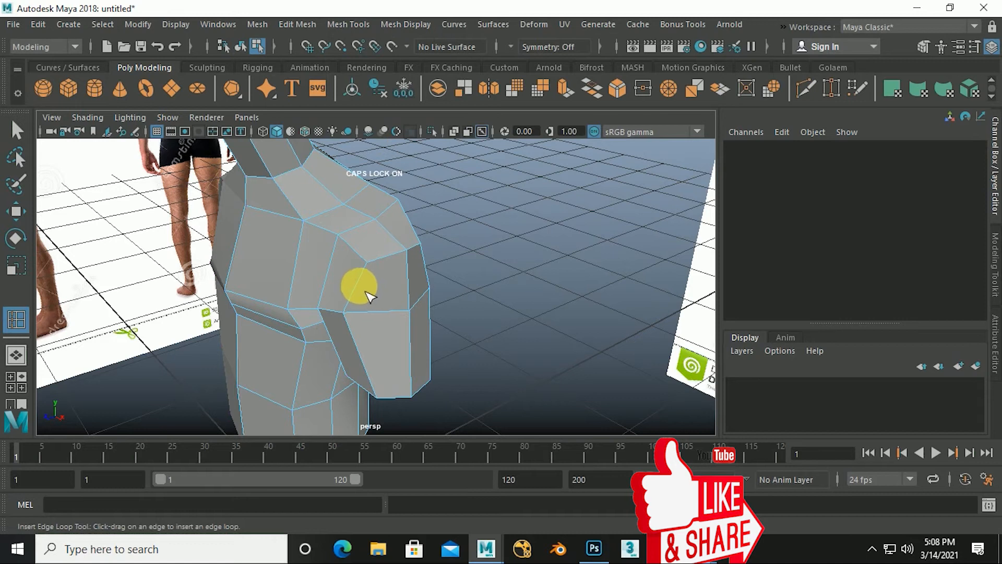
{"action": "left_click_drag", "start_coordinate": [368, 296], "coordinate": [368, 296]}
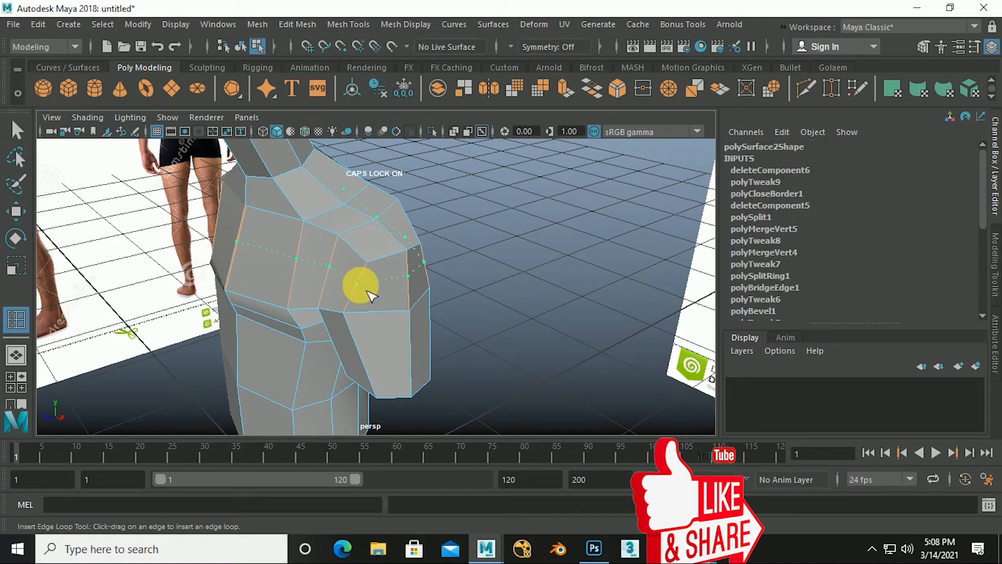
{"action": "left_click_drag", "start_coordinate": [367, 296], "coordinate": [450, 308]}
Move the edges on the shoulder's top and outer side to round the shoulder.
{"action": "key", "text": "w"}
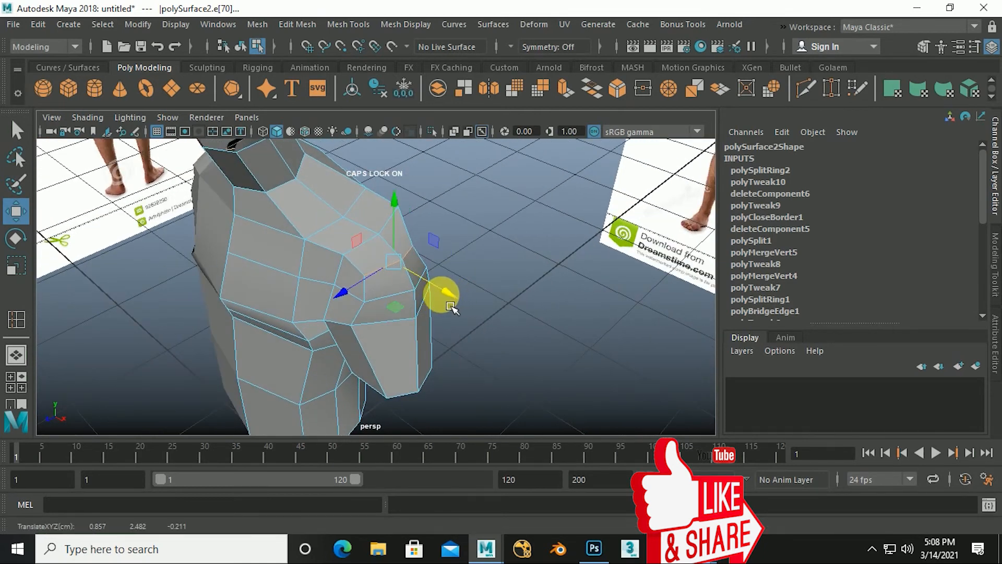
{"action": "left_click_drag", "start_coordinate": [451, 307], "coordinate": [350, 273], "text": "alt"}
{"action": "left_click", "coordinate": [396, 224]}
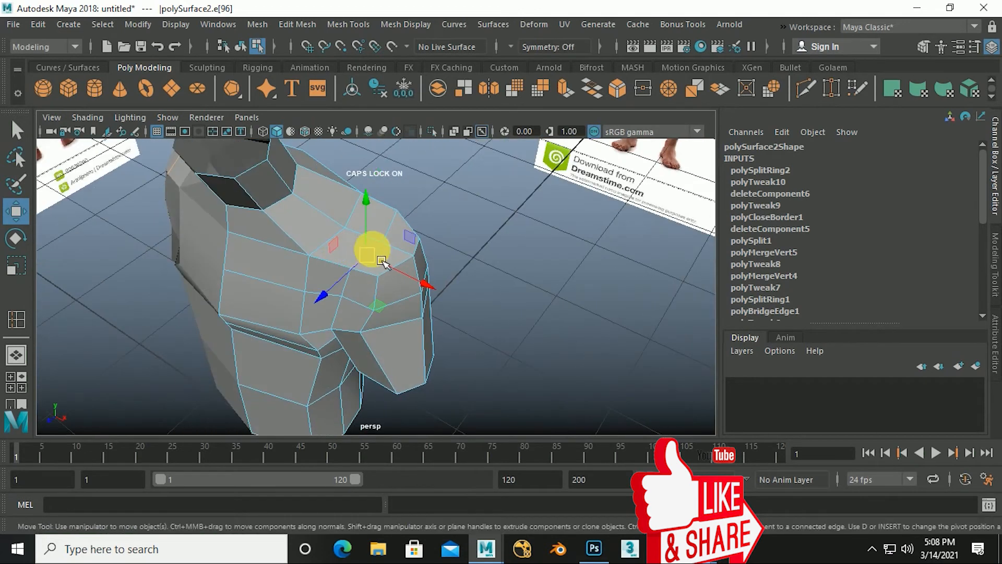
{"action": "left_click_drag", "start_coordinate": [398, 242], "coordinate": [463, 289], "text": "alt"}
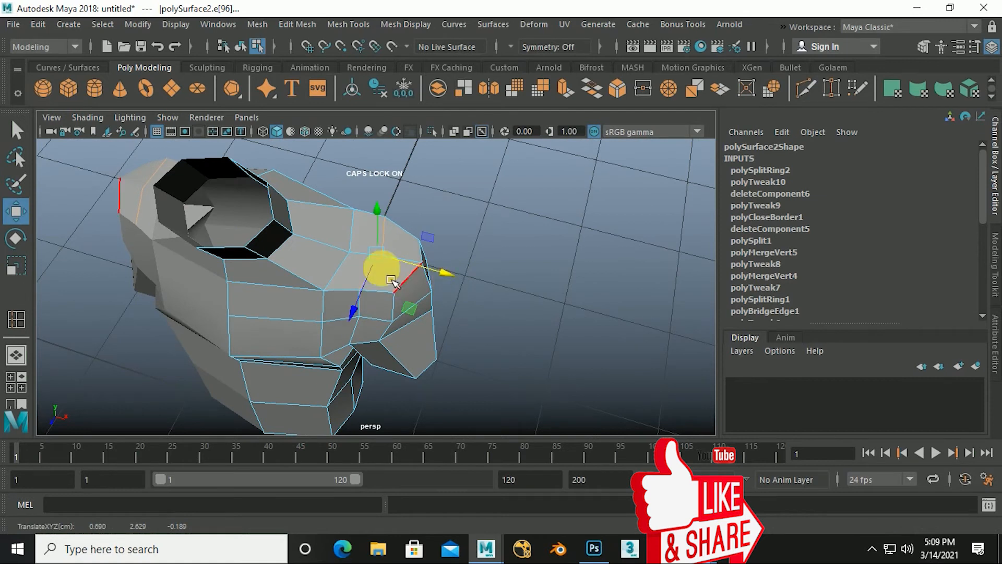
{"action": "left_click", "coordinate": [356, 243]}
{"action": "left_click", "coordinate": [349, 274], "text": "shift"}
{"action": "left_click_drag", "start_coordinate": [416, 276], "coordinate": [367, 318]}
Reposition individual vertices on the back of the shoulder and shoulder blade, shifting the inner one along the Z axis.
{"action": "right_click_drag", "start_coordinate": [401, 236], "coordinate": [329, 128]}
{"action": "left_click_drag", "start_coordinate": [456, 251], "coordinate": [364, 319], "text": "alt"}
{"action": "left_click", "coordinate": [377, 259]}
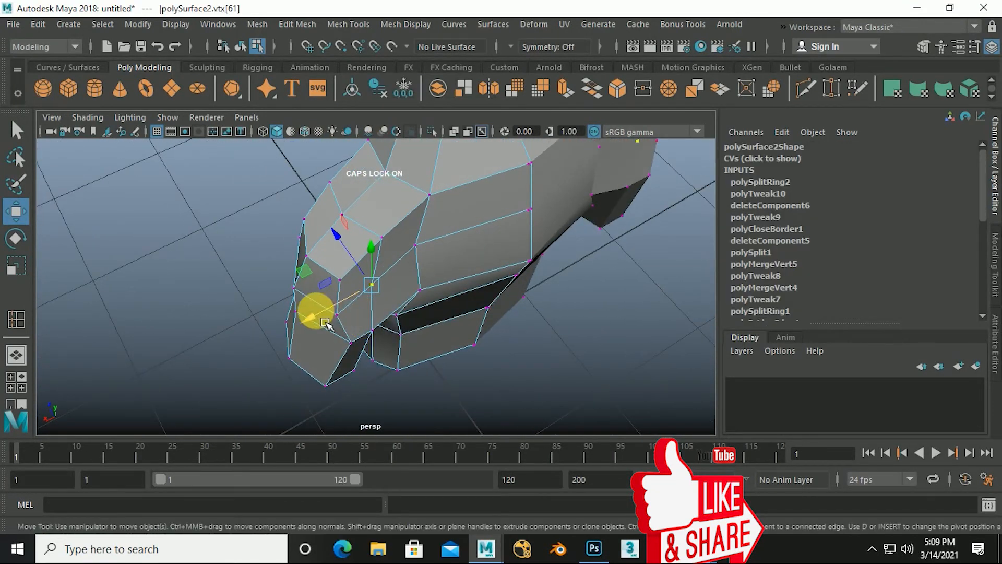
{"action": "middle_click_drag", "start_coordinate": [326, 323], "coordinate": [353, 321]}
{"action": "middle_click_drag", "start_coordinate": [375, 247], "coordinate": [382, 310]}
{"action": "left_click", "coordinate": [420, 264]}
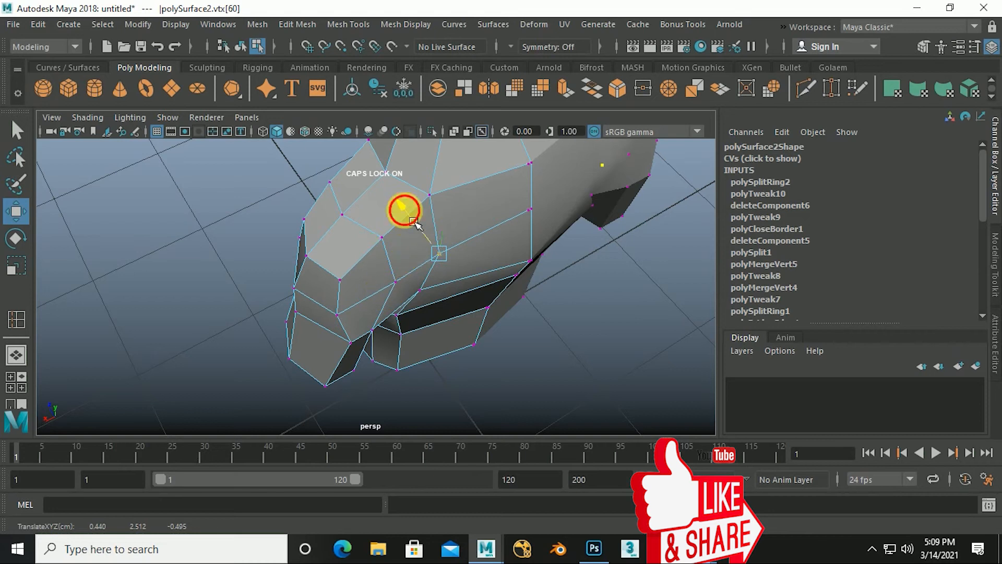
Move the outer back vertices below the armpit, at the waist and at the torso's lower edge toward the spine.
{"action": "left_click_drag", "start_coordinate": [445, 282], "coordinate": [377, 289], "text": "alt"}
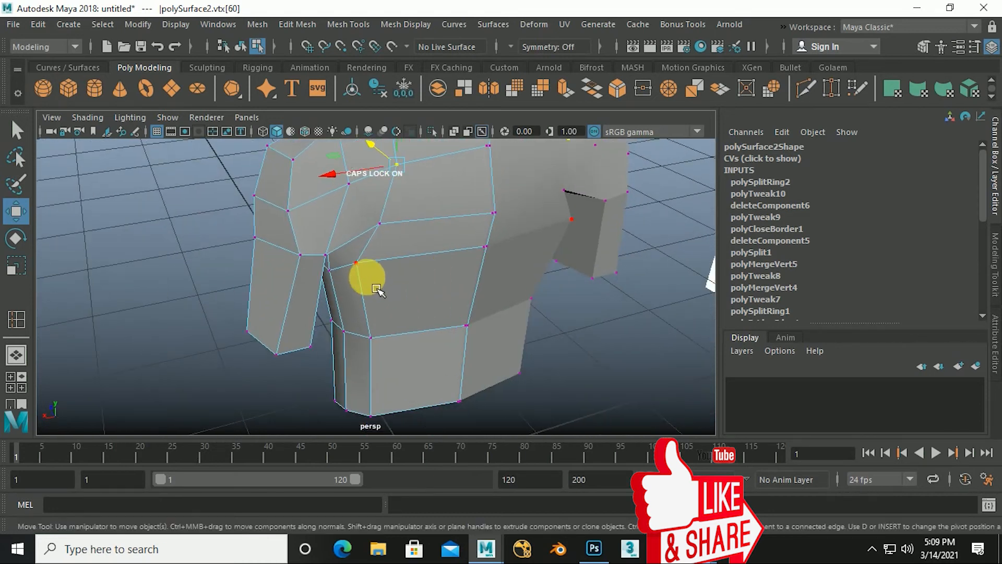
{"action": "middle_click_drag", "start_coordinate": [350, 293], "coordinate": [398, 286]}
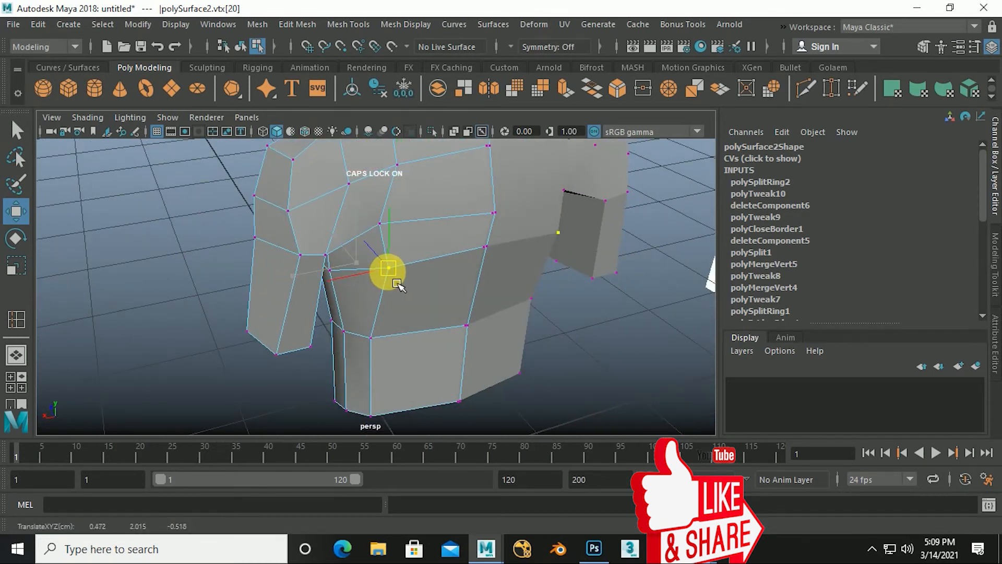
{"action": "left_click", "coordinate": [382, 356]}
{"action": "middle_click_drag", "start_coordinate": [383, 356], "coordinate": [401, 369]}
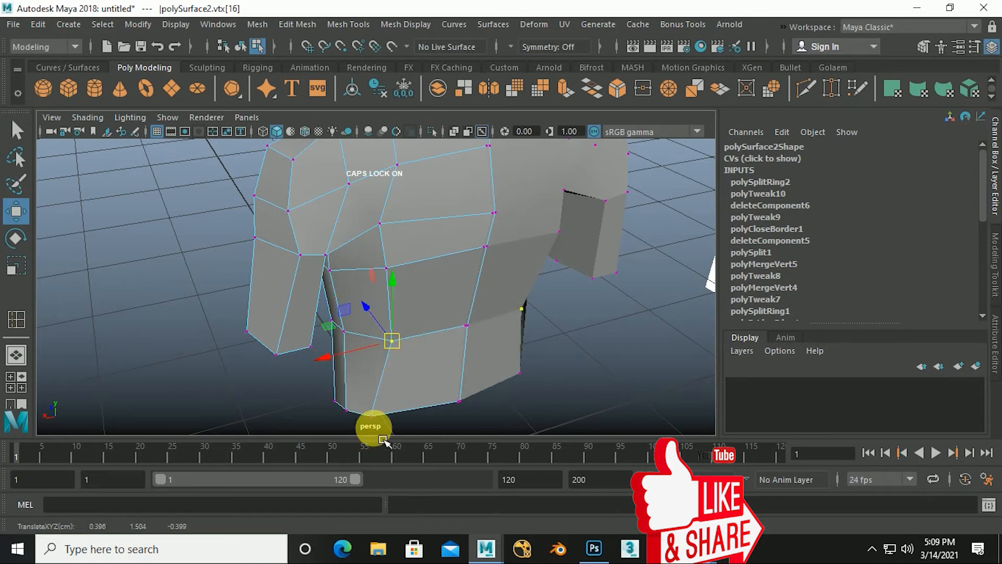
{"action": "left_click", "coordinate": [371, 415]}
{"action": "middle_click_drag", "start_coordinate": [371, 415], "coordinate": [404, 428]}
Reposition the vertex behind the armpit and move the rear shoulder vertex along the Y axis.
{"action": "left_click_drag", "start_coordinate": [401, 427], "coordinate": [399, 262], "text": "alt"}
{"action": "middle_click_drag", "start_coordinate": [387, 258], "coordinate": [398, 262]}
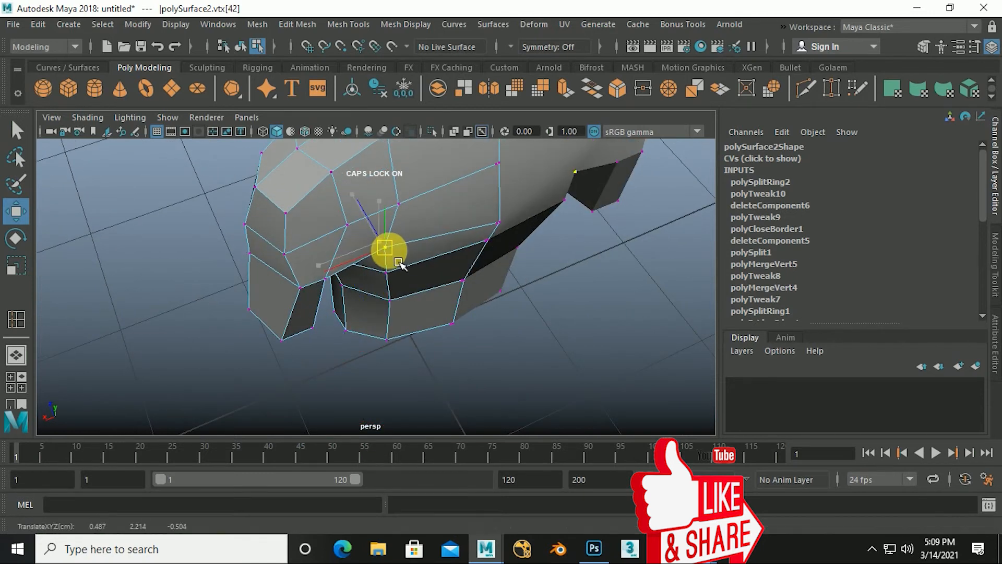
{"action": "left_click_drag", "start_coordinate": [422, 254], "coordinate": [368, 290], "text": "alt"}
{"action": "left_click_drag", "start_coordinate": [375, 207], "coordinate": [379, 223]}
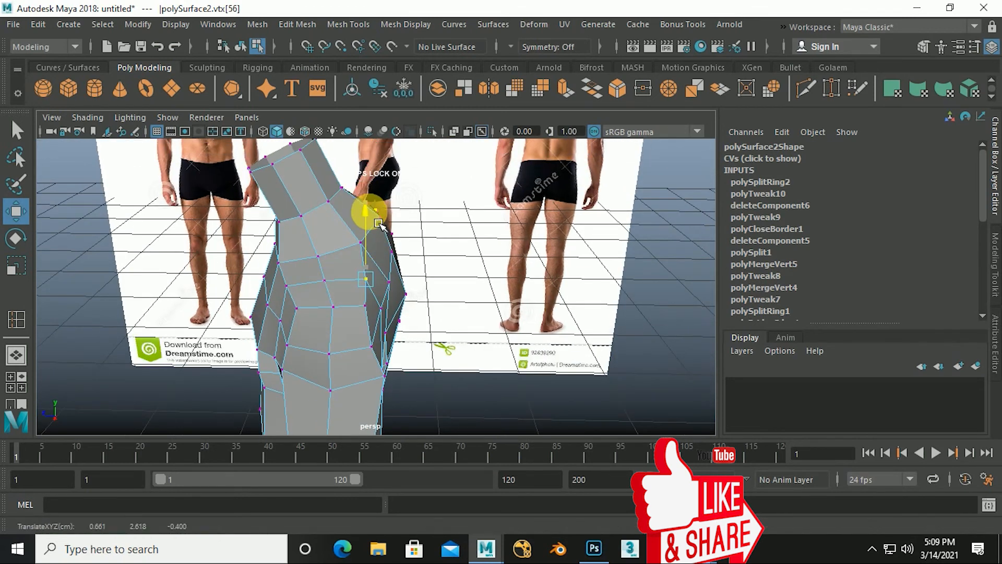
Reposition the vertices on the back of the shoulder and the outer shoulder, shifting them along the Y axis.
{"action": "left_click_drag", "start_coordinate": [336, 295], "coordinate": [409, 321], "text": "alt"}
{"action": "left_click_drag", "start_coordinate": [395, 222], "coordinate": [395, 211]}
{"action": "left_click", "coordinate": [358, 282]}
{"action": "left_click_drag", "start_coordinate": [375, 307], "coordinate": [359, 327], "text": "alt"}
{"action": "left_click_drag", "start_coordinate": [294, 328], "coordinate": [317, 351]}
{"action": "left_click", "coordinate": [385, 312]}
{"action": "left_click", "coordinate": [336, 355]}
{"action": "left_click_drag", "start_coordinate": [249, 389], "coordinate": [417, 313]}
{"action": "left_click_drag", "start_coordinate": [422, 213], "coordinate": [423, 223]}
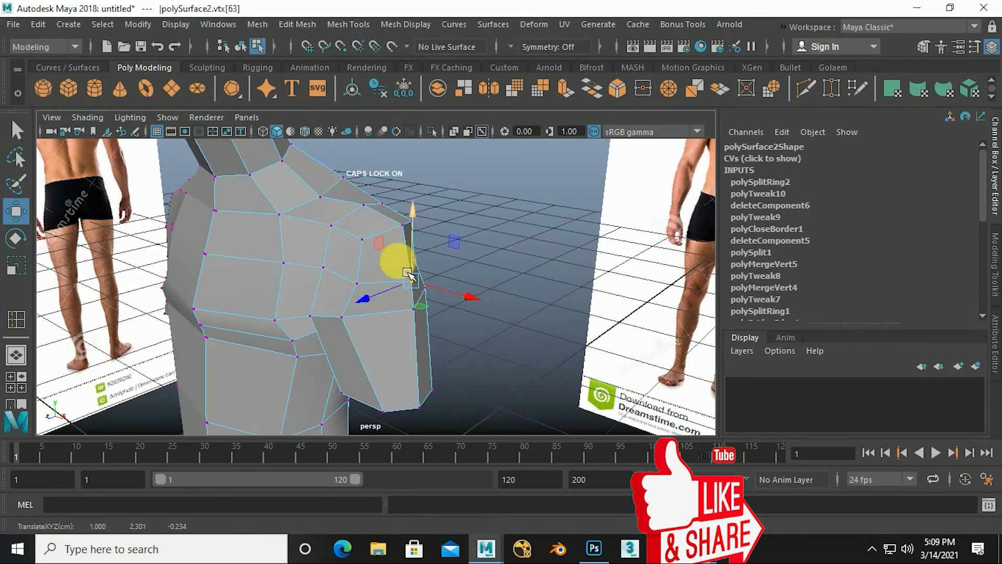
Move the outer upper-arm vertex along the Y axis and the vertex at the base of the neck along the X axis.
{"action": "left_click", "coordinate": [411, 317]}
{"action": "left_click_drag", "start_coordinate": [436, 340], "coordinate": [384, 212], "text": "alt"}
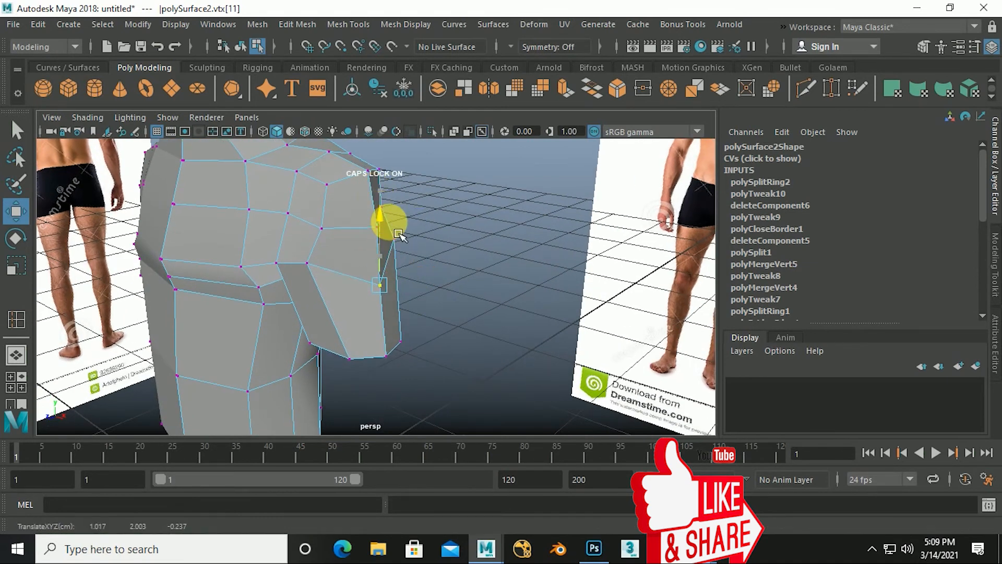
{"action": "left_click_drag", "start_coordinate": [370, 305], "coordinate": [424, 313], "text": "alt"}
{"action": "left_click_drag", "start_coordinate": [491, 318], "coordinate": [340, 243]}
{"action": "left_click_drag", "start_coordinate": [406, 207], "coordinate": [416, 215]}
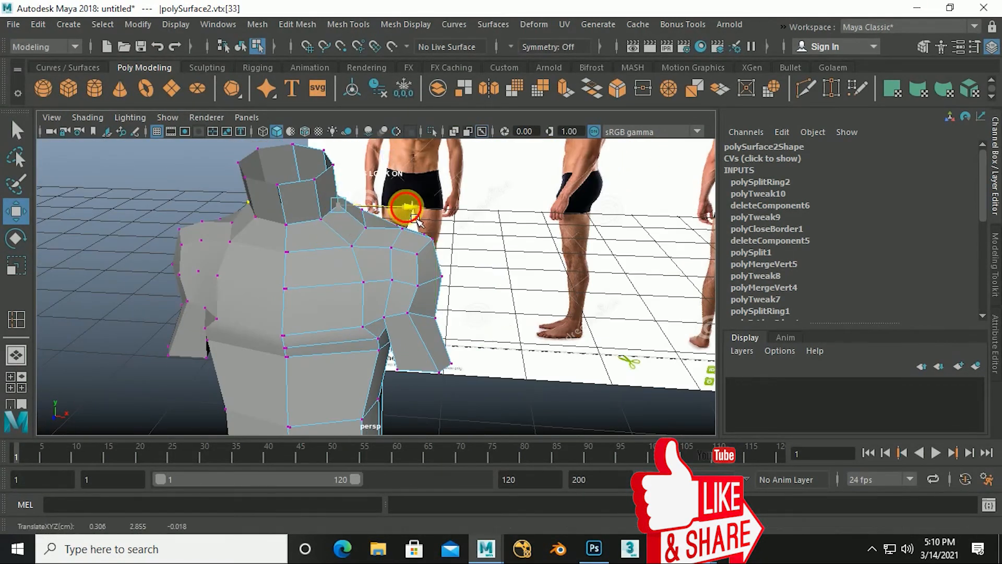
Turn on smooth preview and shift the outer vertices of the arm opening and the inner armpit vertex along the X axis.
{"action": "left_click_drag", "start_coordinate": [348, 255], "coordinate": [460, 296], "text": "alt"}
{"action": "key", "text": "3"}
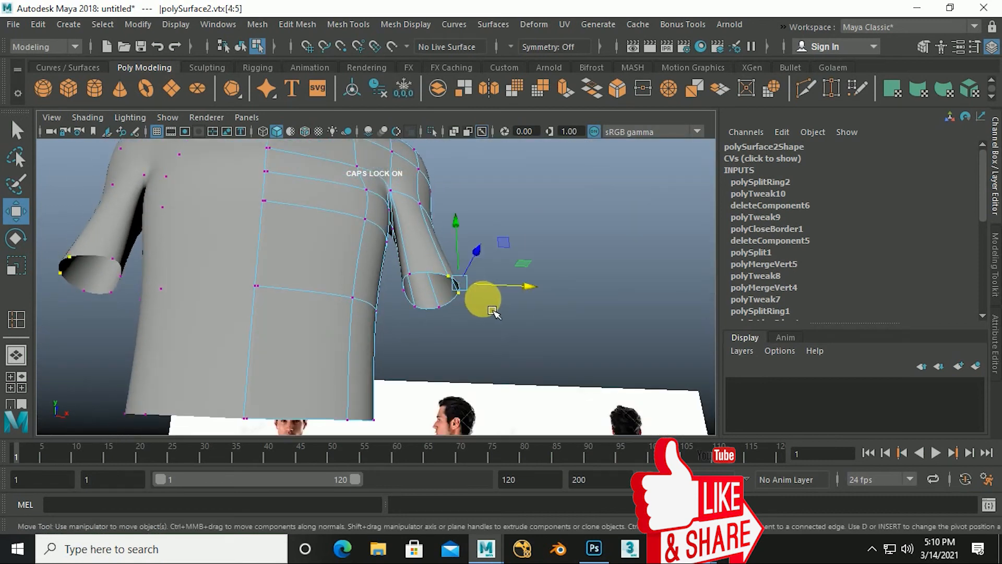
{"action": "left_click_drag", "start_coordinate": [526, 296], "coordinate": [528, 297]}
{"action": "left_click_drag", "start_coordinate": [465, 292], "coordinate": [396, 258], "text": "alt"}
{"action": "scroll", "coordinate": [418, 248], "scroll_direction": "up", "scroll_amount": 4}
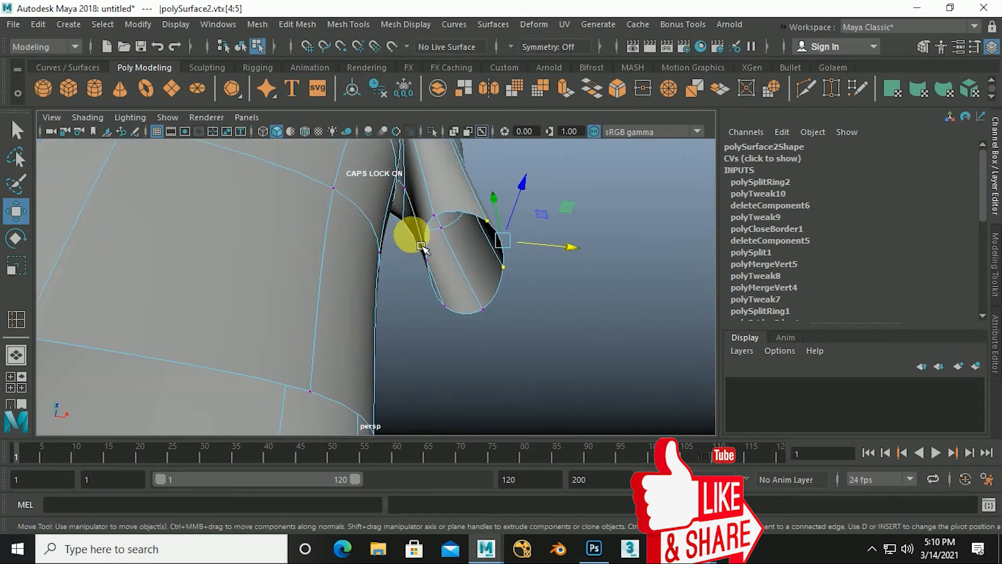
{"action": "left_click_drag", "start_coordinate": [412, 215], "coordinate": [446, 223], "text": "alt"}
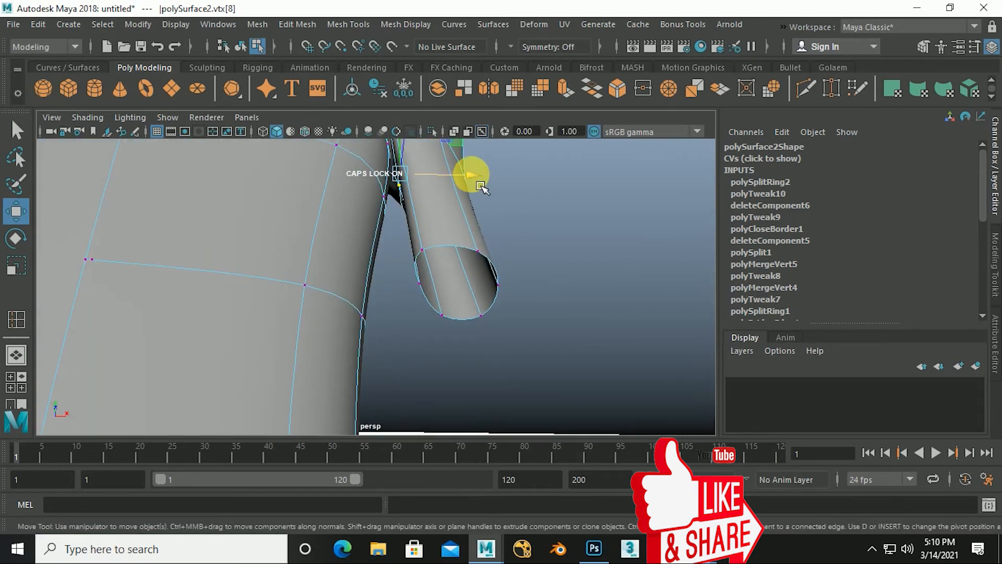
{"action": "left_click_drag", "start_coordinate": [481, 187], "coordinate": [471, 201]}
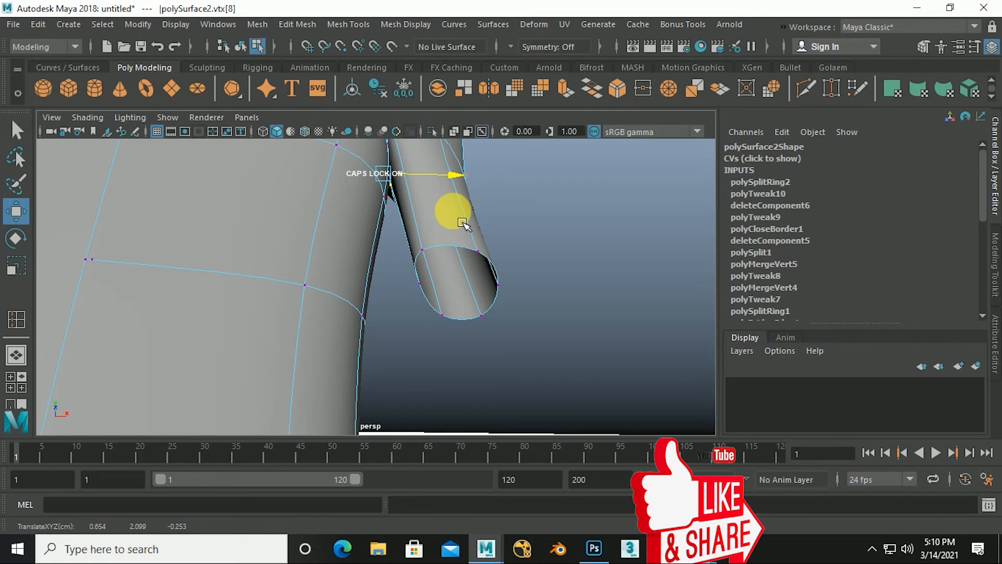
{"action": "left_click_drag", "start_coordinate": [463, 225], "coordinate": [439, 248], "text": "alt"}
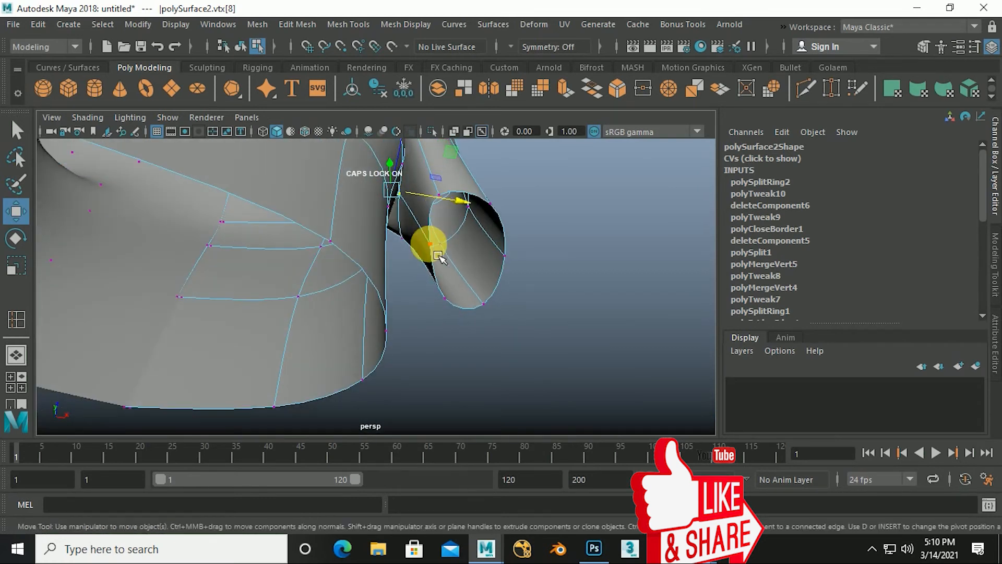
{"action": "left_click_drag", "start_coordinate": [505, 265], "coordinate": [438, 272]}
Select the edge loop around the arm opening, move it along the Y axis and scale it along the Z axis.
{"action": "right_click_drag", "start_coordinate": [387, 172], "coordinate": [391, 133]}
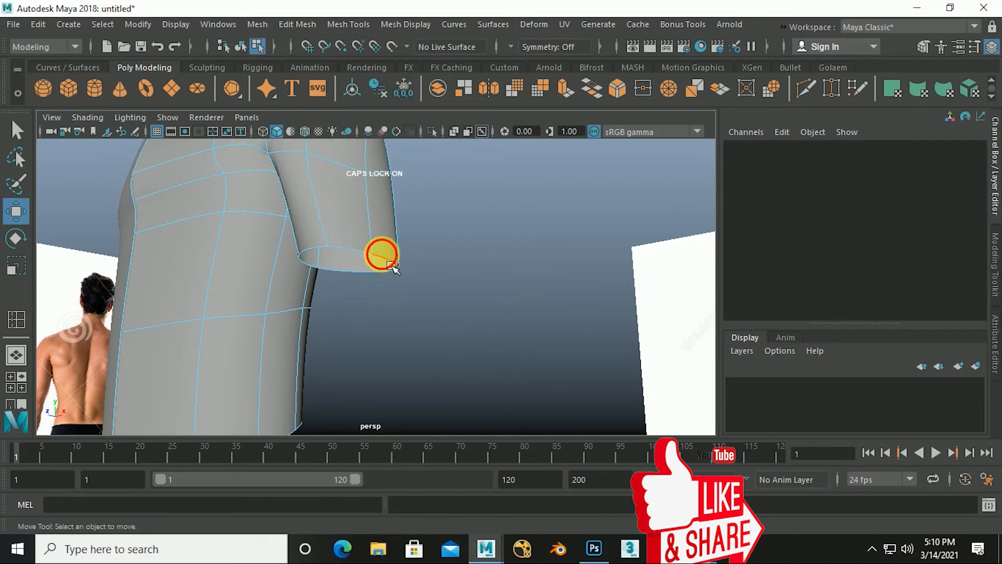
{"action": "double_click", "coordinate": [392, 268]}
{"action": "left_click_drag", "start_coordinate": [385, 265], "coordinate": [381, 358], "text": "alt"}
{"action": "left_click_drag", "start_coordinate": [354, 246], "coordinate": [361, 230]}
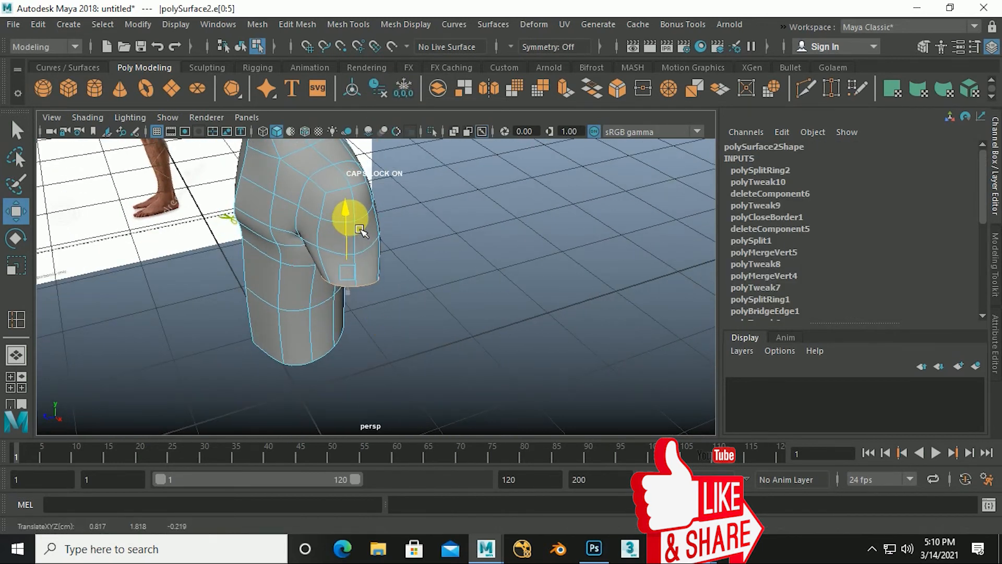
{"action": "key", "text": "r"}
{"action": "left_click_drag", "start_coordinate": [368, 293], "coordinate": [380, 315]}
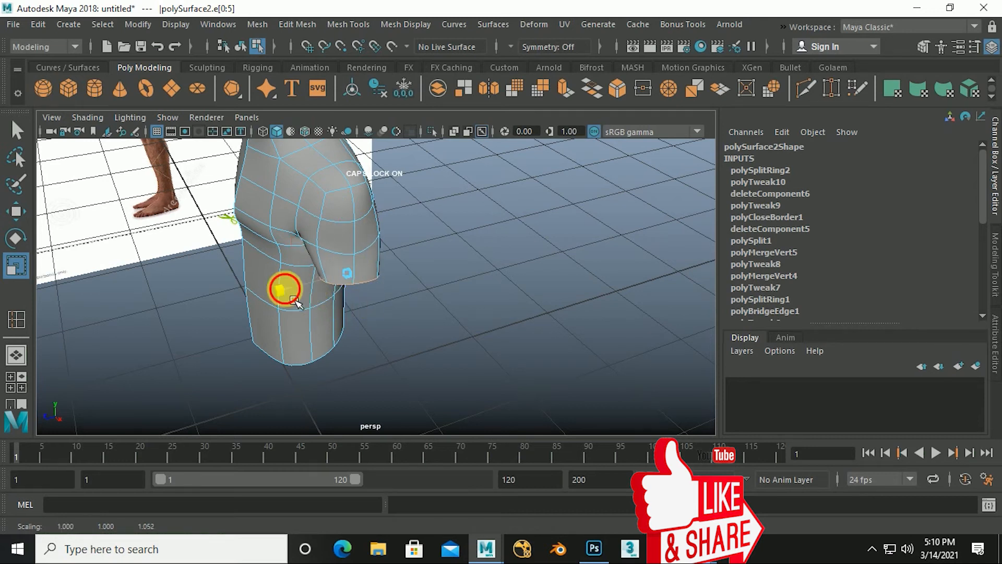
Return to the unsmoothed vertex display and move the front armpit vertex along the X axis.
{"action": "left_click_drag", "start_coordinate": [282, 309], "coordinate": [350, 340], "text": "alt"}
{"action": "middle_click_drag", "start_coordinate": [348, 338], "coordinate": [370, 335], "text": "alt"}
{"action": "right_click_drag", "start_coordinate": [387, 271], "coordinate": [460, 185]}
{"action": "left_click", "coordinate": [513, 225]}
{"action": "left_click", "coordinate": [433, 270]}
{"action": "scroll", "coordinate": [480, 313], "scroll_direction": "down", "scroll_amount": 5}
{"action": "left_click_drag", "start_coordinate": [484, 317], "coordinate": [416, 296], "text": "alt"}
{"action": "right_click_drag", "start_coordinate": [418, 260], "coordinate": [335, 129]}
{"action": "scroll", "coordinate": [387, 273], "scroll_direction": "up", "scroll_amount": 2}
{"action": "left_click", "coordinate": [393, 221]}
{"action": "left_click_drag", "start_coordinate": [397, 246], "coordinate": [345, 345], "text": "alt"}
{"action": "key", "text": "w"}
{"action": "left_click_drag", "start_coordinate": [433, 329], "coordinate": [351, 342]}
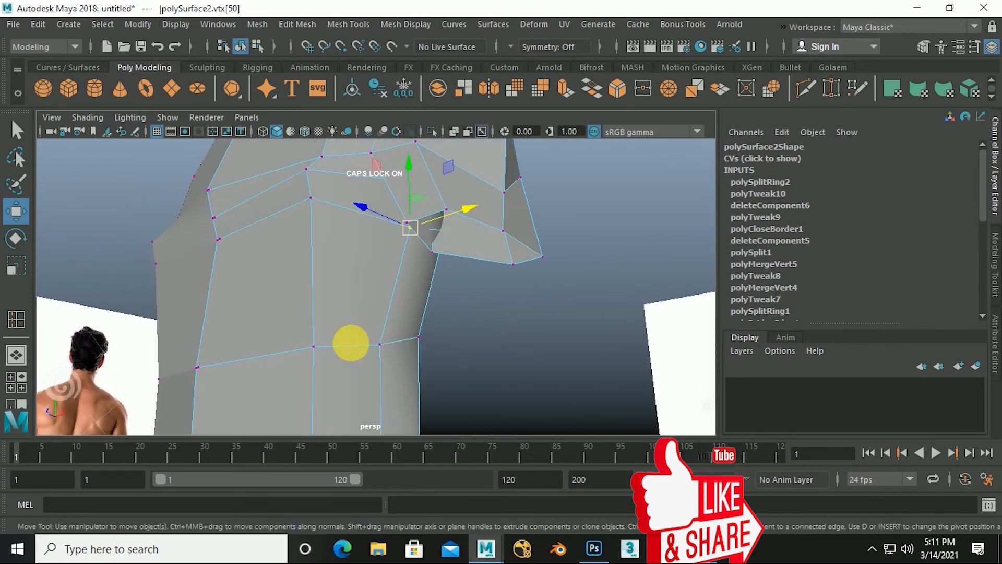
Adjust the front vertex at the chest's lower edge beside the armpit along the Z axis.
{"action": "left_click_drag", "start_coordinate": [378, 212], "coordinate": [318, 336]}
{"action": "left_click", "coordinate": [336, 276]}
{"action": "mouse_move", "coordinate": [338, 279]}
{"action": "left_mouse_down", "text": "alt"}
{"action": "mouse_move", "coordinate": [307, 313]}
{"action": "mouse_move", "coordinate": [264, 327]}
{"action": "mouse_move", "coordinate": [331, 285]}
{"action": "mouse_move", "coordinate": [361, 299]}
{"action": "mouse_move", "coordinate": [335, 287]}
{"action": "mouse_move", "coordinate": [342, 307]}
{"action": "mouse_move", "coordinate": [342, 297]}
{"action": "left_mouse_up", "text": "alt"}
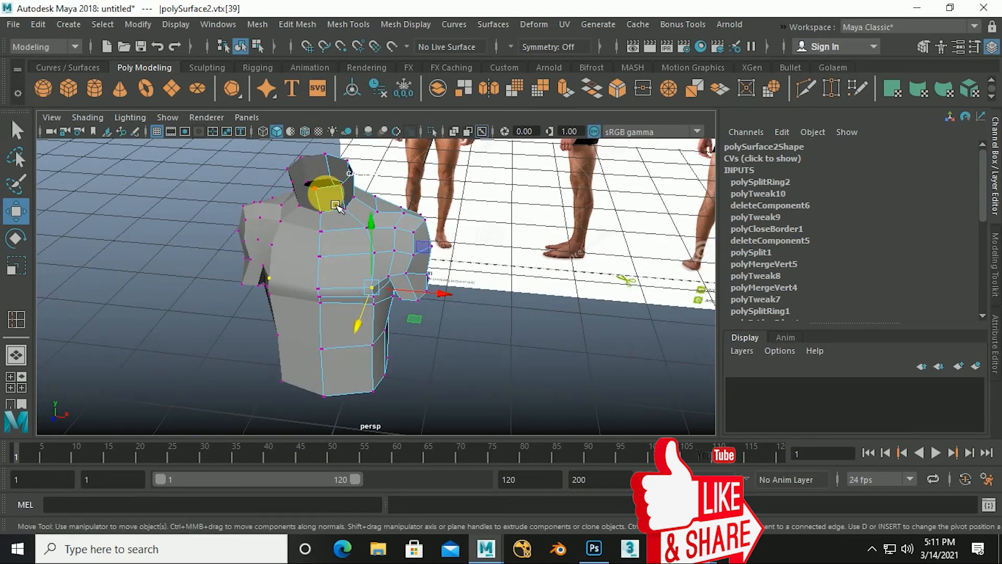
Insert a vertical edge loop down the front of the torso beside the centre line and move it along the Z axis.
{"action": "left_click", "coordinate": [348, 25]}
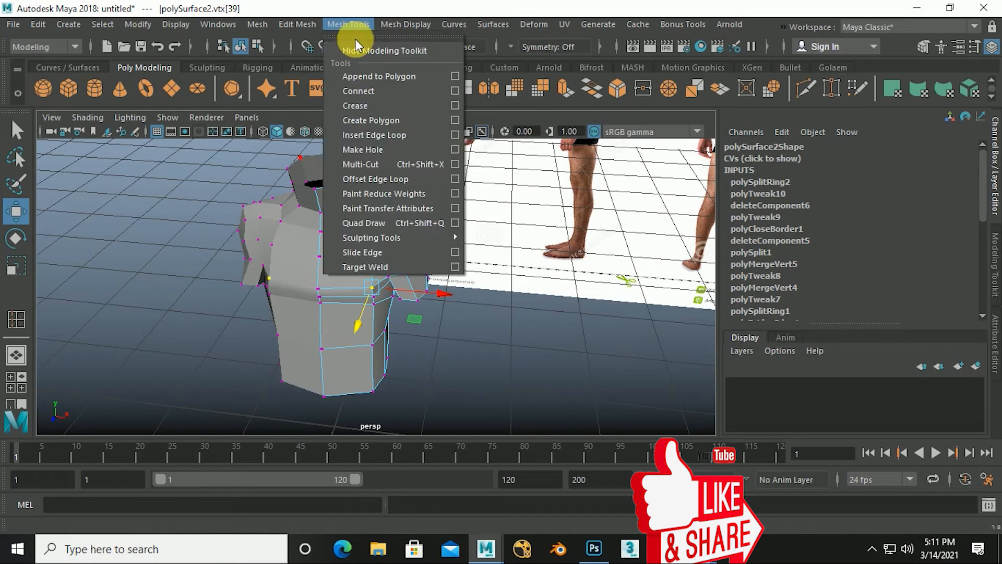
{"action": "left_click", "coordinate": [388, 137]}
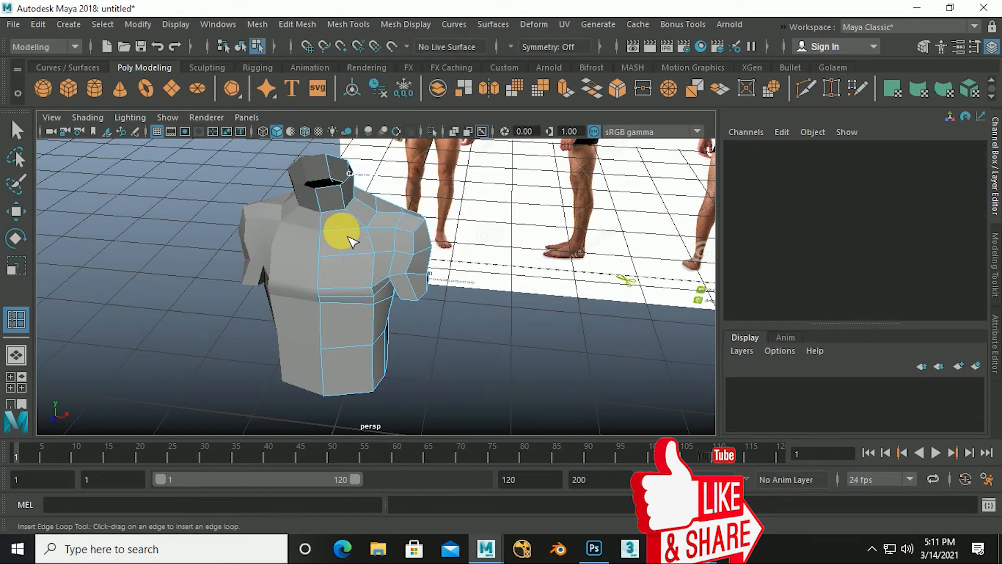
{"action": "left_click", "coordinate": [350, 243]}
{"action": "left_click_drag", "start_coordinate": [351, 243], "coordinate": [365, 315], "text": "alt"}
{"action": "key", "text": "w"}
{"action": "middle_click_drag", "start_coordinate": [310, 383], "coordinate": [308, 378]}
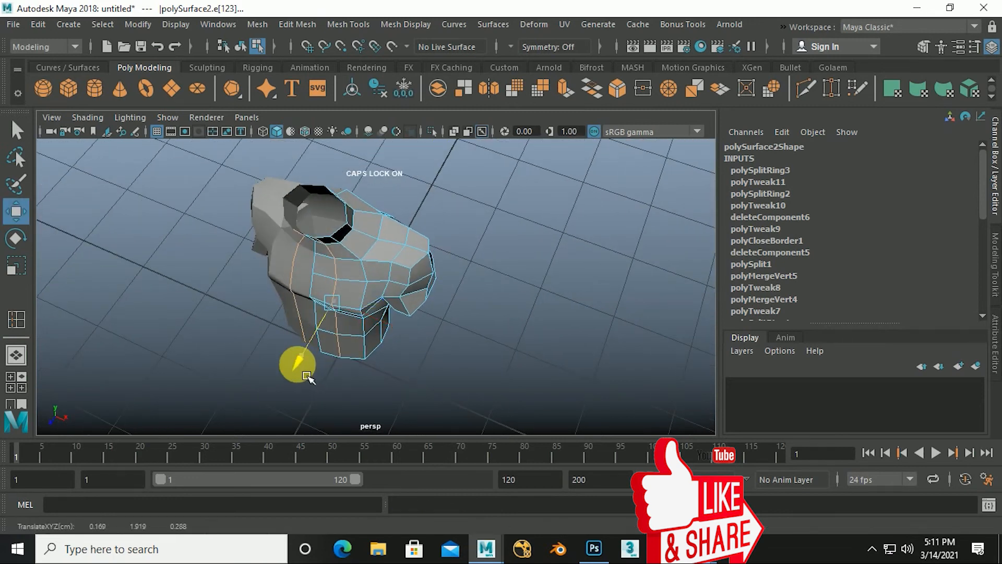
{"action": "left_click_drag", "start_coordinate": [308, 381], "coordinate": [406, 306], "text": "alt"}
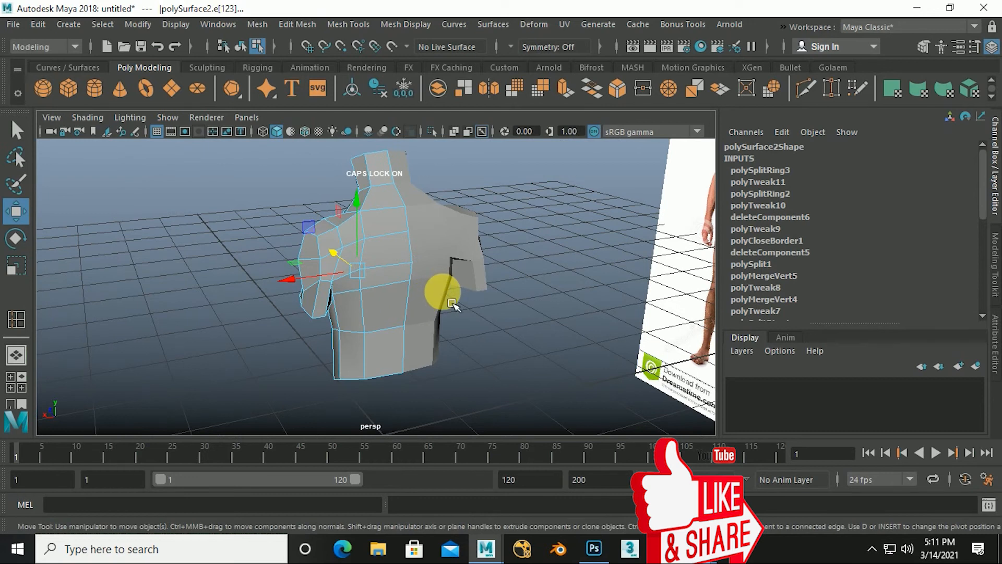